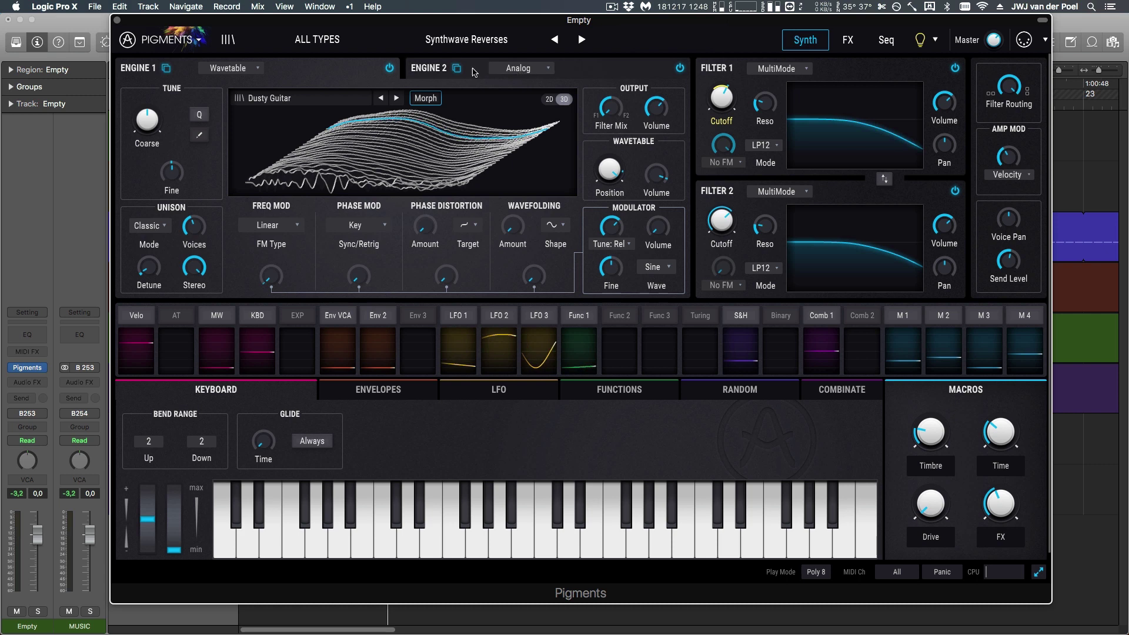
- Check Engine 2 and Engine 1's type menu, then set the Dusty Guitar wavetable position to about 0.956
{"action": "left_click", "coordinate": [427, 69]}
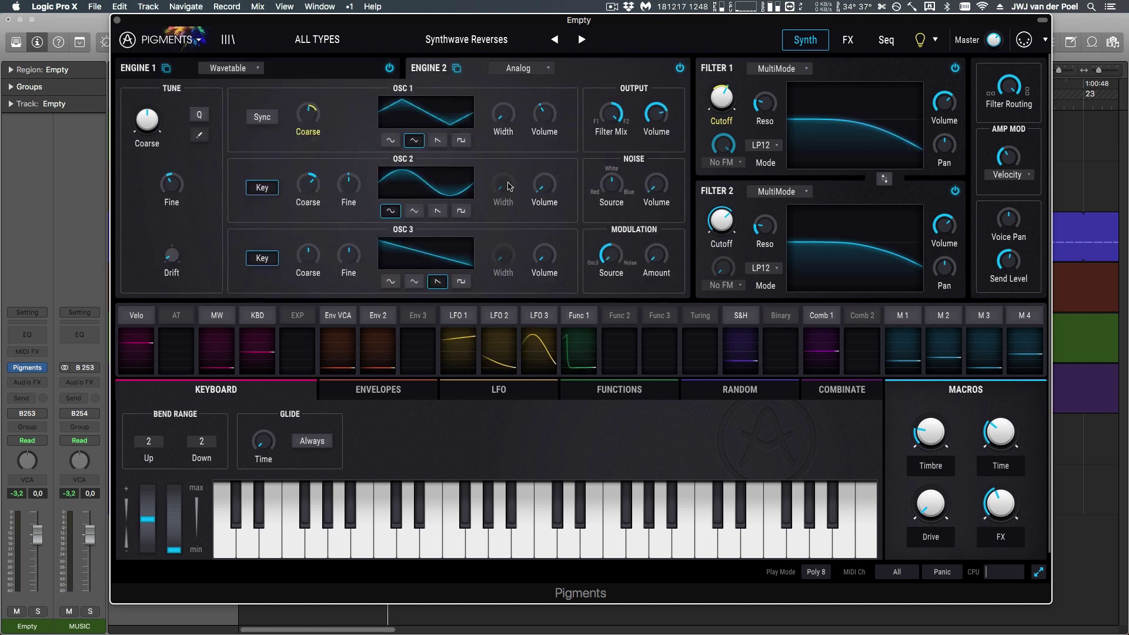
{"action": "left_click", "coordinate": [340, 70]}
{"action": "left_click", "coordinate": [231, 68]}
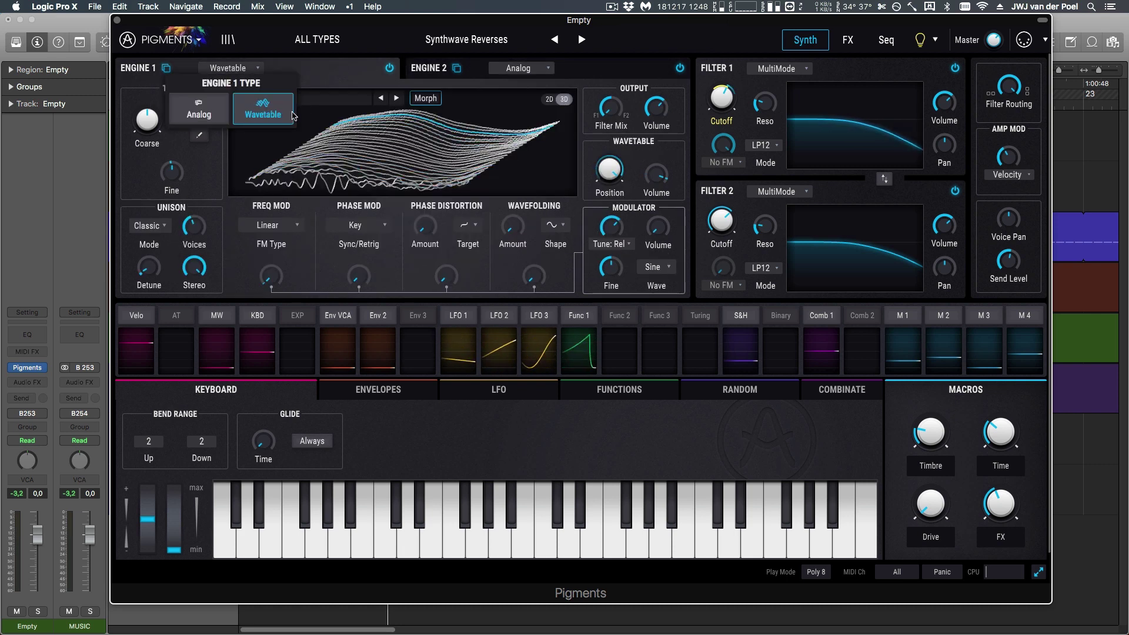
{"action": "left_click", "coordinate": [329, 83]}
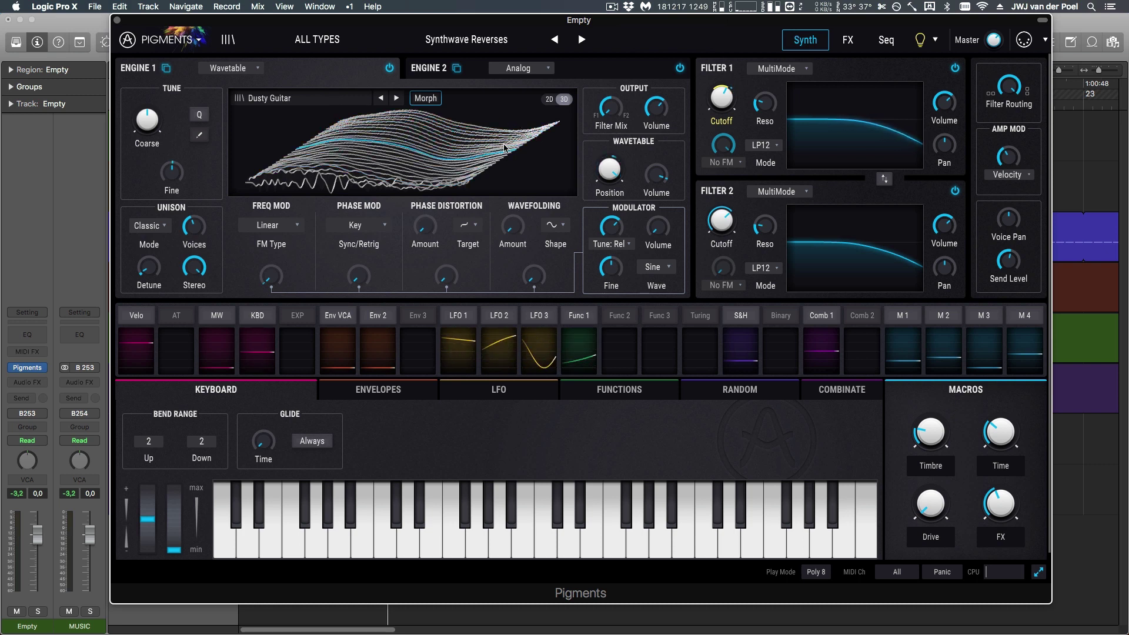
{"action": "left_click_drag", "start_coordinate": [611, 169], "coordinate": [628, 154]}
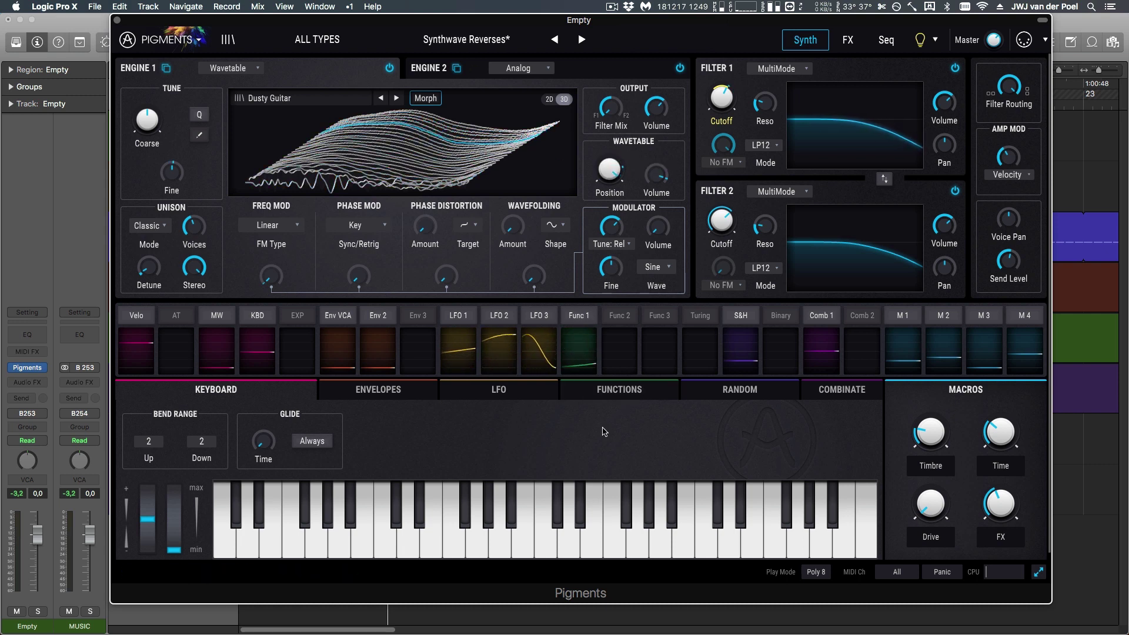
- Inspect the modulations on wavetable Position and Filter Mix, ending on LFO 3's Fine-tune routing at 0.05
{"action": "left_click", "coordinate": [619, 389]}
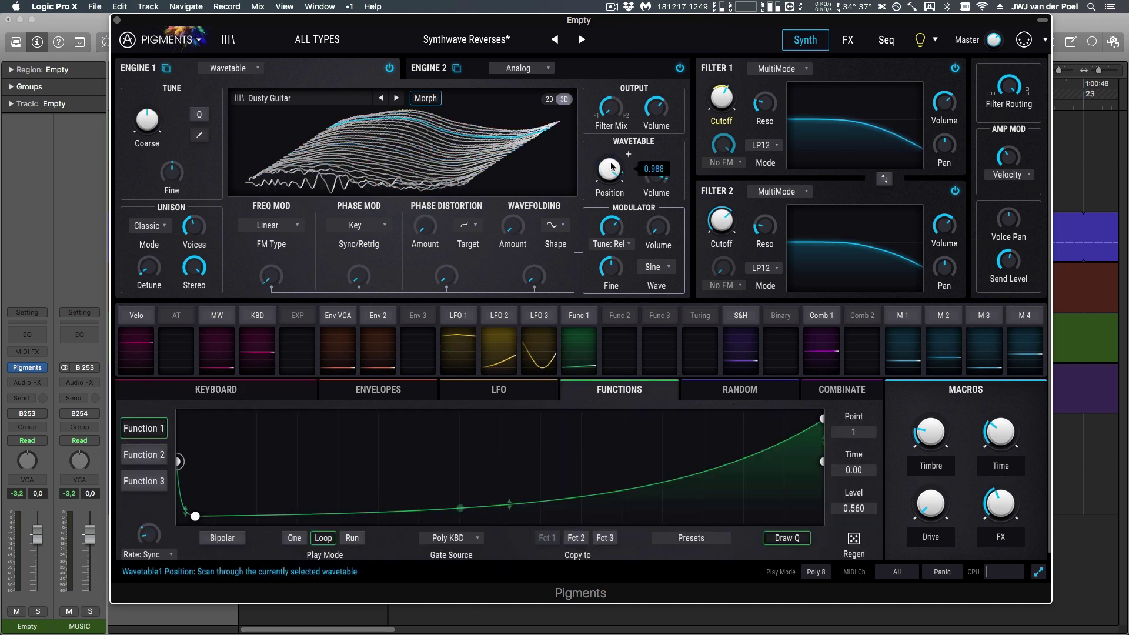
{"action": "left_click", "coordinate": [628, 156]}
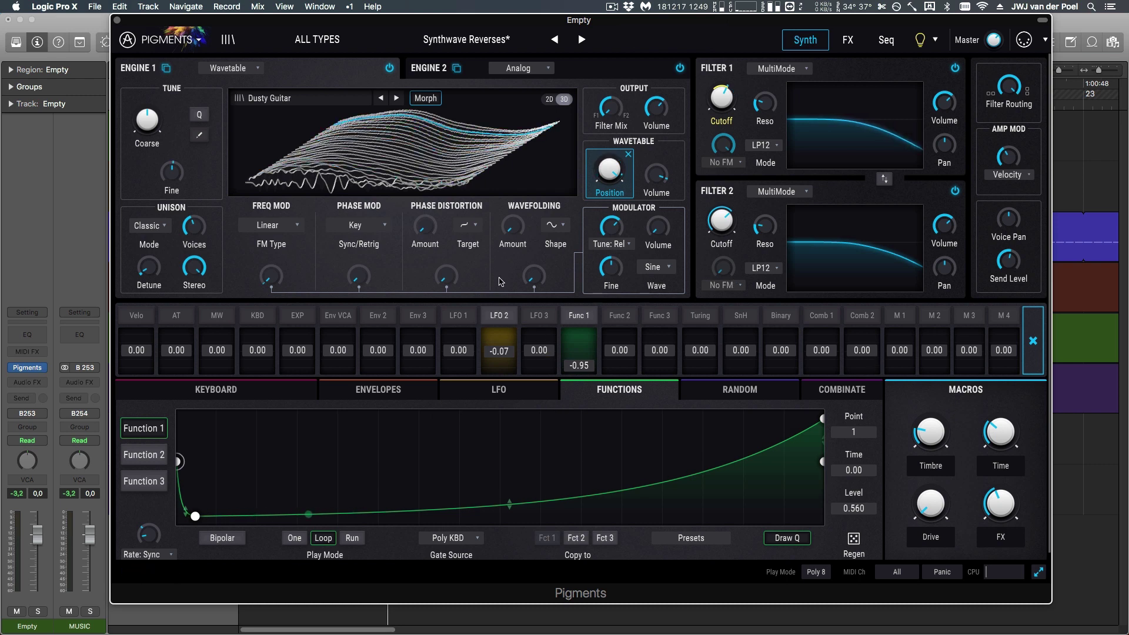
{"action": "left_click", "coordinate": [633, 259]}
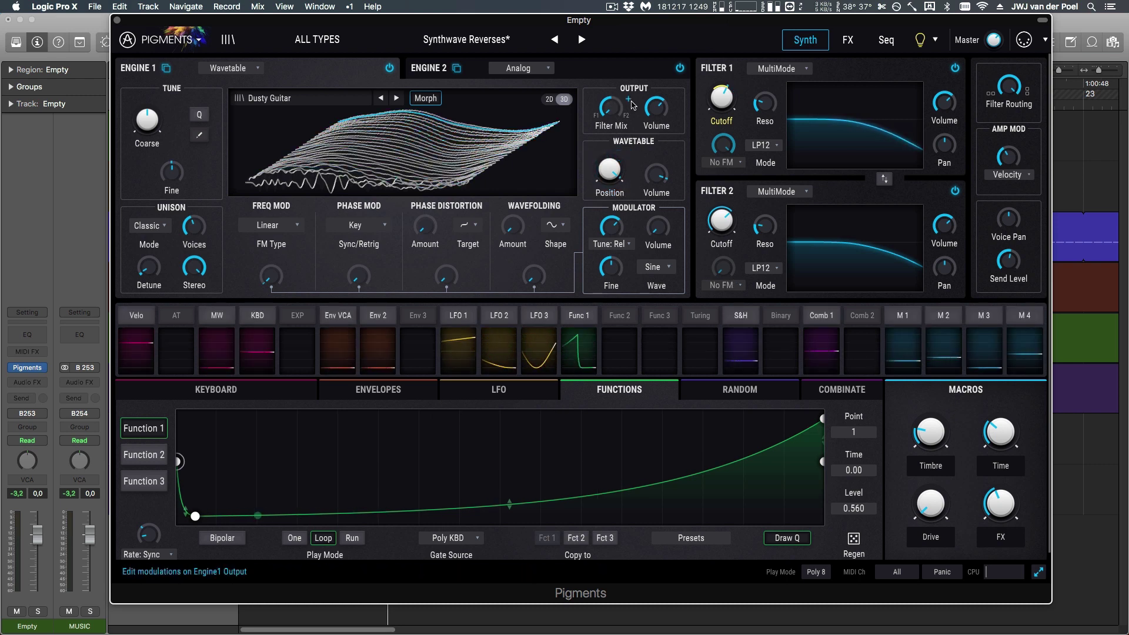
{"action": "left_click", "coordinate": [628, 103]}
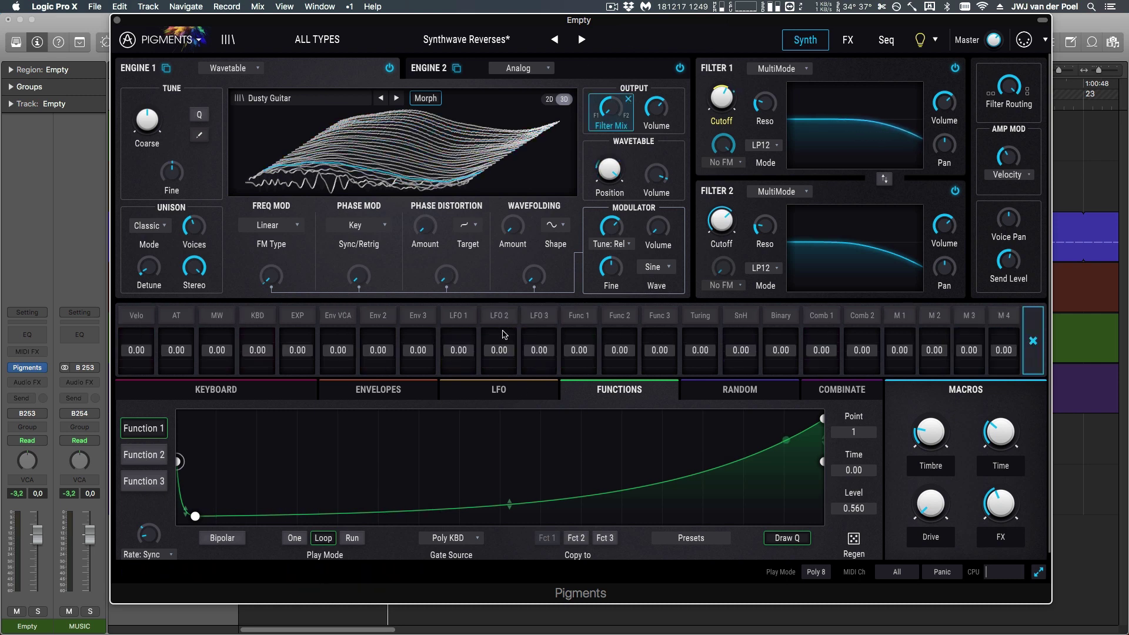
{"action": "left_click", "coordinate": [1034, 340]}
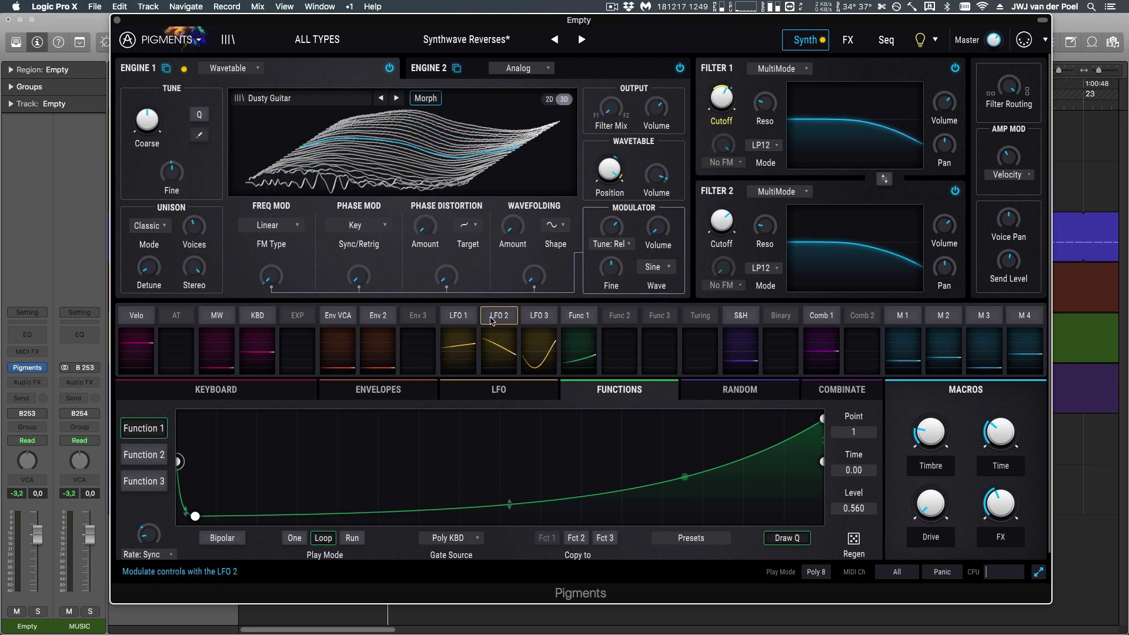
{"action": "left_click", "coordinate": [539, 320]}
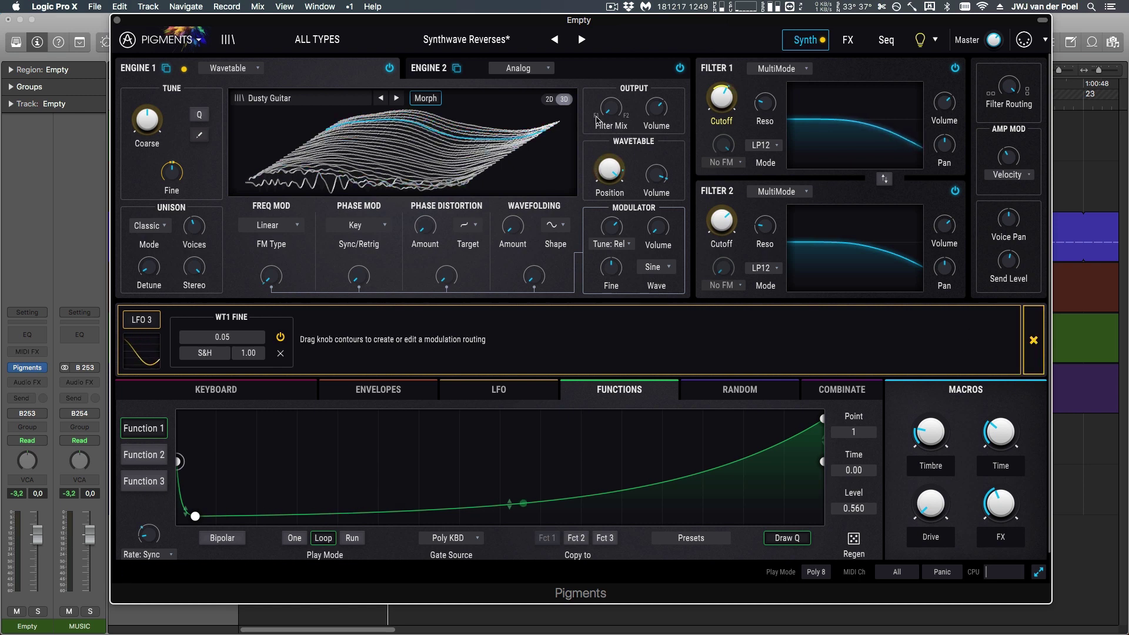
- Close LFO 3's routing view and switch the Sound Design Tips on and back off
{"action": "mouse_move", "coordinate": [607, 105]}
{"action": "left_click", "coordinate": [1033, 340]}
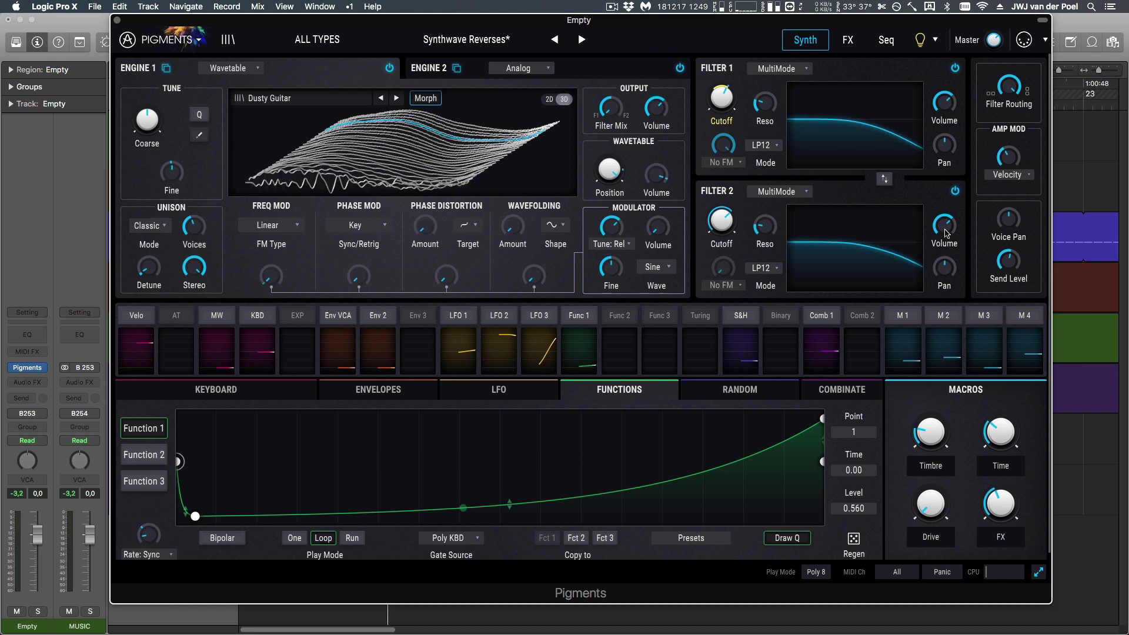
{"action": "mouse_move", "coordinate": [731, 113]}
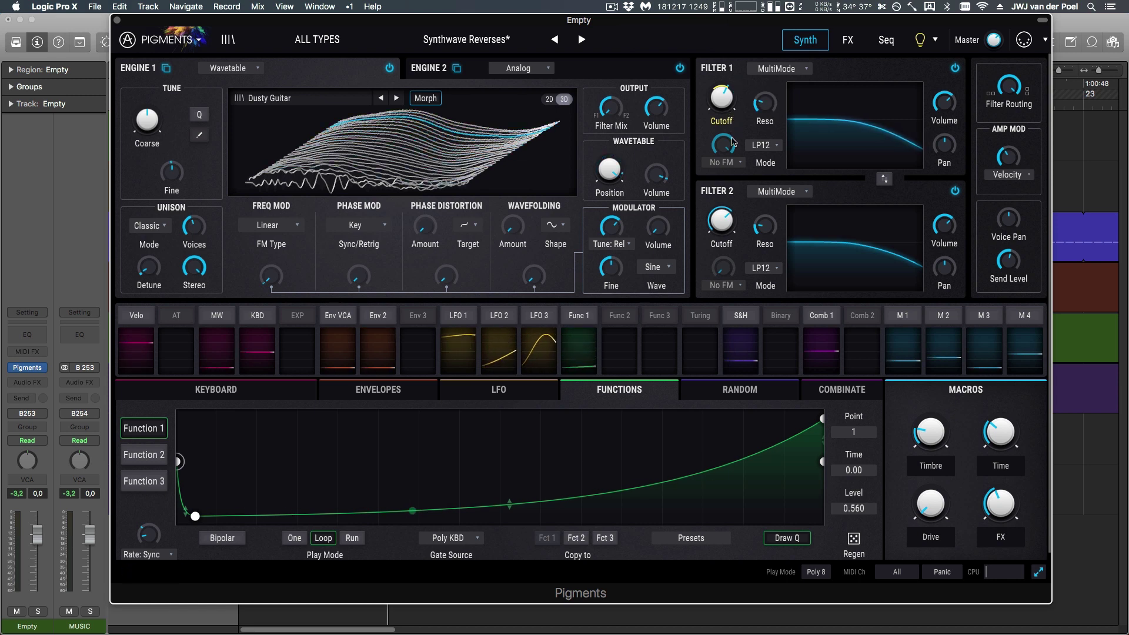
{"action": "mouse_move", "coordinate": [735, 141]}
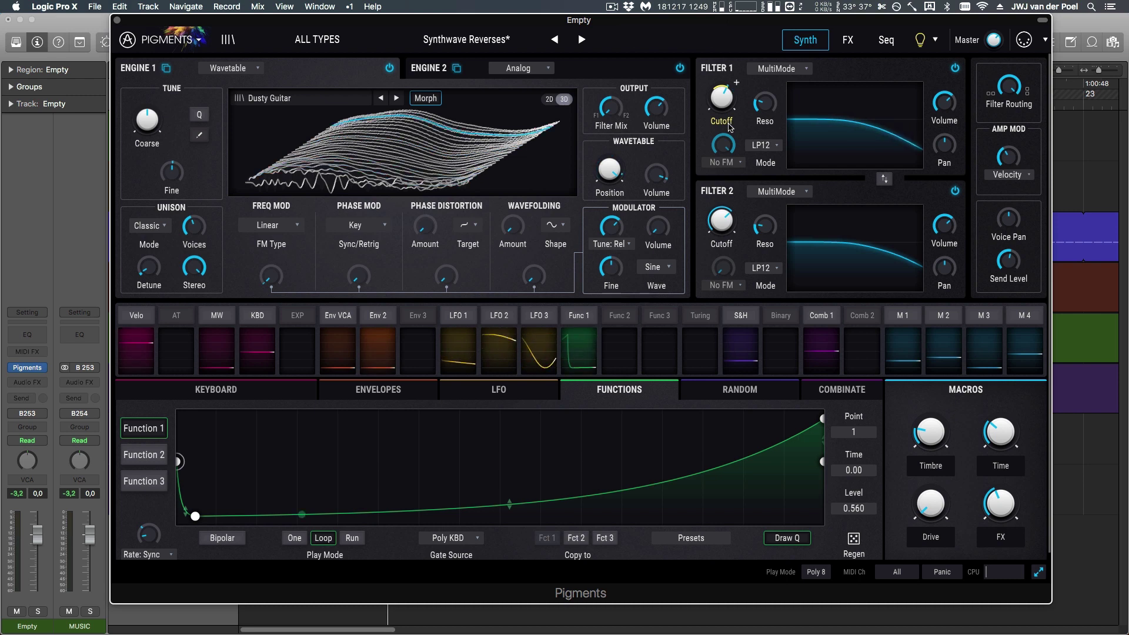
{"action": "left_click", "coordinate": [919, 41]}
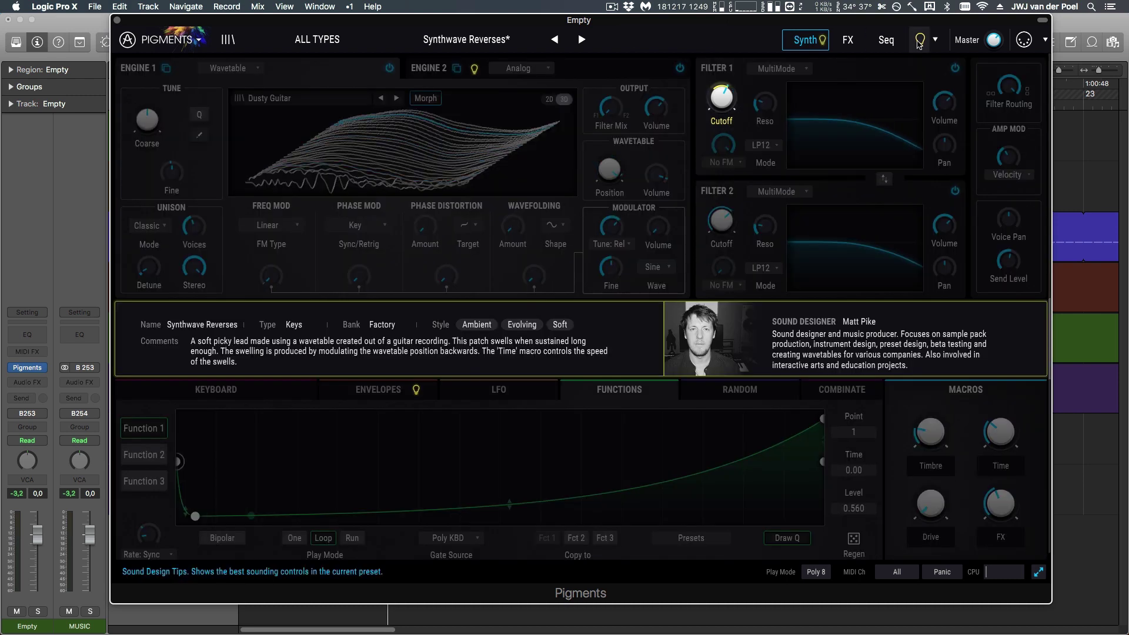
{"action": "left_click", "coordinate": [917, 42]}
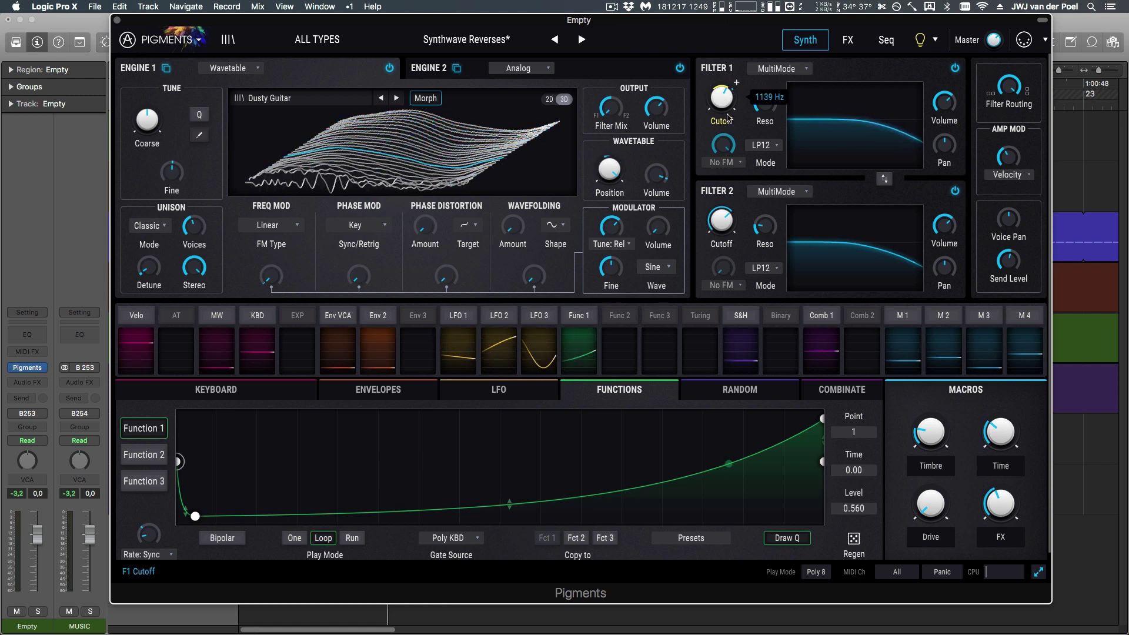
- Load the Future Brass preset from the Keys preset list
{"action": "left_click", "coordinate": [346, 42]}
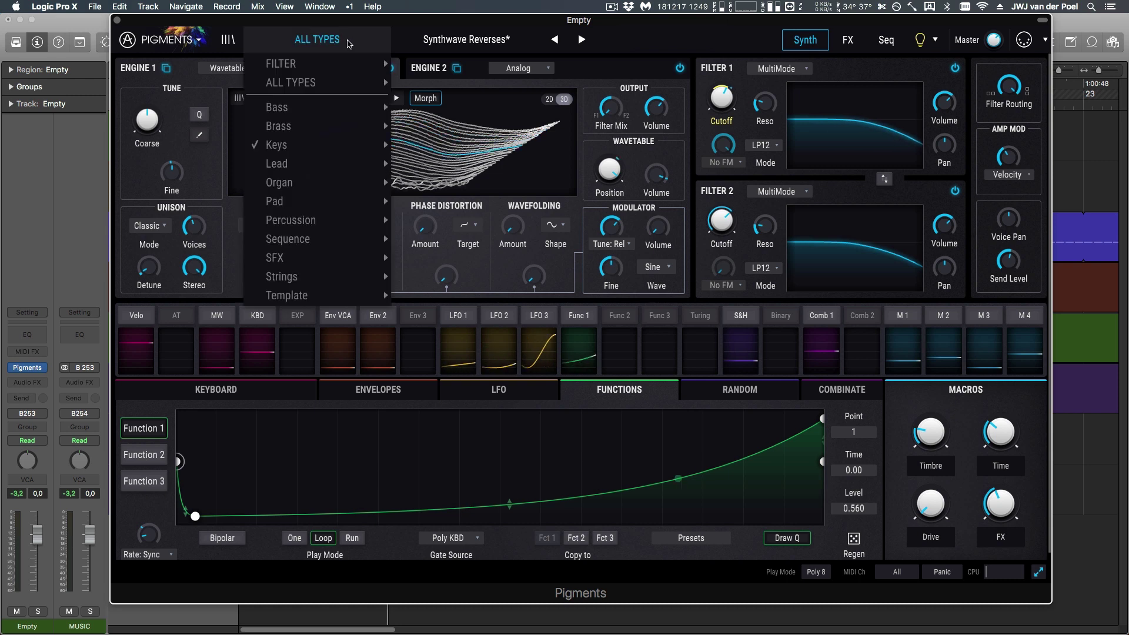
{"action": "mouse_move", "coordinate": [300, 141]}
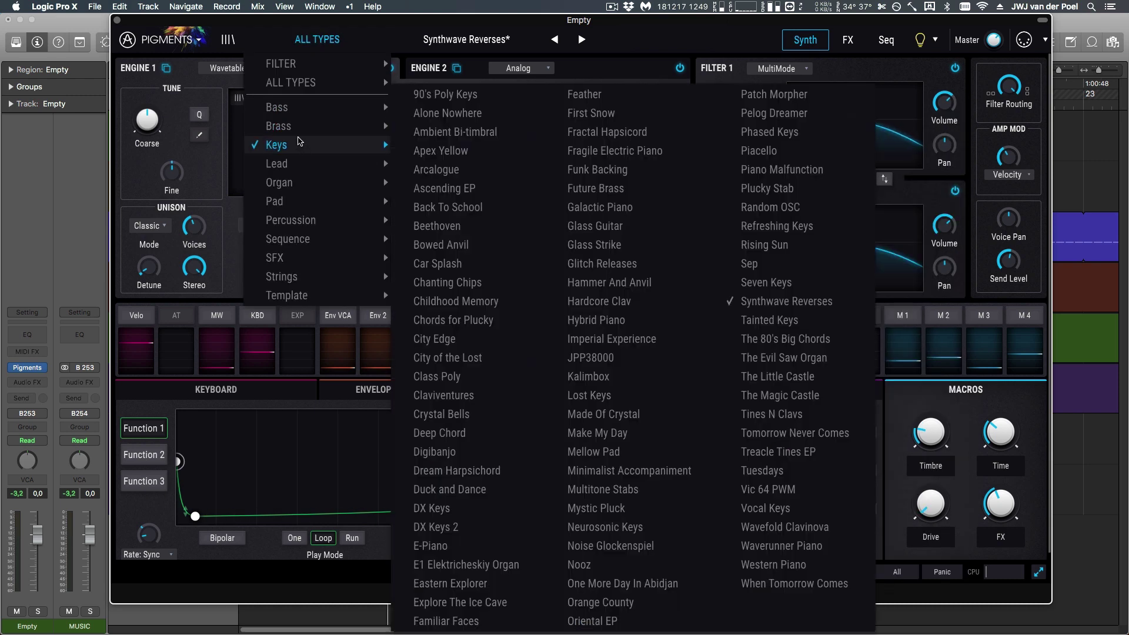
{"action": "left_click", "coordinate": [595, 188]}
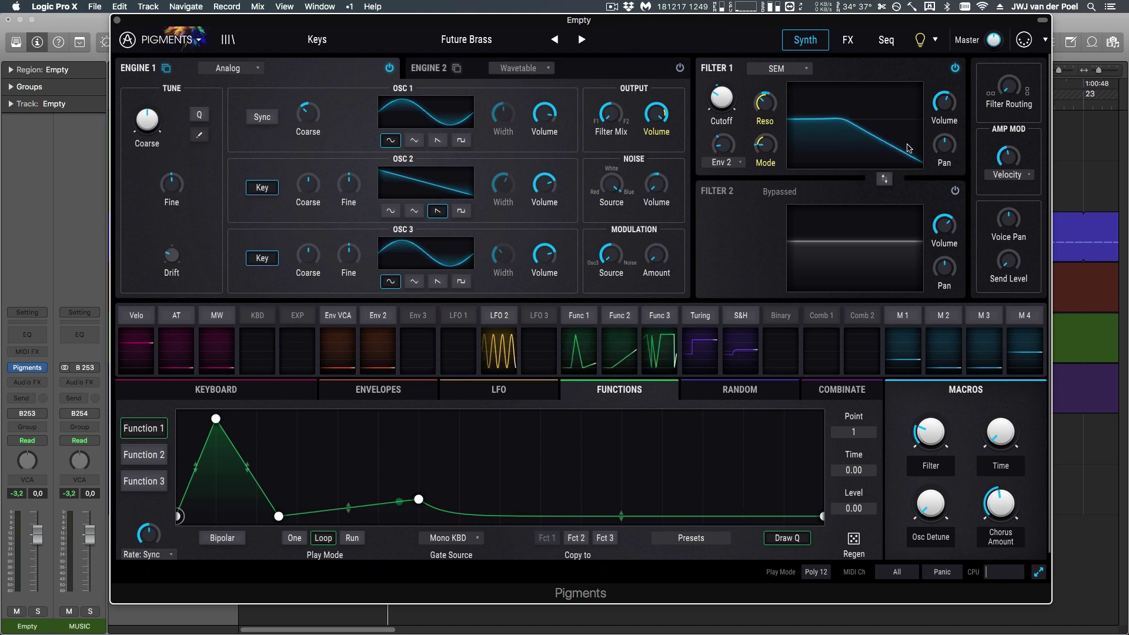
- Toggle Sound Design Tips and enable Show Tips to highlight the tip controls
{"action": "left_click", "coordinate": [920, 48]}
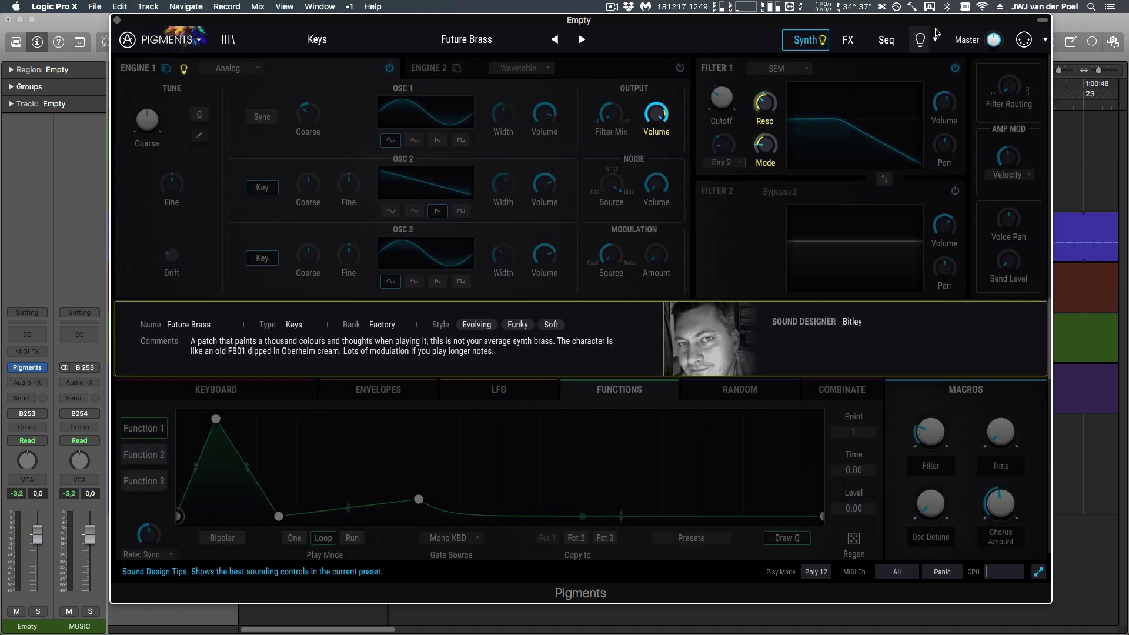
{"action": "left_click", "coordinate": [920, 42]}
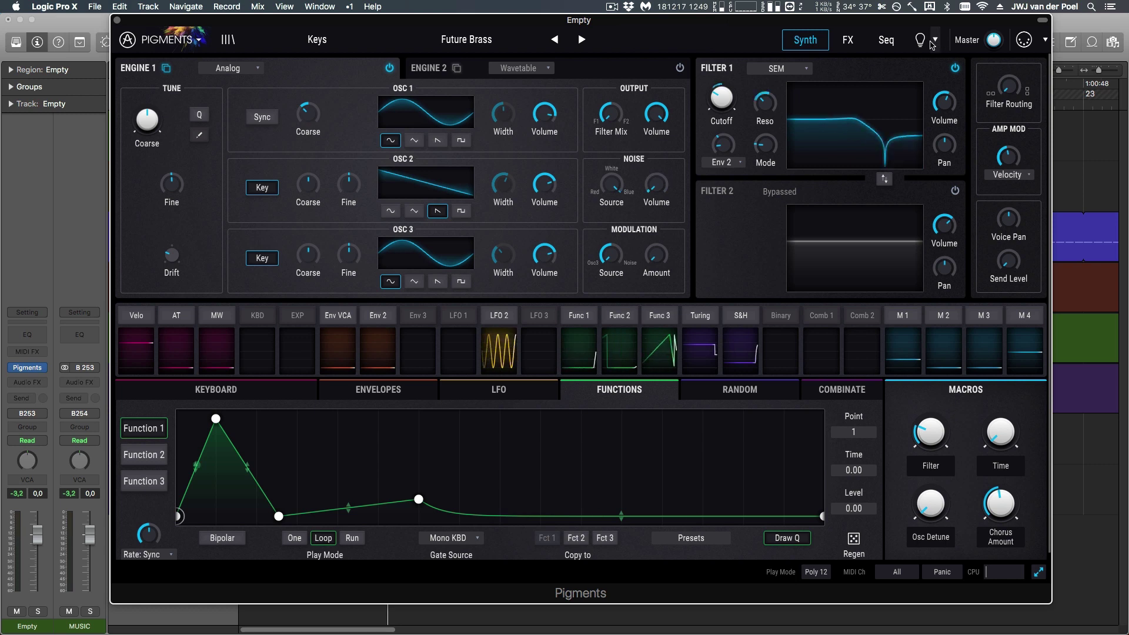
{"action": "left_click", "coordinate": [933, 43]}
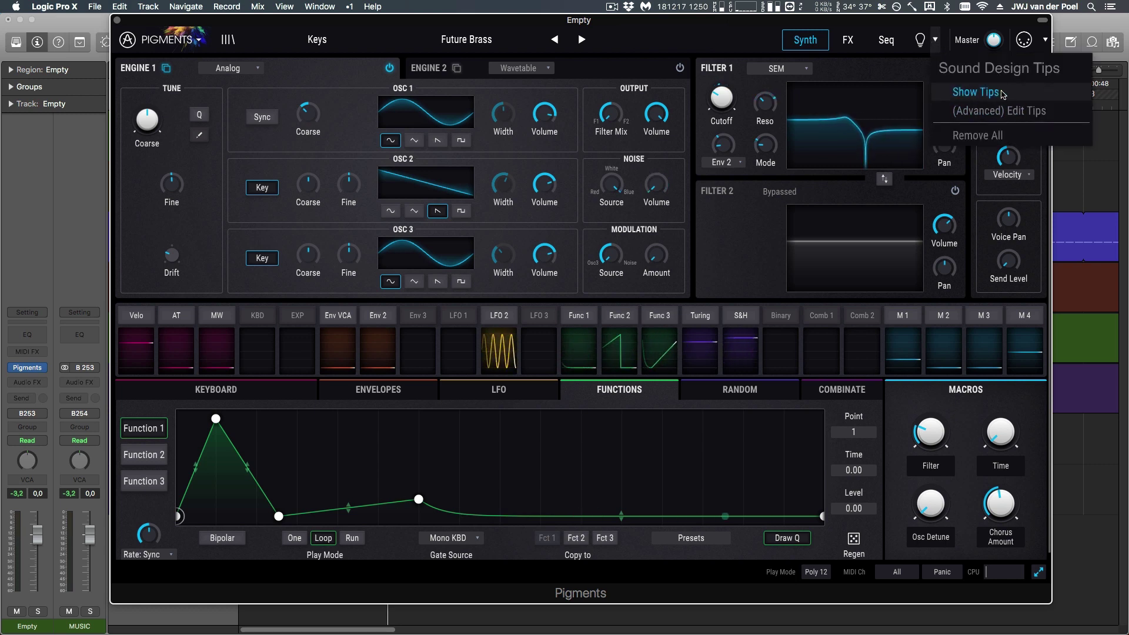
{"action": "left_click", "coordinate": [1002, 93]}
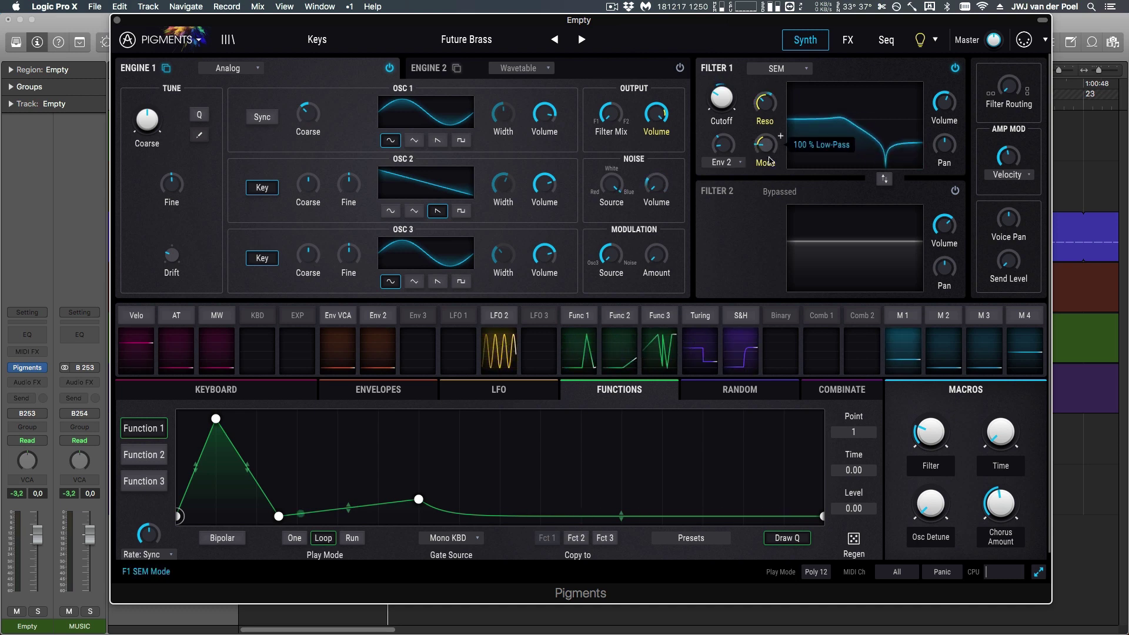
- Blend Filter 1 to 85% low-pass, 15% notch and raise its resonance to 0.348
{"action": "mouse_move", "coordinate": [767, 158]}
{"action": "left_mouse_down"}
{"action": "mouse_move", "coordinate": [767, 138]}
{"action": "mouse_move", "coordinate": [768, 157]}
{"action": "left_mouse_up"}
{"action": "mouse_move", "coordinate": [767, 101]}
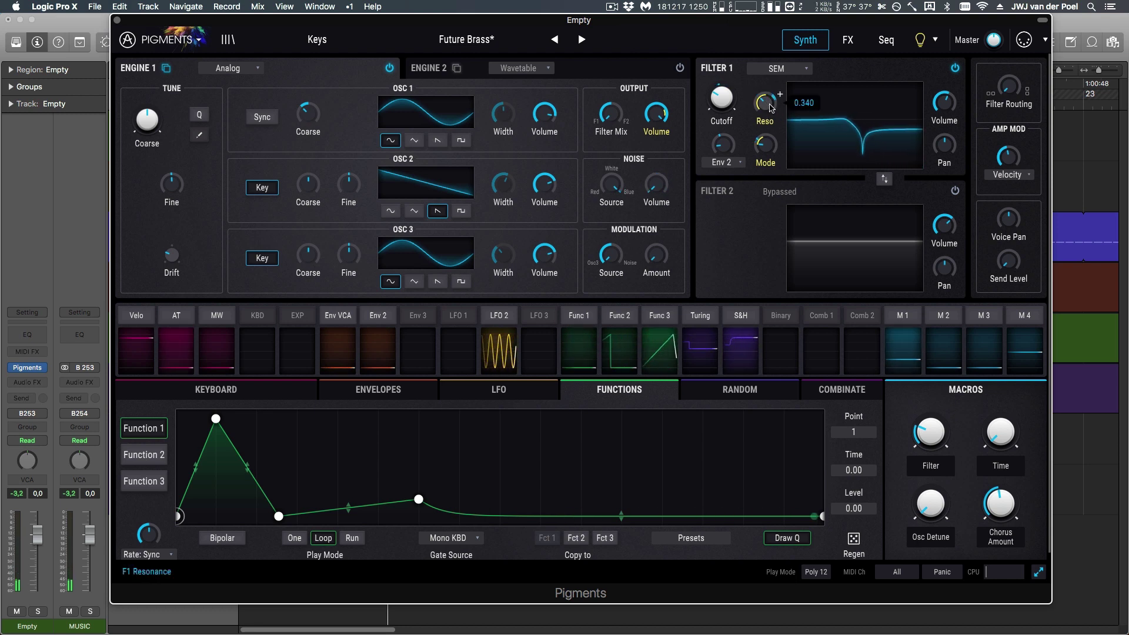
{"action": "left_click_drag", "start_coordinate": [770, 108], "coordinate": [770, 129]}
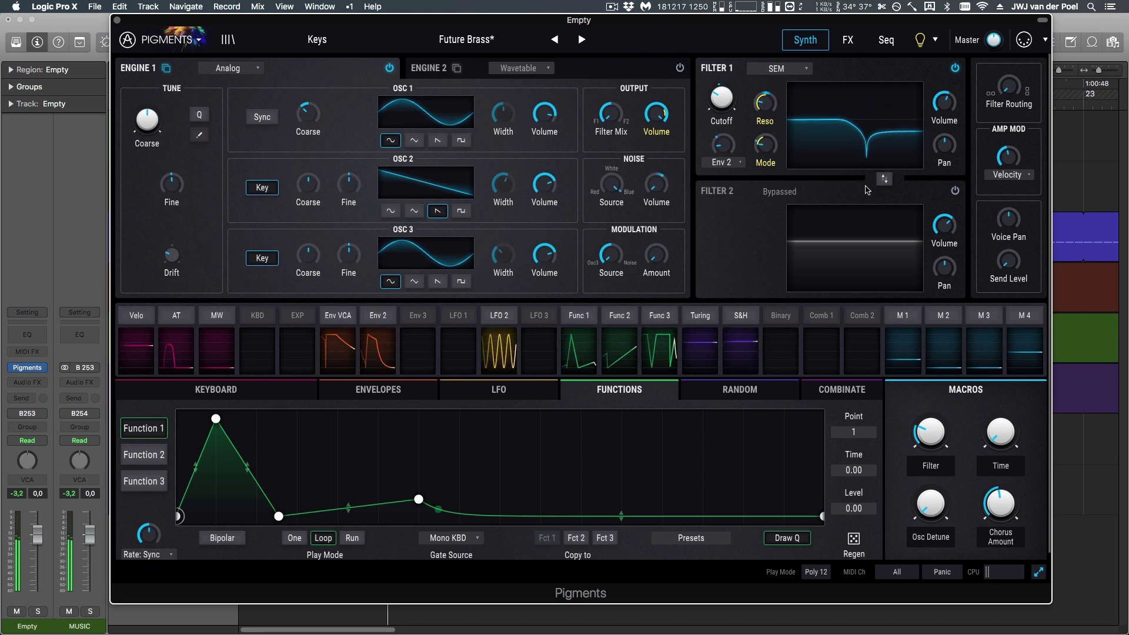
- Turn on (Advanced) Edit Tips, then show and dismiss Future Brass's Sound Design Tips panel
{"action": "left_click", "coordinate": [936, 40]}
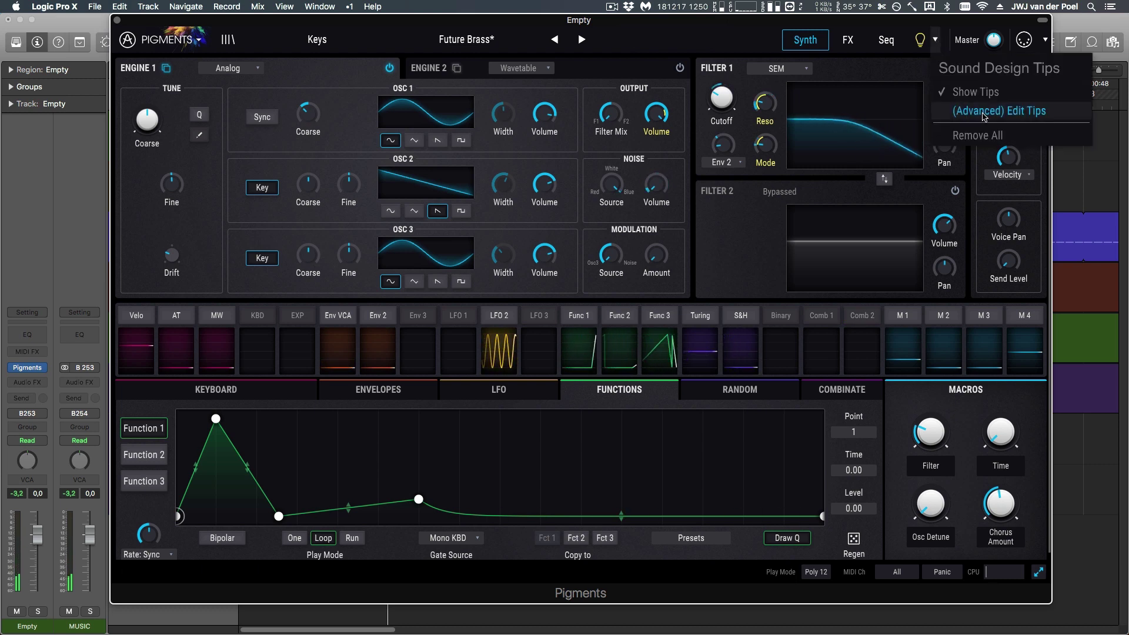
{"action": "left_click", "coordinate": [984, 112]}
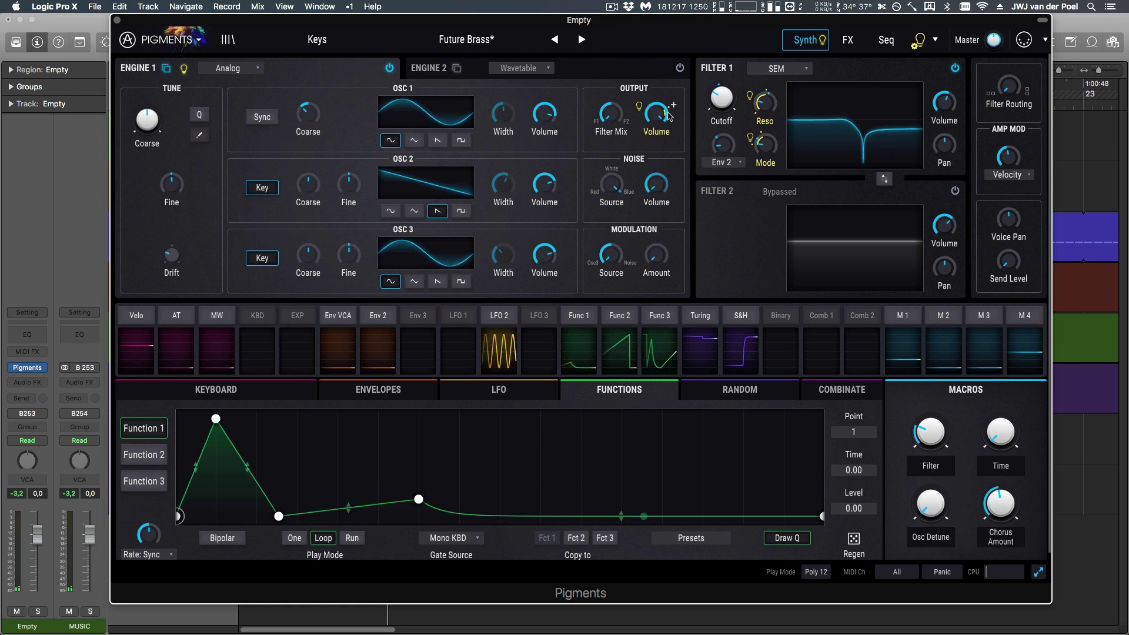
{"action": "mouse_move", "coordinate": [668, 120]}
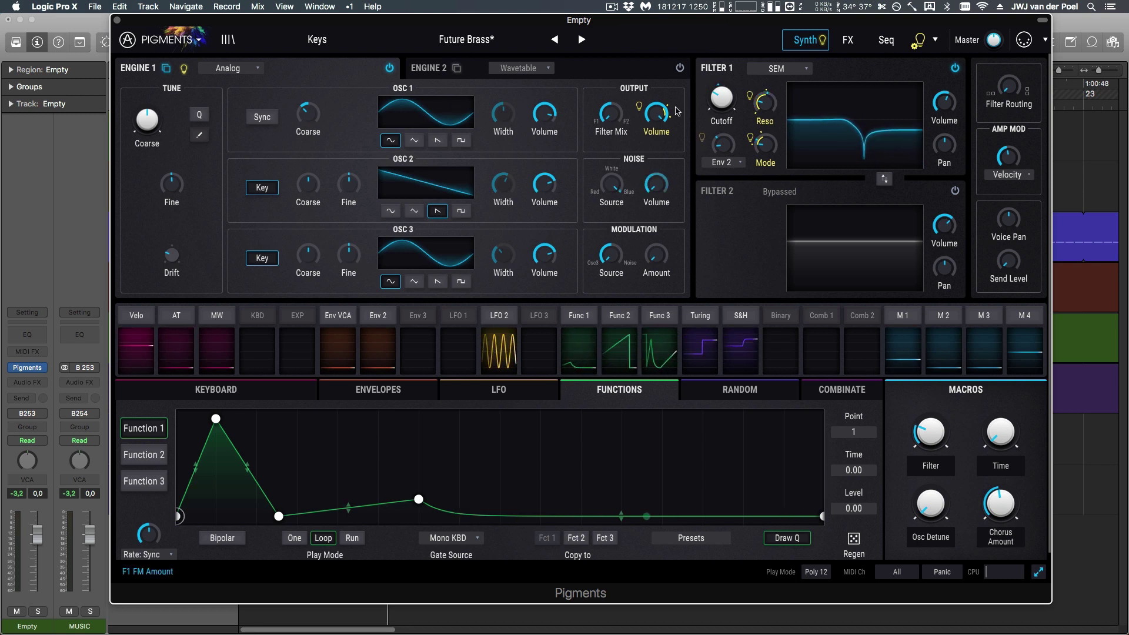
{"action": "left_click", "coordinate": [920, 44]}
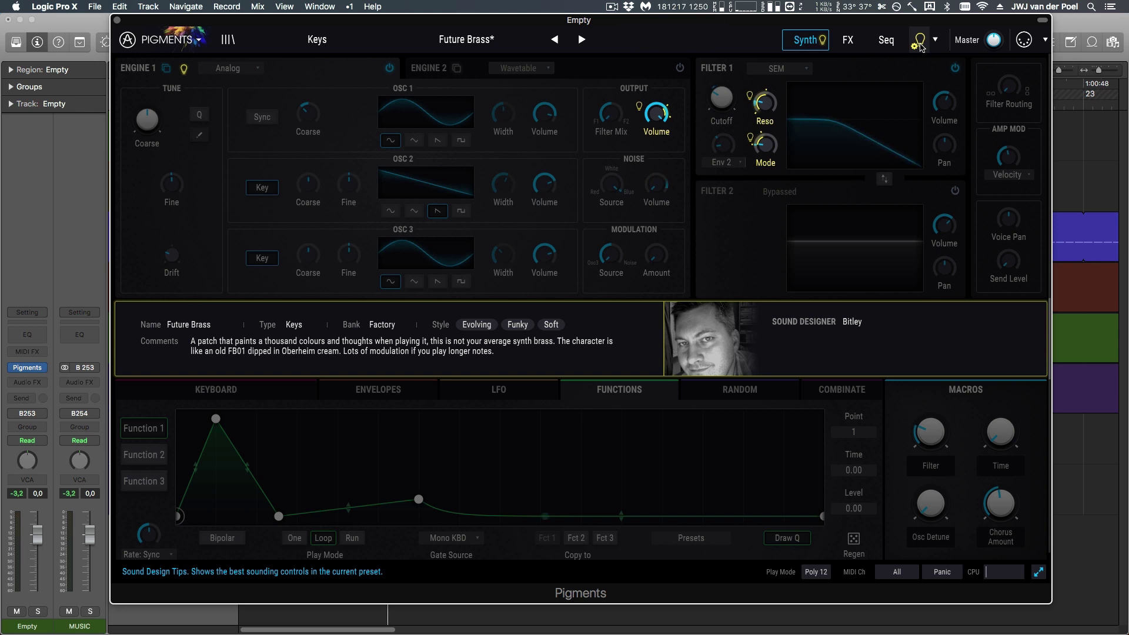
{"action": "left_click", "coordinate": [920, 45]}
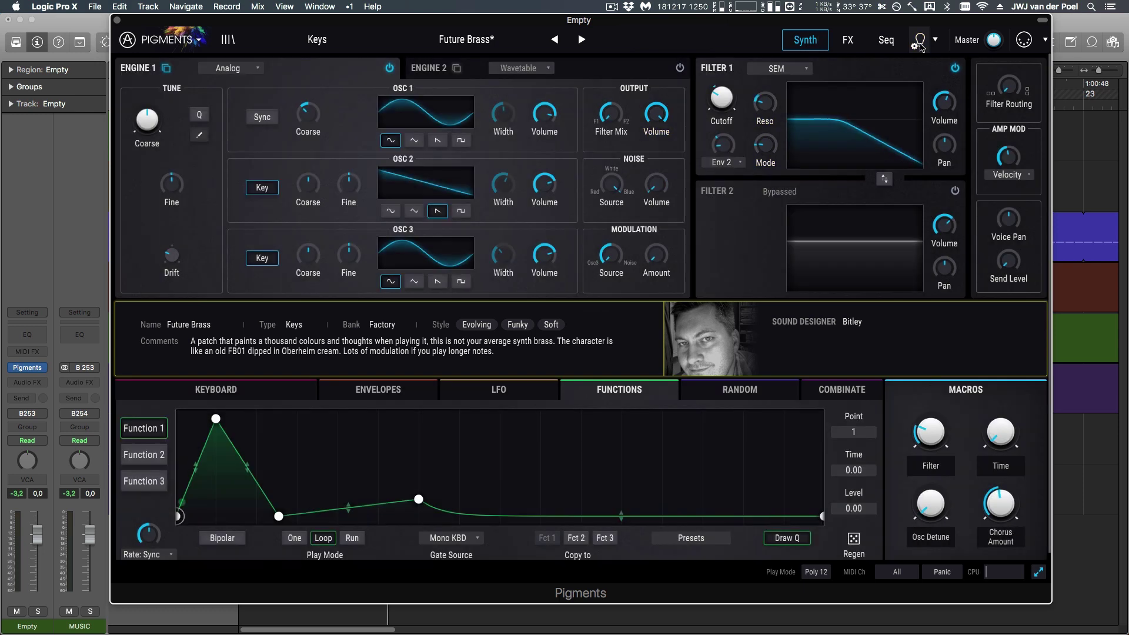
- Load the JPP38000 preset from the Keys list
{"action": "left_click", "coordinate": [317, 41]}
{"action": "mouse_move", "coordinate": [299, 150]}
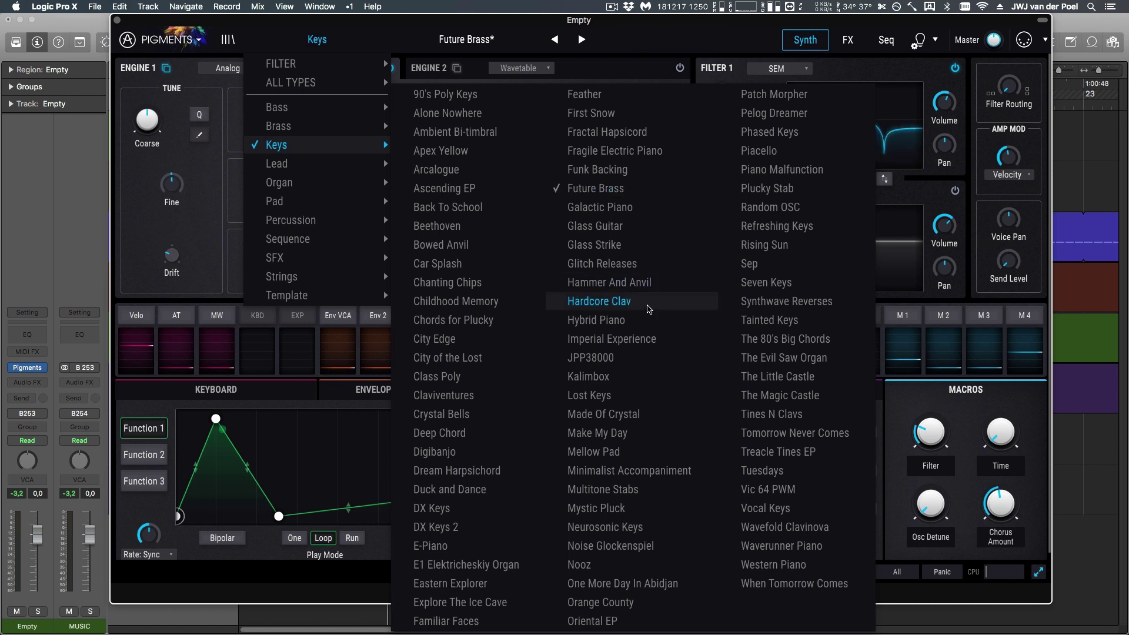
{"action": "left_click", "coordinate": [591, 357]}
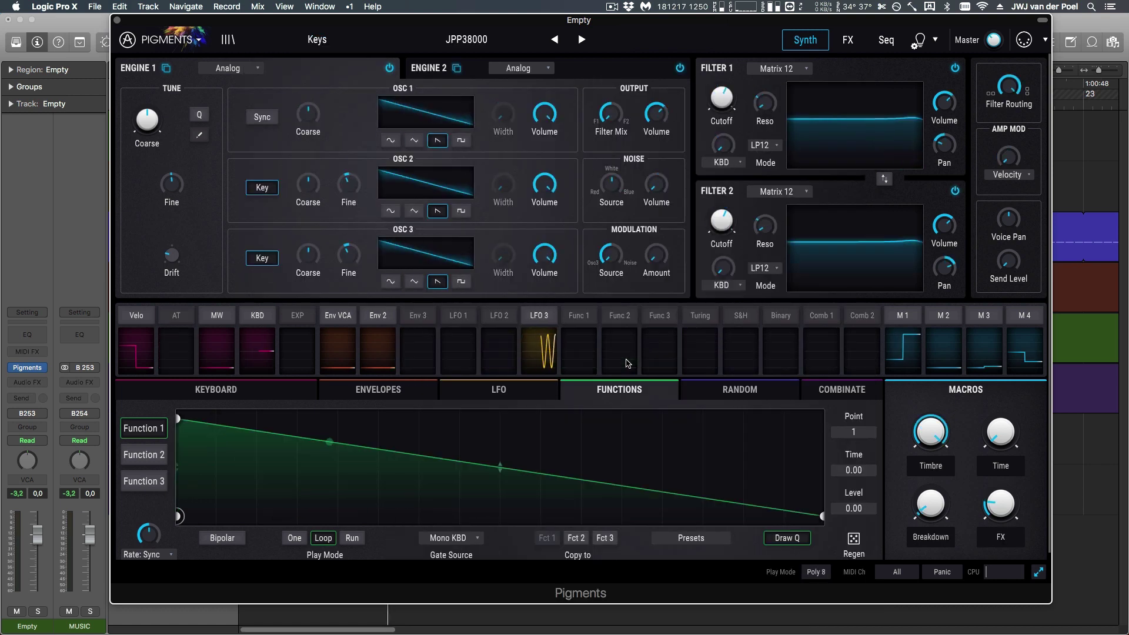
- Reload the unmodified Future Brass preset from the Keys list
{"action": "left_click", "coordinate": [321, 53]}
{"action": "left_click", "coordinate": [321, 53]}
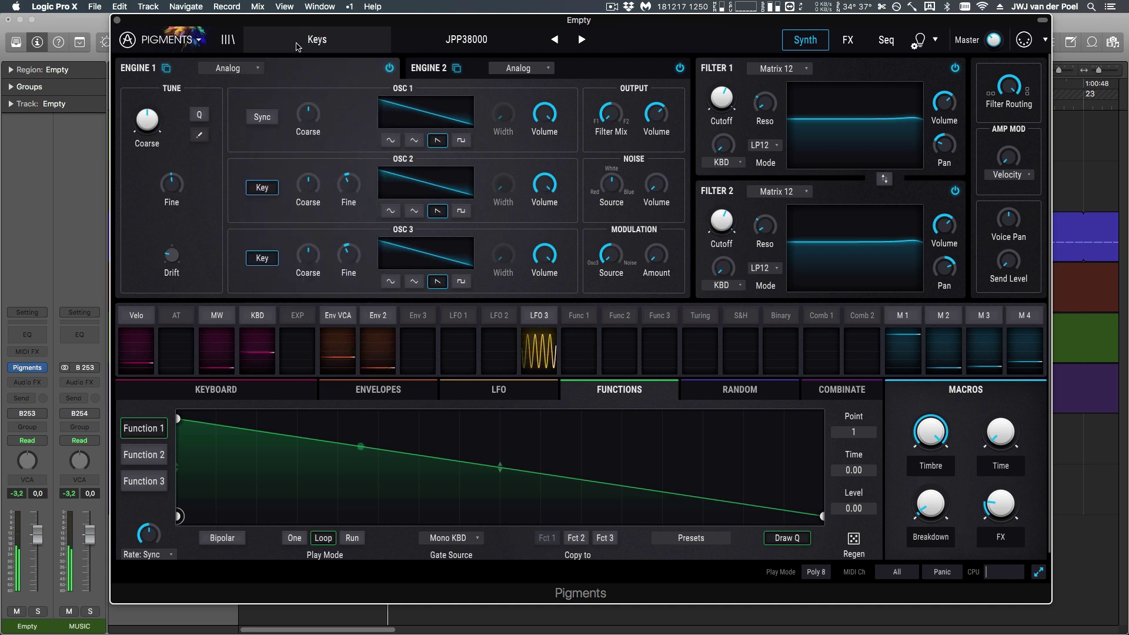
{"action": "left_click", "coordinate": [321, 53]}
{"action": "mouse_move", "coordinate": [341, 147]}
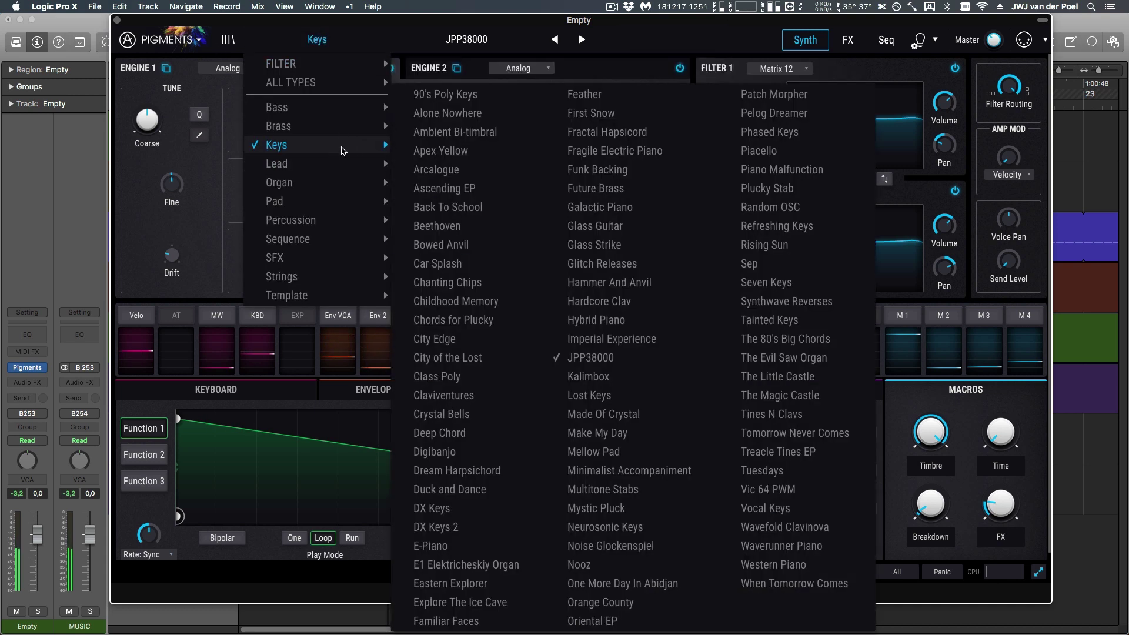
{"action": "left_click", "coordinate": [647, 195]}
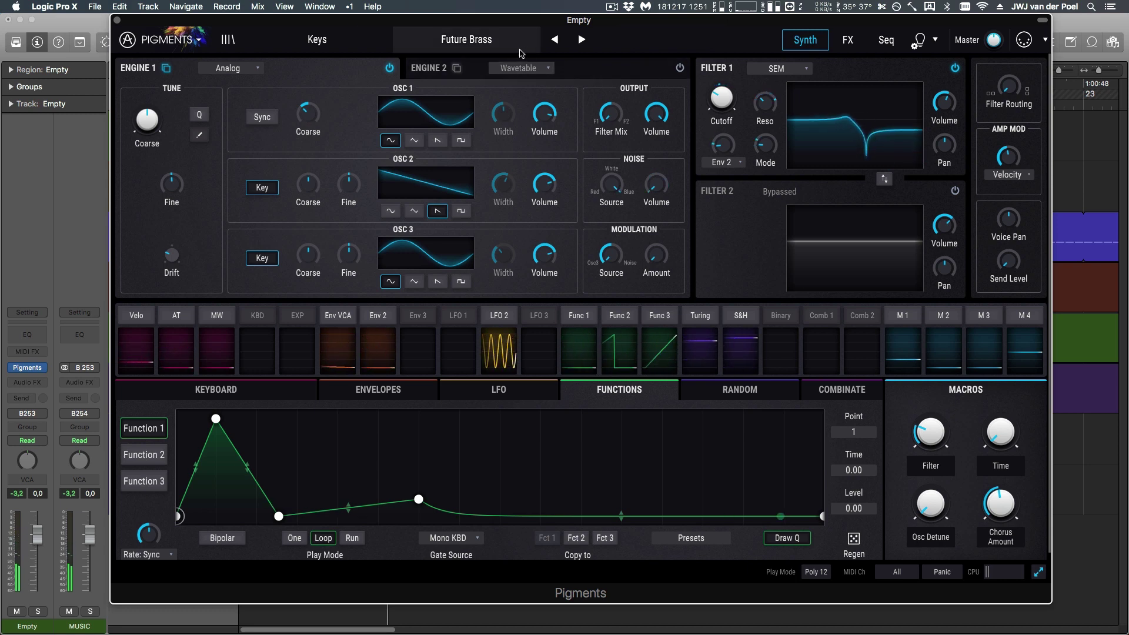
- Open the preset browser showing the Keys presets
{"action": "left_click", "coordinate": [477, 42]}
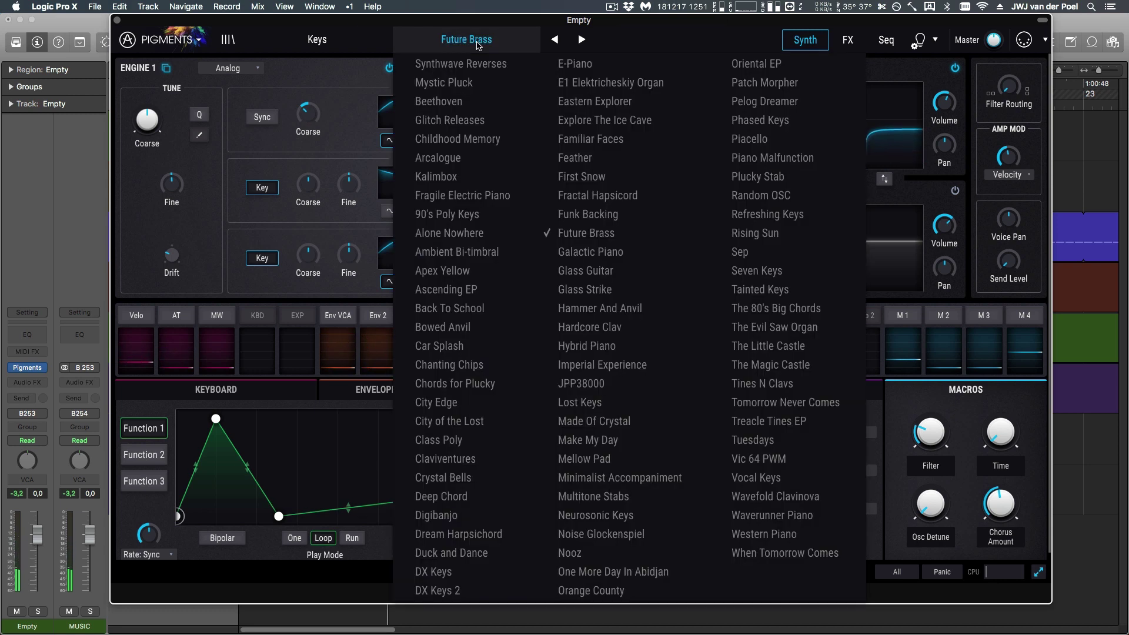
{"action": "left_click", "coordinate": [326, 40]}
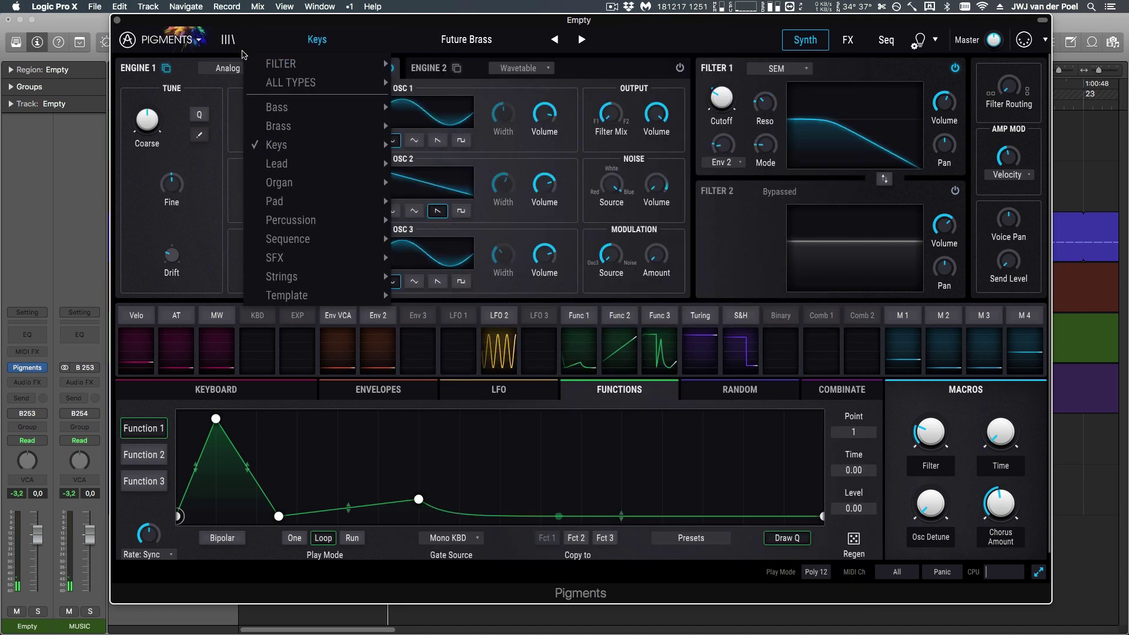
{"action": "left_click", "coordinate": [225, 41]}
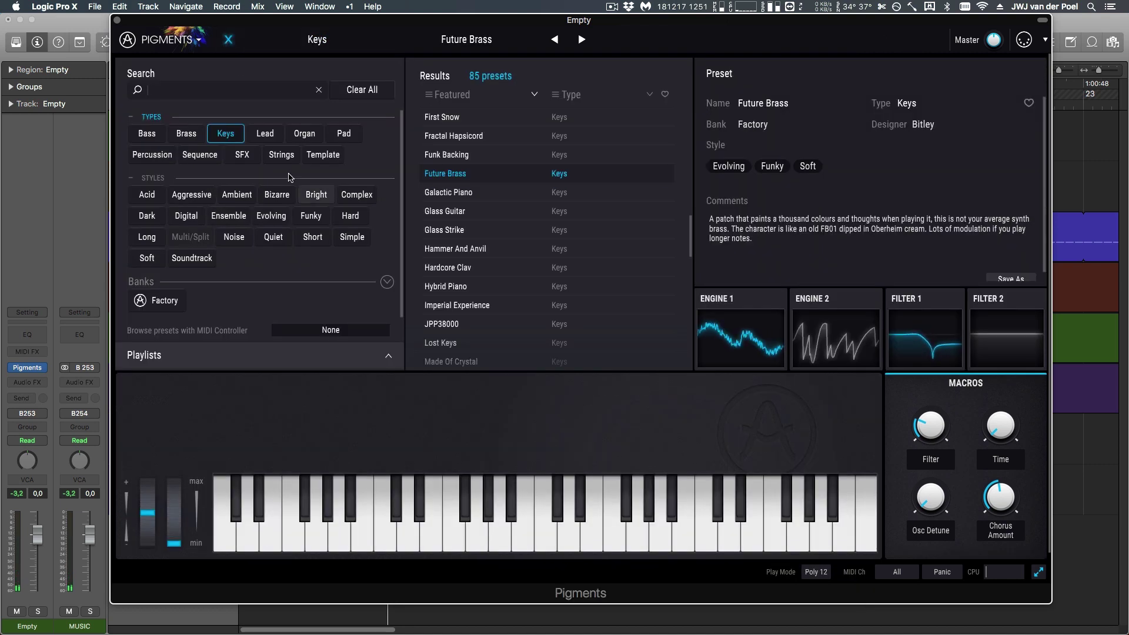
- Filter the browser to Sequence presets and load Acid Funk Chords
{"action": "left_click", "coordinate": [146, 132]}
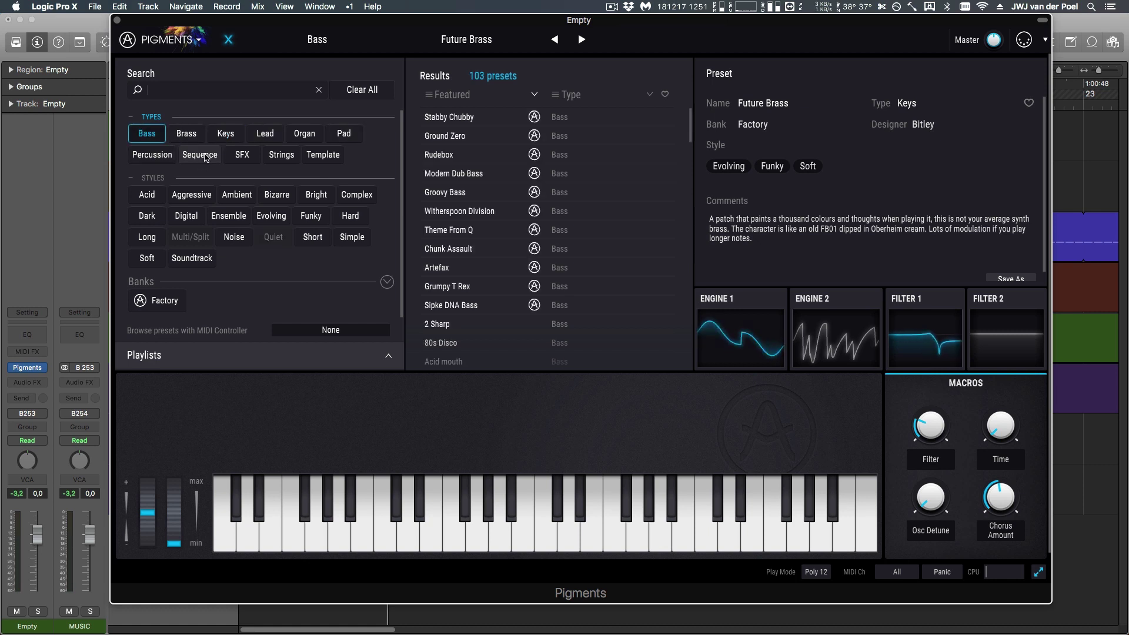
{"action": "left_click", "coordinate": [205, 157]}
{"action": "left_click", "coordinate": [473, 194]}
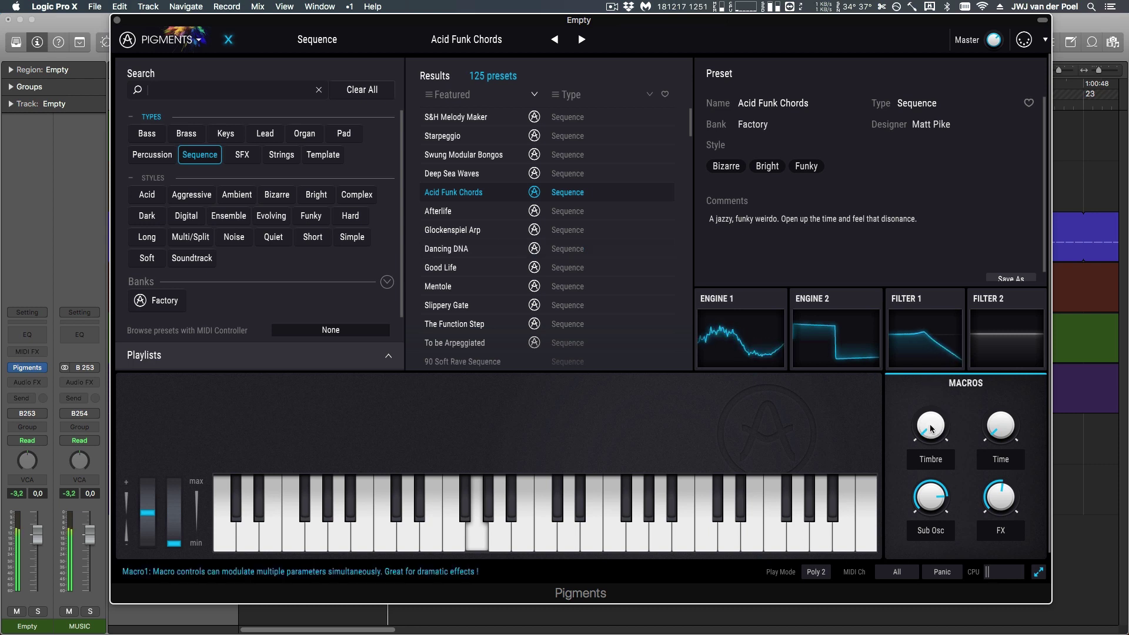
- Tweak Acid Funk Chords' Timbre and Time macros, then scroll the Sequence results
{"action": "left_click_drag", "start_coordinate": [930, 426], "coordinate": [930, 428]}
{"action": "left_click_drag", "start_coordinate": [1000, 425], "coordinate": [1007, 434]}
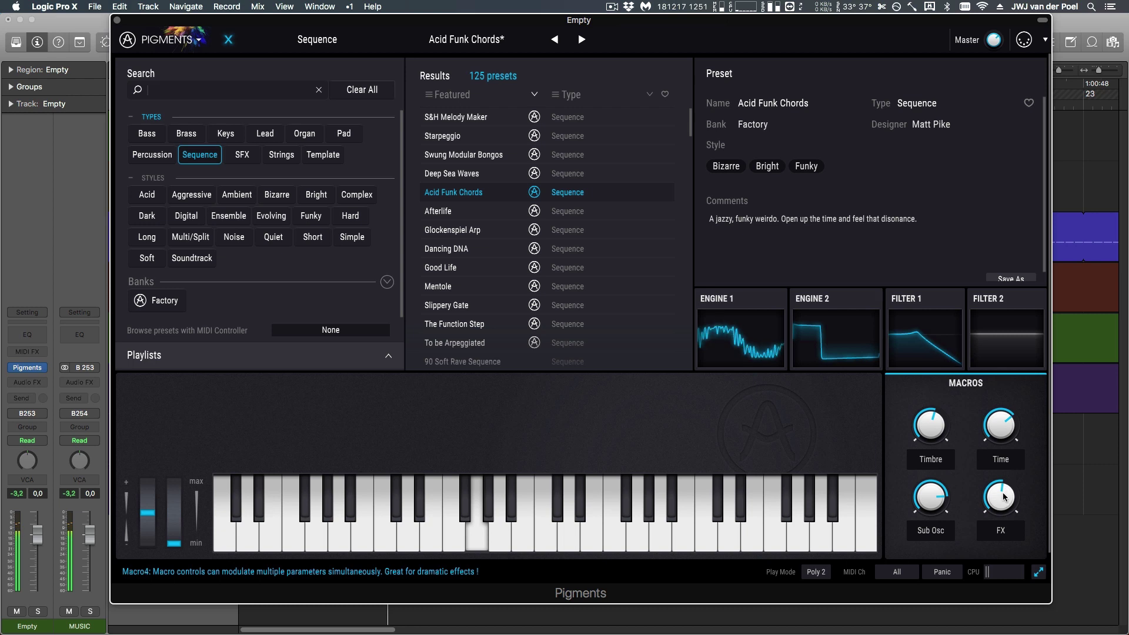
{"action": "mouse_move", "coordinate": [1003, 498]}
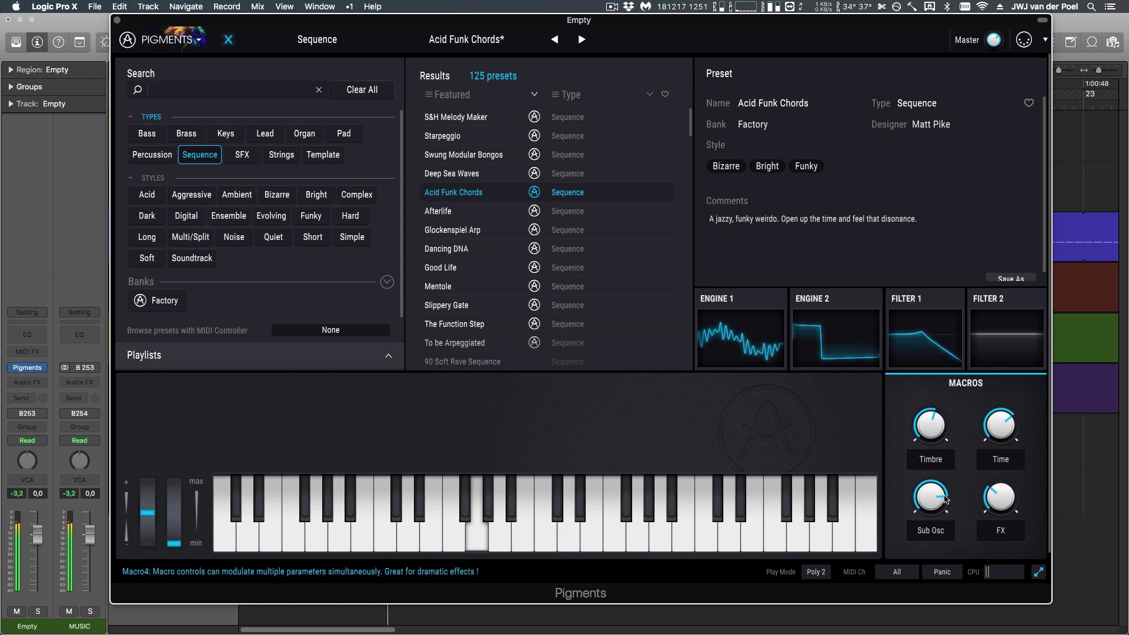
{"action": "mouse_move", "coordinate": [930, 497]}
{"action": "mouse_move", "coordinate": [930, 425]}
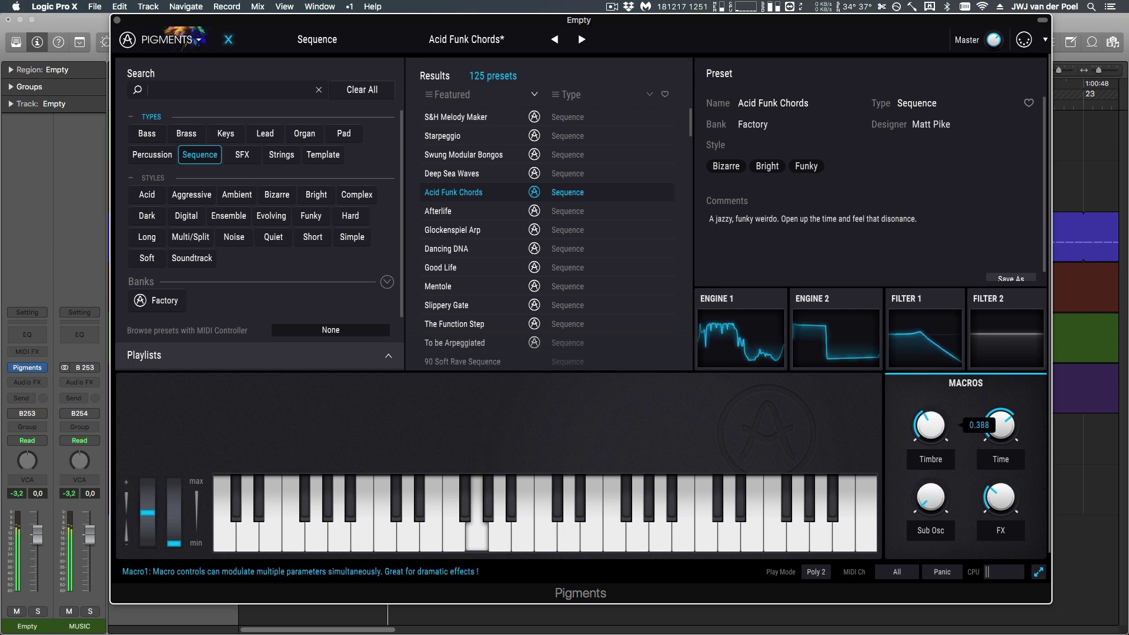
{"action": "mouse_move", "coordinate": [1000, 425]}
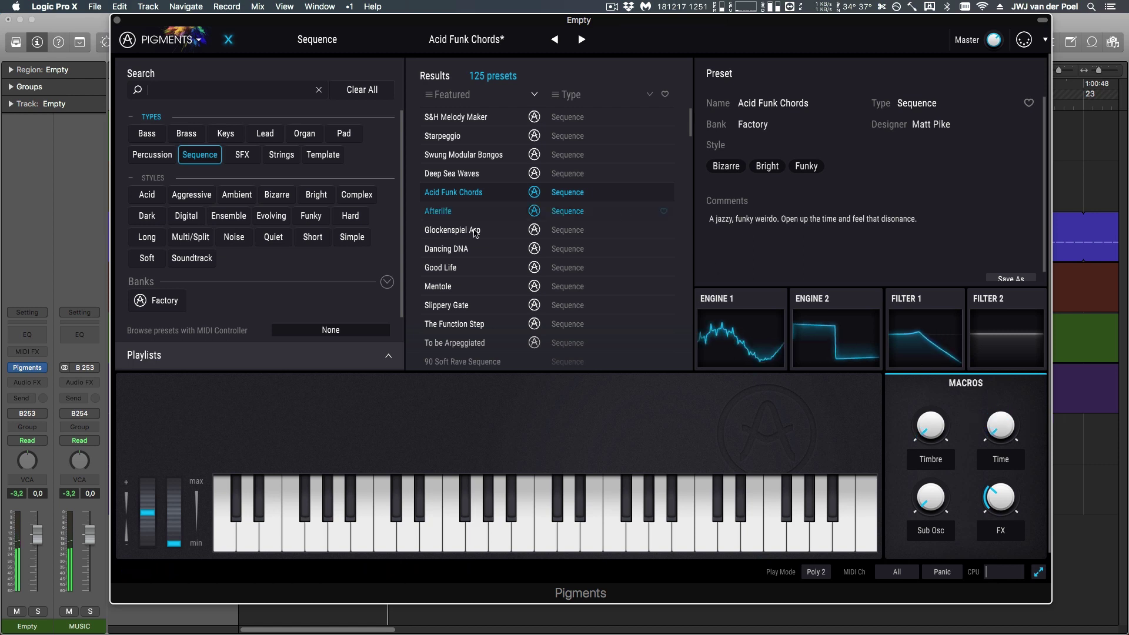
{"action": "scroll", "coordinate": [444, 218], "scroll_direction": "down", "scroll_amount": 3}
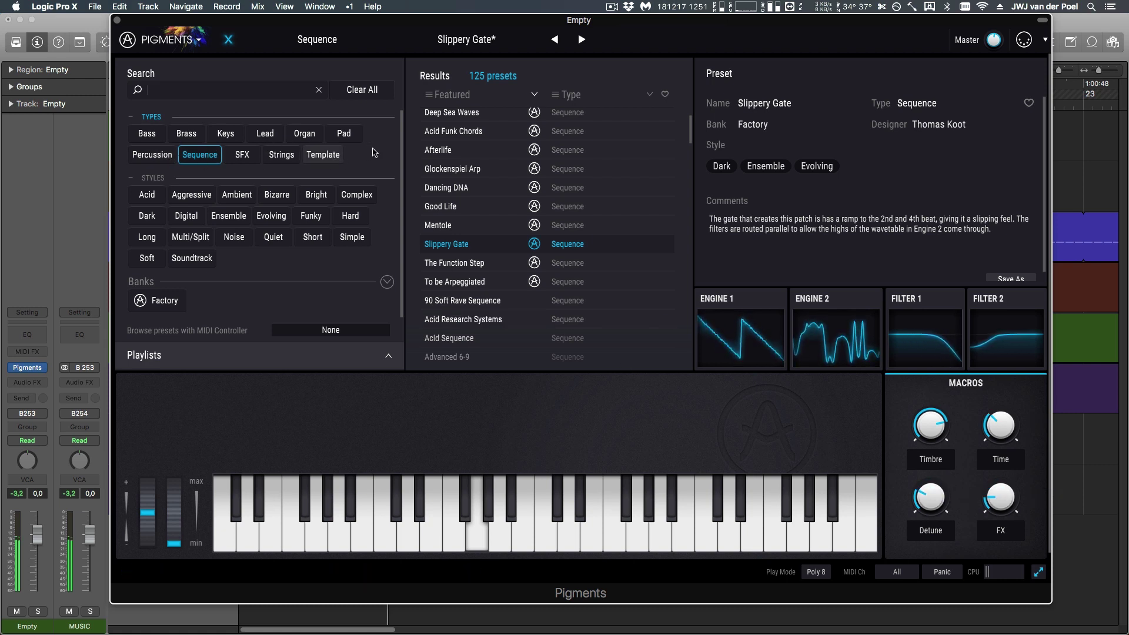
- Filter to Organ presets and turn up Farfisa Toast's Timbre macro
{"action": "left_click", "coordinate": [315, 134]}
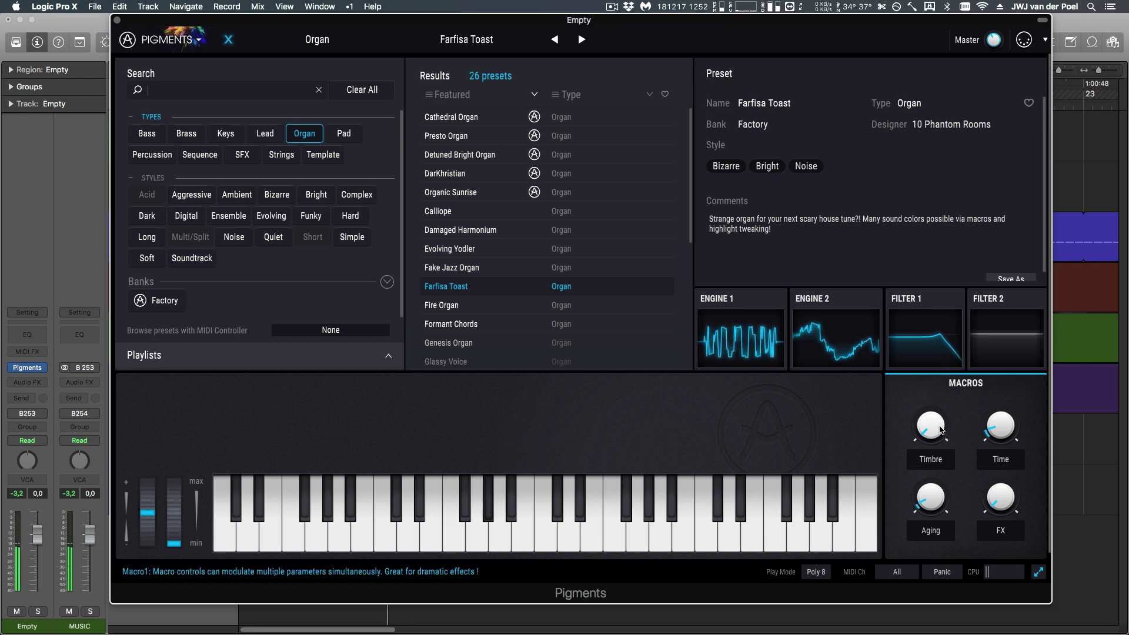
{"action": "left_click_drag", "start_coordinate": [930, 426], "coordinate": [976, 432]}
{"action": "mouse_move", "coordinate": [1016, 430]}
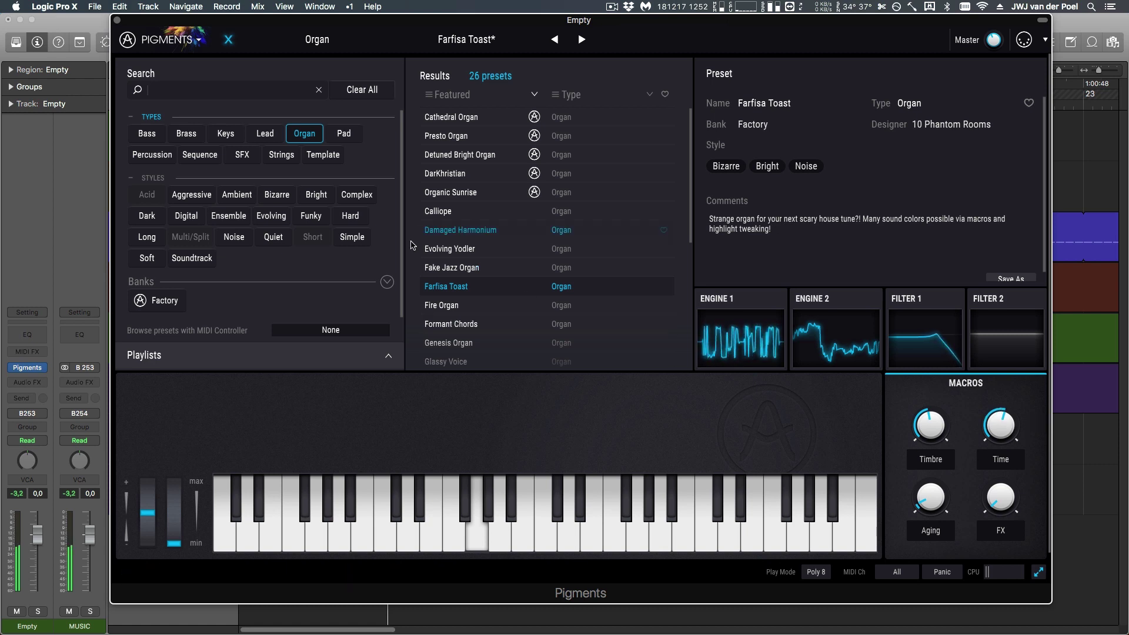
- Audition Organic Movement, then load the Orgapeter organ preset
{"action": "scroll", "coordinate": [504, 276], "scroll_direction": "down", "scroll_amount": 8}
{"action": "scroll", "coordinate": [504, 276], "scroll_direction": "down", "scroll_amount": 3}
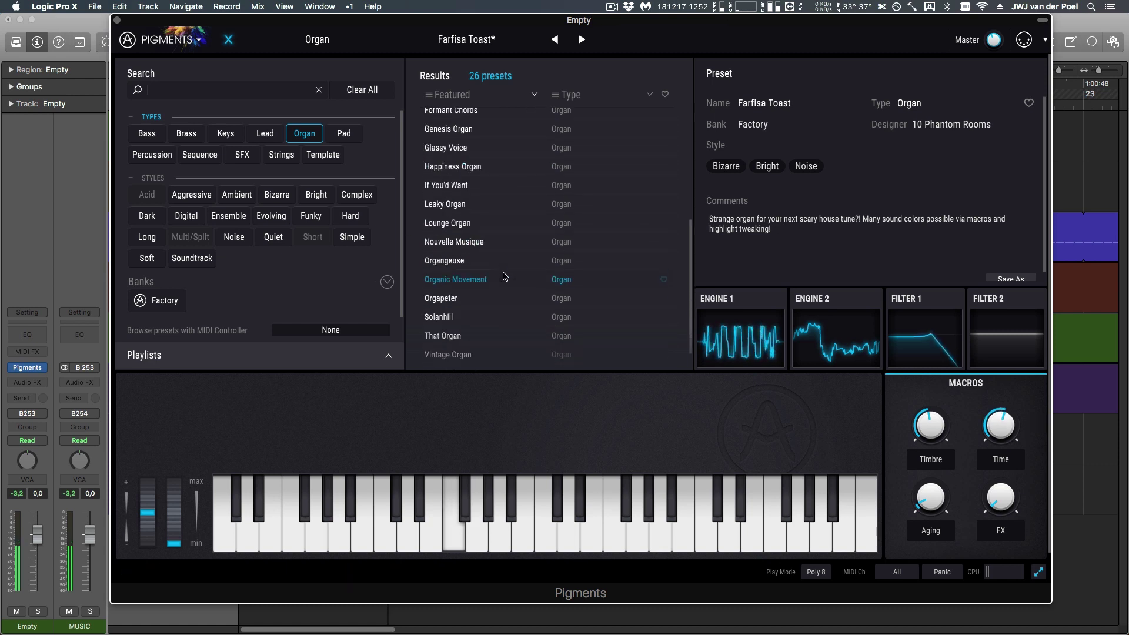
{"action": "left_click", "coordinate": [502, 276]}
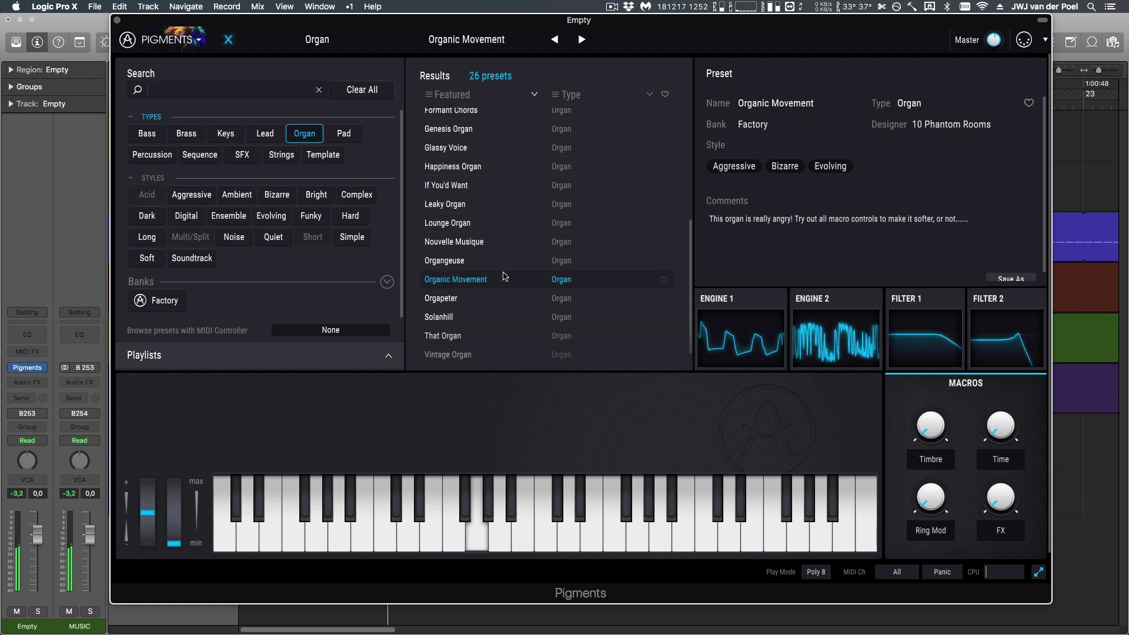
{"action": "left_click", "coordinate": [503, 296]}
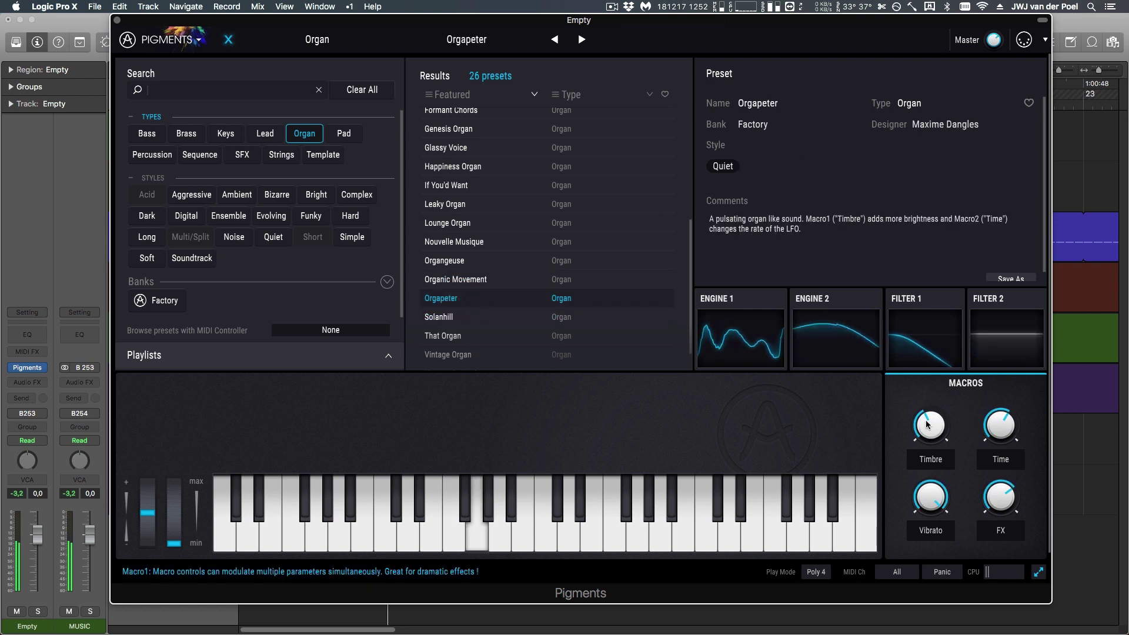
{"action": "mouse_move", "coordinate": [941, 442]}
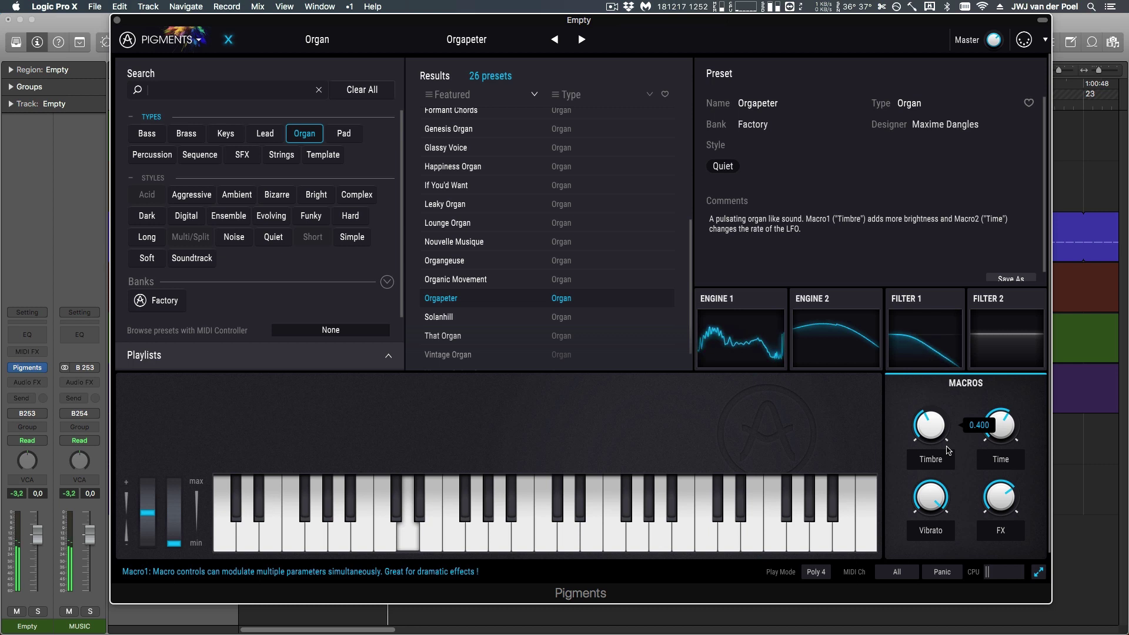
- Filter to Strings, load Chrome Ensemble, and close the browser back to the Synth page
{"action": "left_click", "coordinate": [282, 155]}
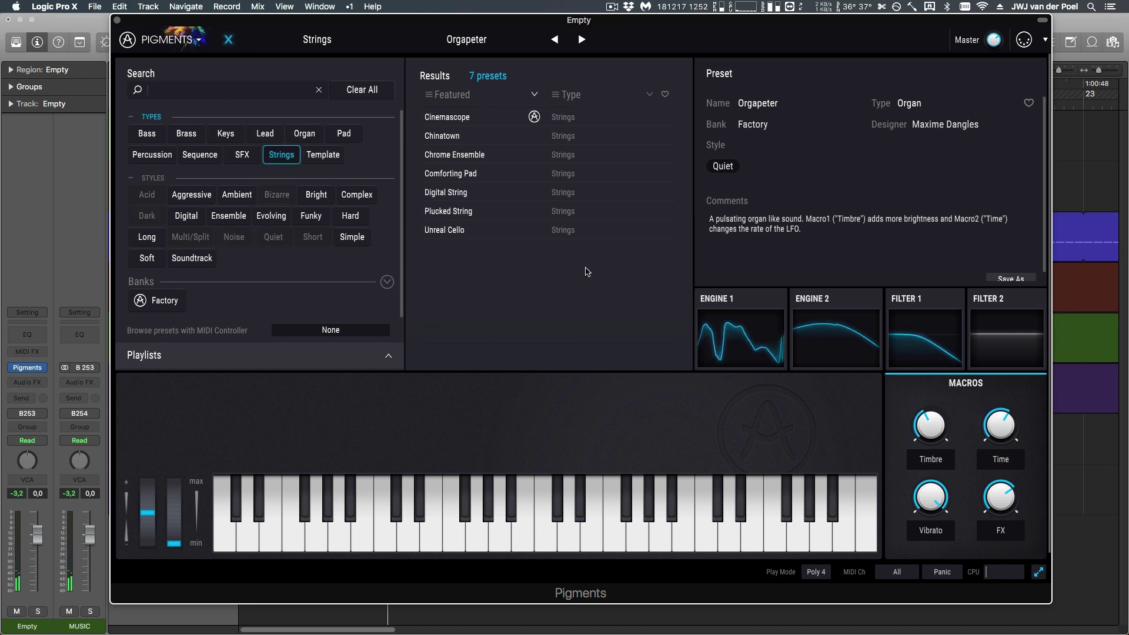
{"action": "left_click", "coordinate": [467, 164]}
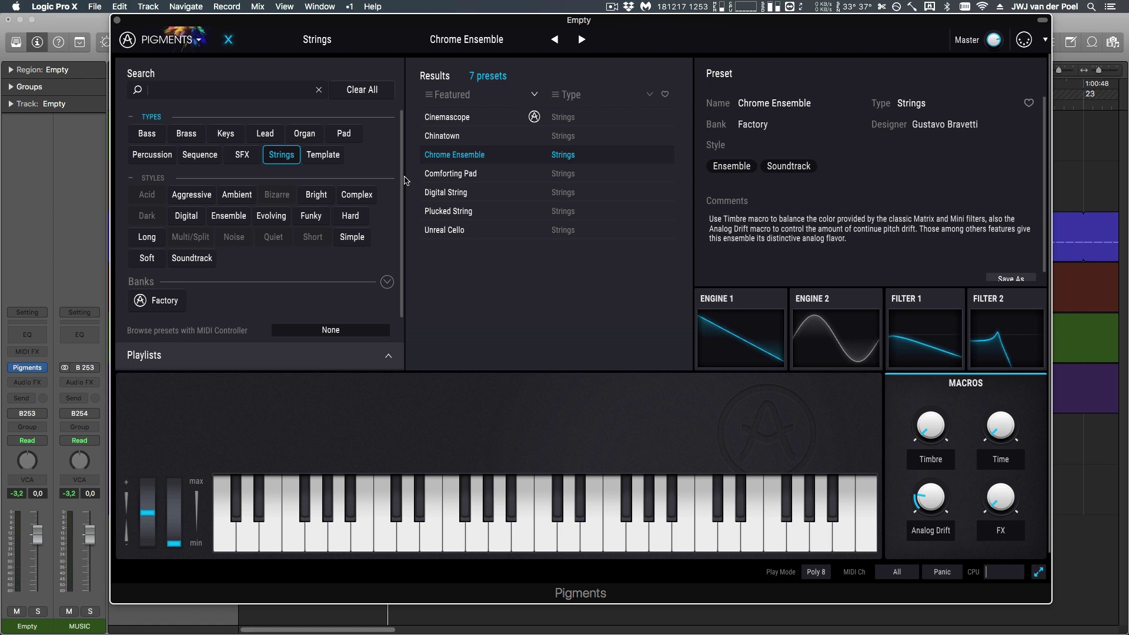
{"action": "left_click", "coordinate": [228, 39]}
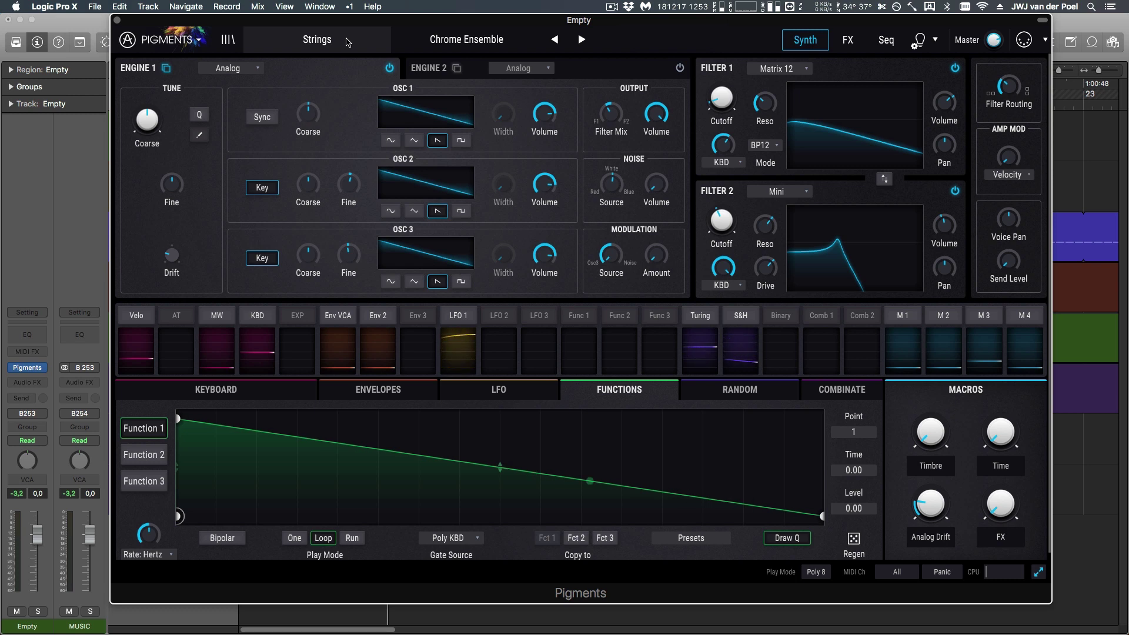
- Load the Default preset from the Template submenu of the preset category menu
{"action": "left_click", "coordinate": [305, 39]}
{"action": "mouse_move", "coordinate": [359, 296]}
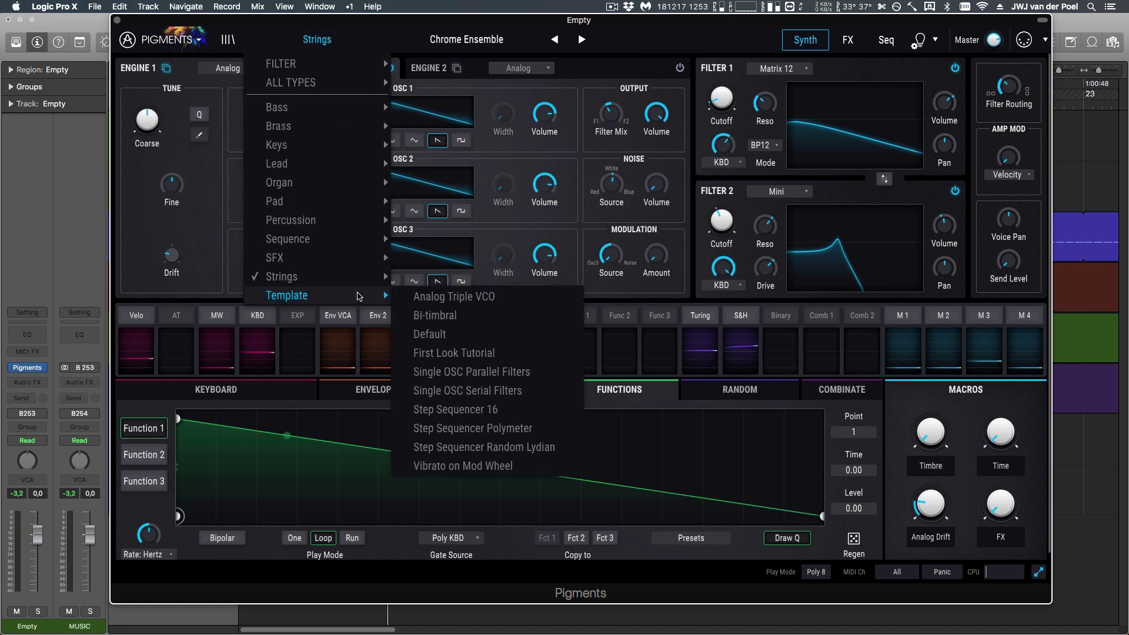
{"action": "left_click", "coordinate": [477, 333]}
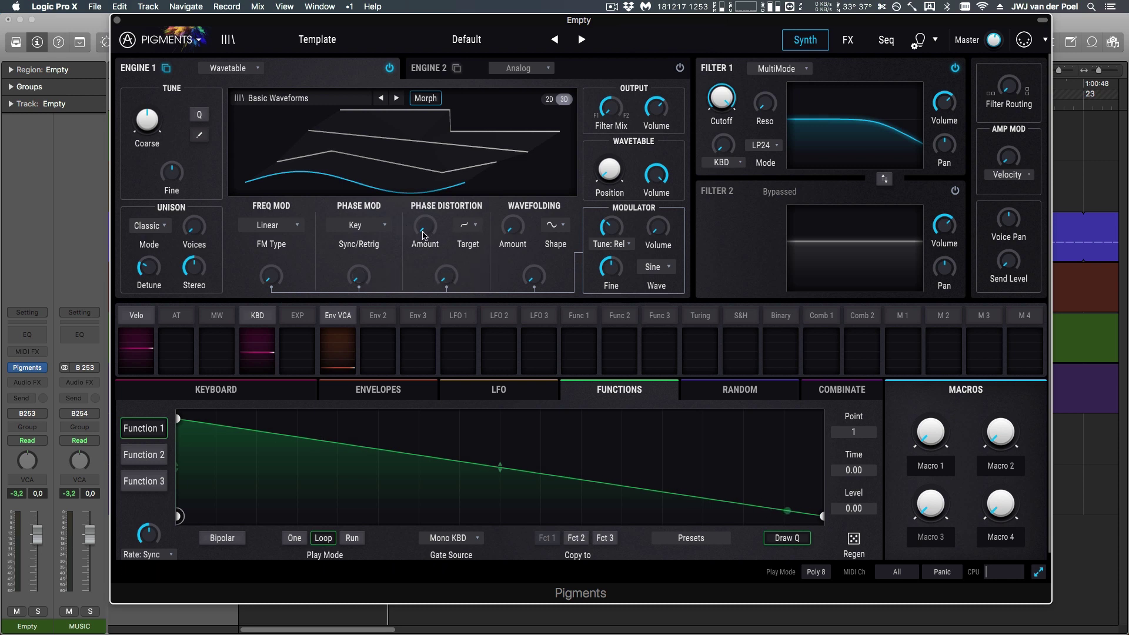
- Keep Skew as the phase distortion target and set modulation amounts: phase 0.120, distortion 0.136, wavefold 0.208
{"action": "left_click", "coordinate": [470, 226]}
{"action": "left_click", "coordinate": [509, 213]}
{"action": "mouse_move", "coordinate": [271, 277]}
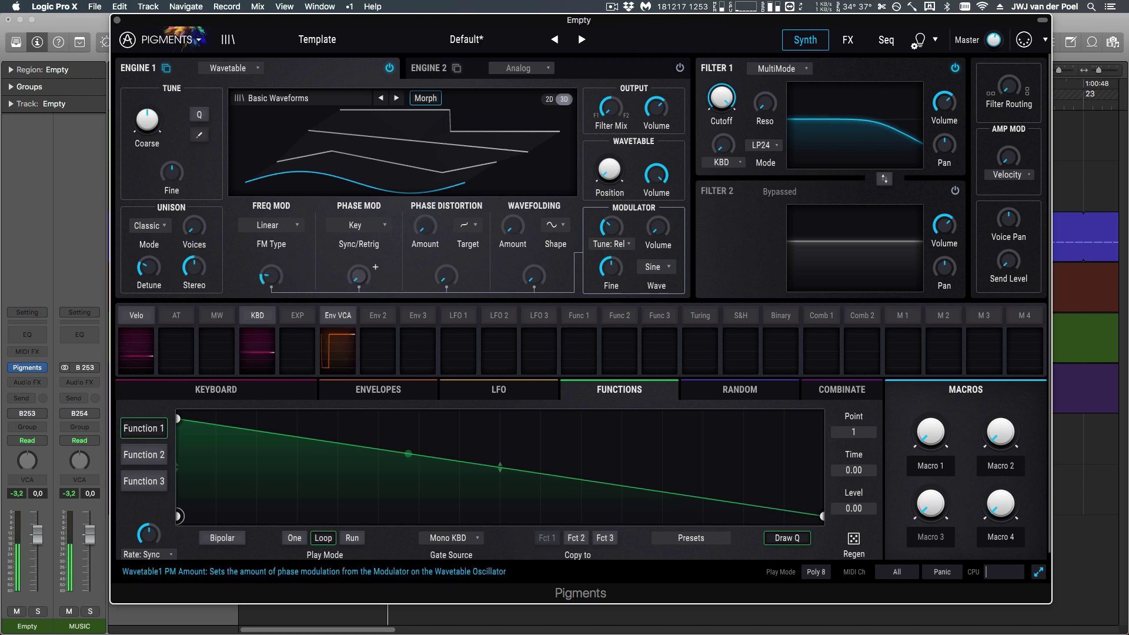
{"action": "left_click_drag", "start_coordinate": [358, 276], "coordinate": [358, 269]}
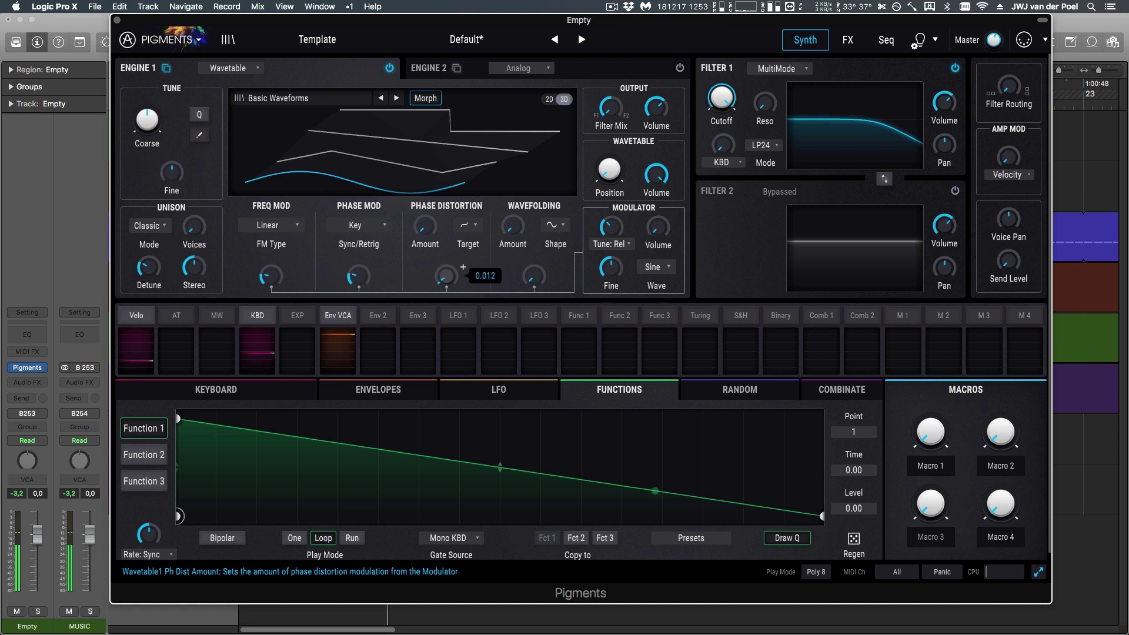
{"action": "left_click_drag", "start_coordinate": [446, 277], "coordinate": [447, 268]}
{"action": "left_click_drag", "start_coordinate": [534, 276], "coordinate": [532, 272]}
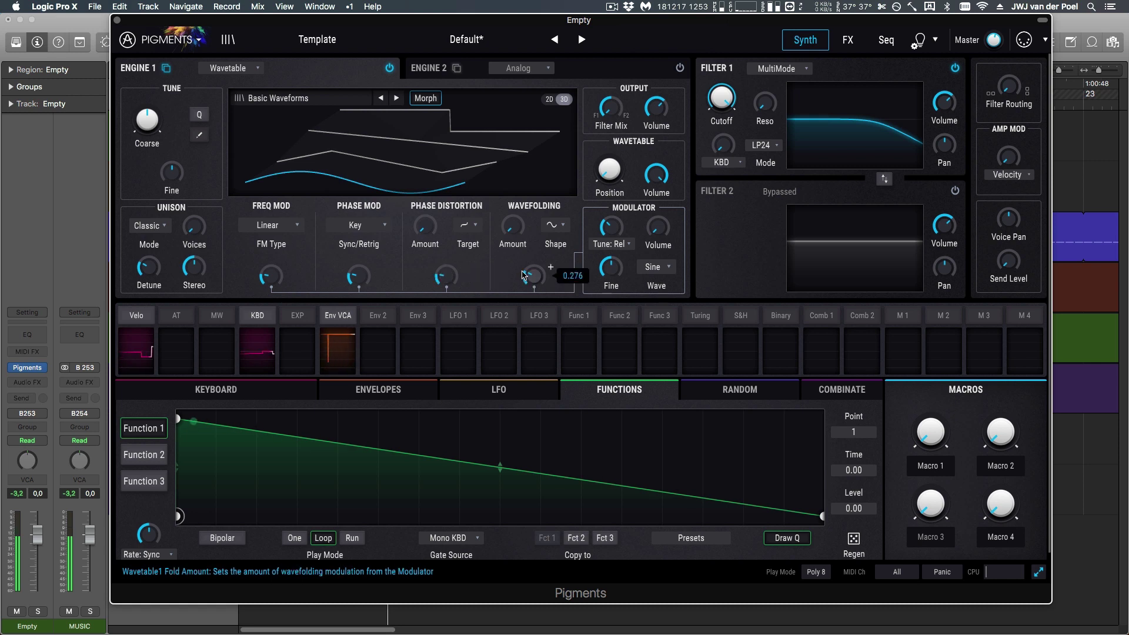
- Switch the modulator waveform to Triangle and raise its Coarse tuning
{"action": "left_click", "coordinate": [657, 270]}
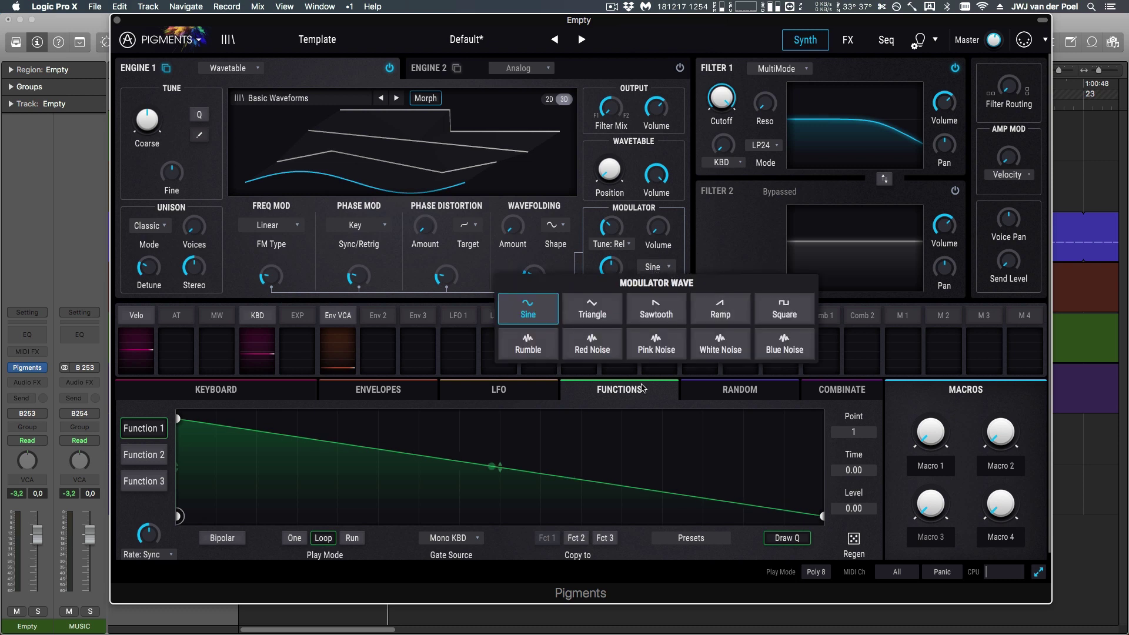
{"action": "left_click", "coordinate": [654, 307]}
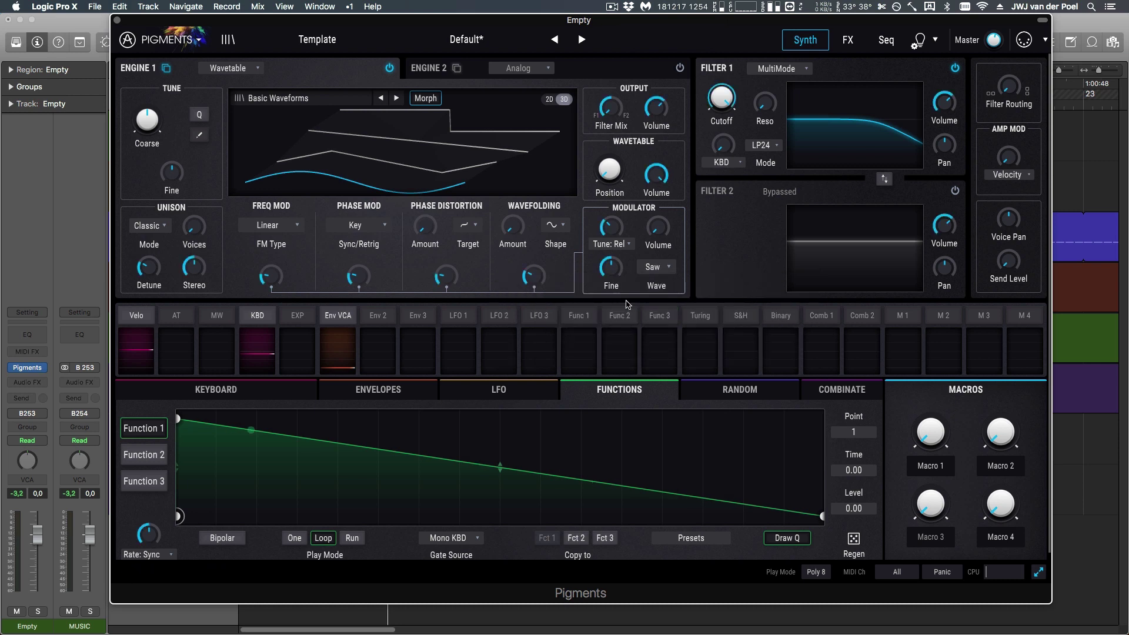
{"action": "left_click", "coordinate": [656, 267]}
{"action": "left_click", "coordinate": [591, 307]}
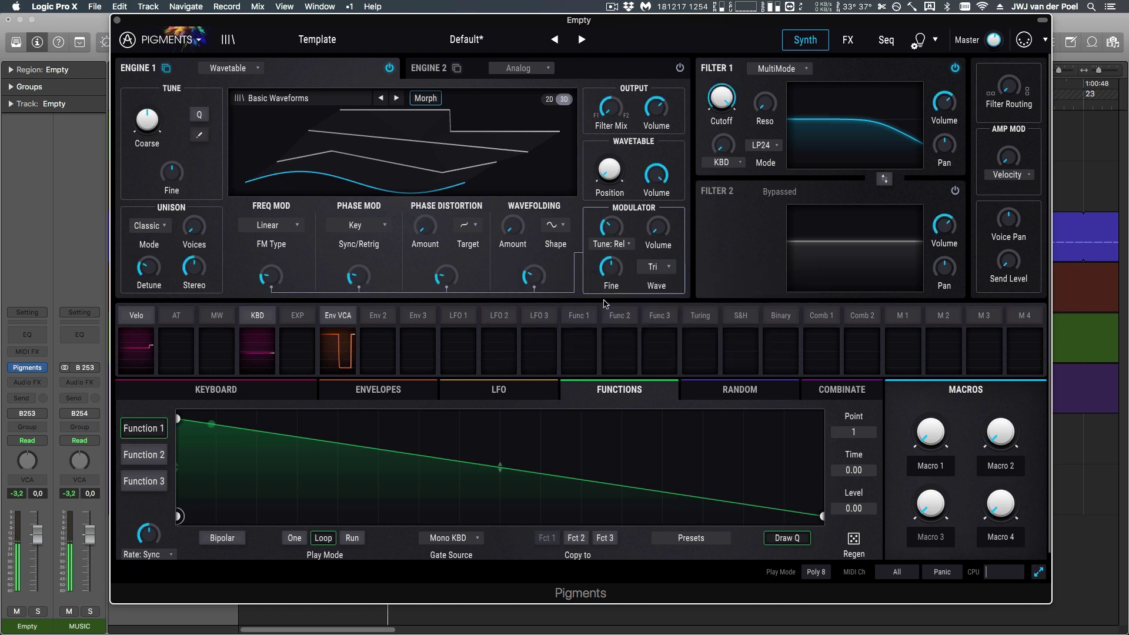
{"action": "mouse_move", "coordinate": [629, 219]}
{"action": "scroll", "coordinate": [629, 219], "scroll_direction": "up", "scroll_amount": 5}
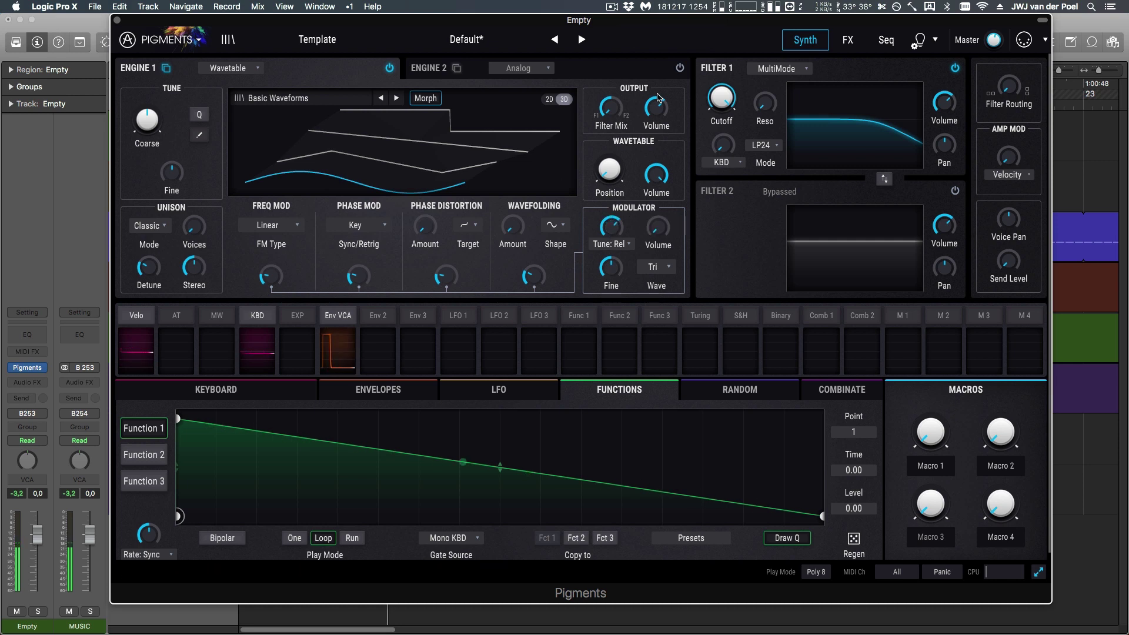
{"action": "mouse_move", "coordinate": [608, 160]}
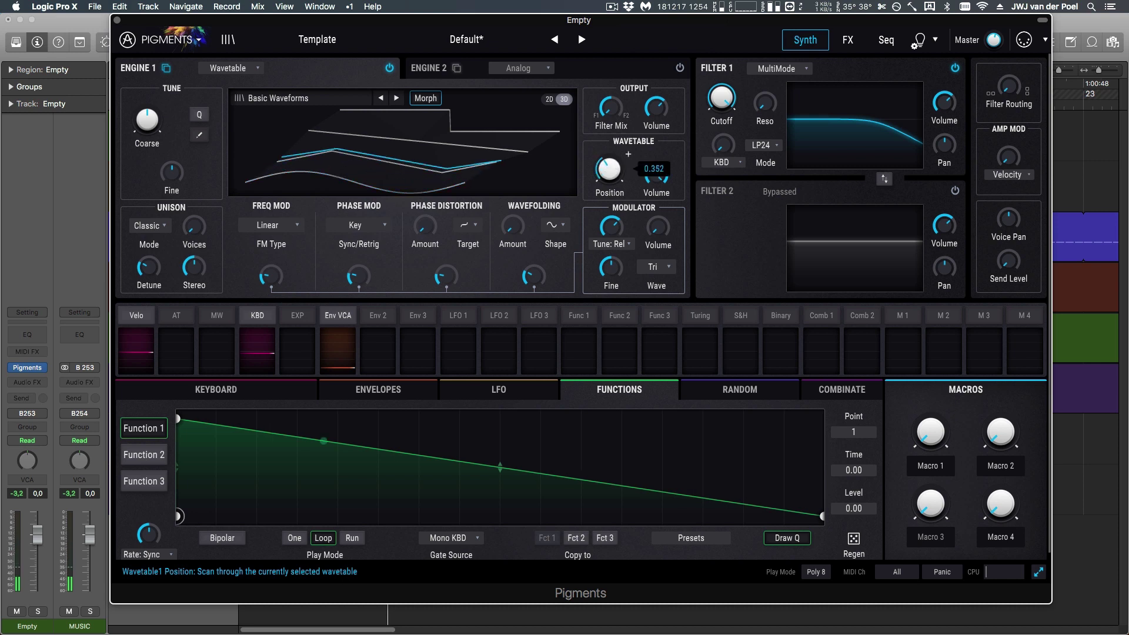
{"action": "left_click_drag", "start_coordinate": [609, 169], "coordinate": [619, 199]}
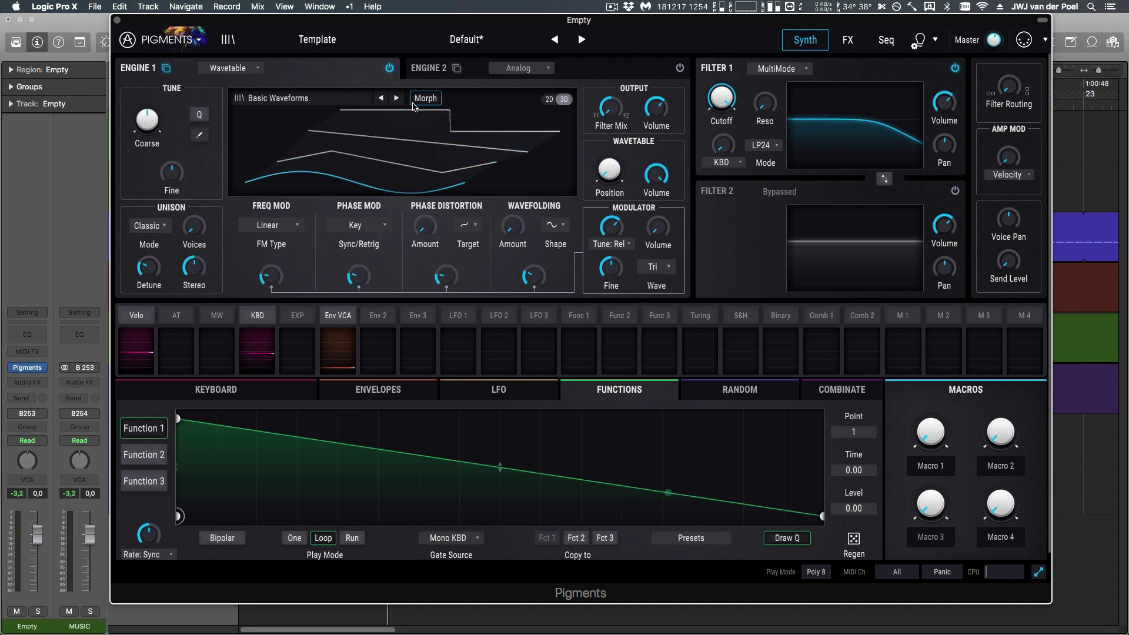
{"action": "mouse_move", "coordinate": [605, 173]}
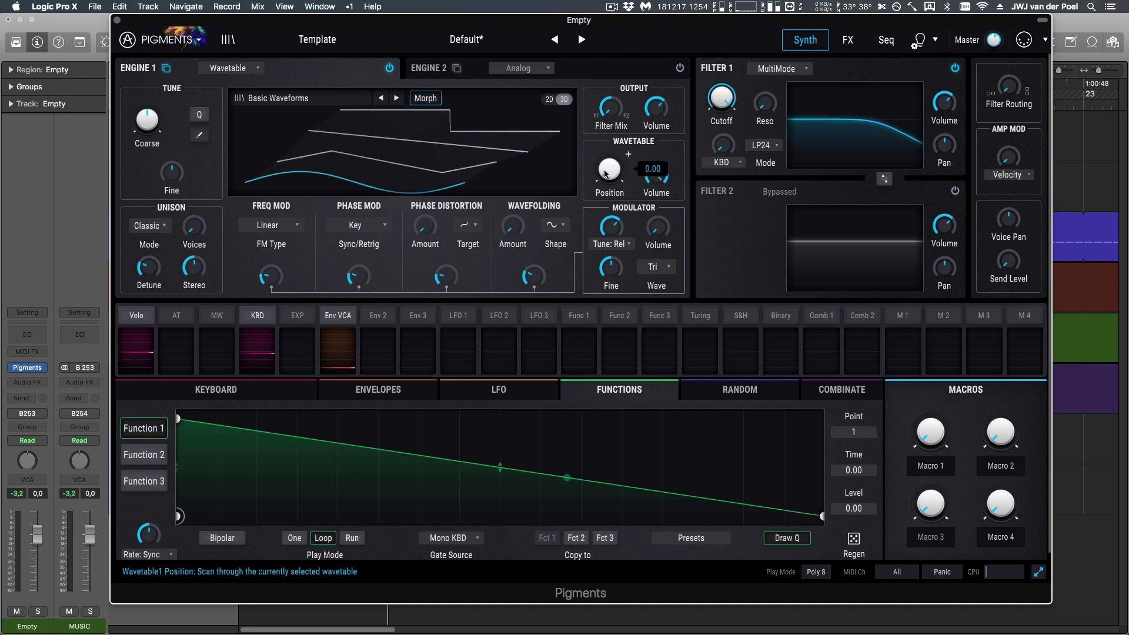
{"action": "mouse_move", "coordinate": [605, 174]}
{"action": "left_mouse_down"}
{"action": "mouse_move", "coordinate": [606, 147]}
{"action": "mouse_move", "coordinate": [605, 175]}
{"action": "left_mouse_up"}
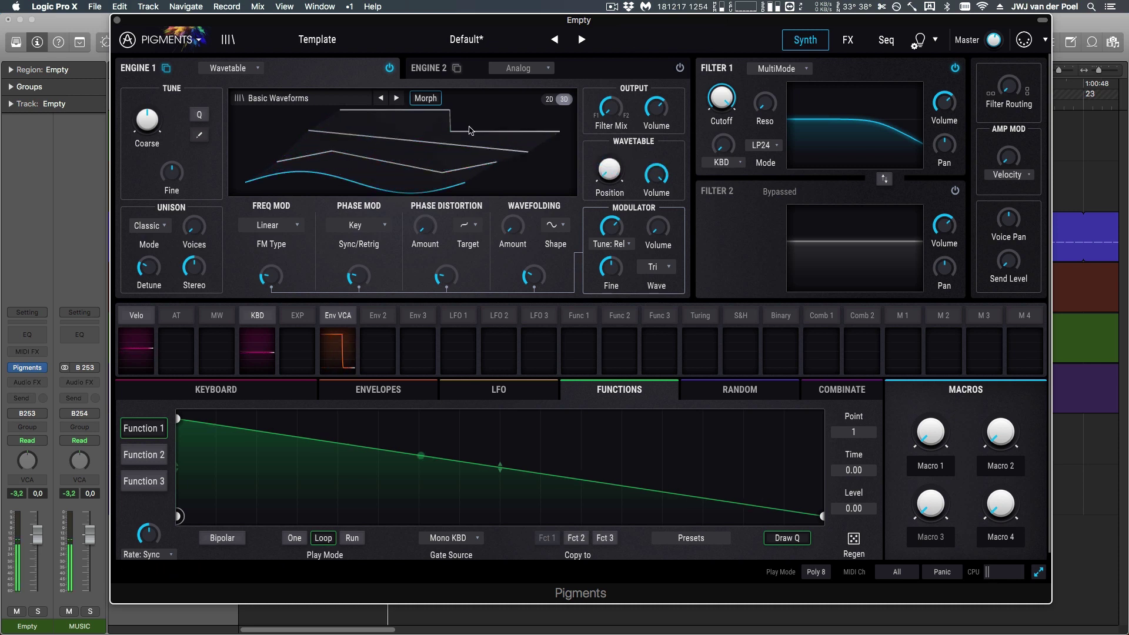
{"action": "mouse_move", "coordinate": [605, 176]}
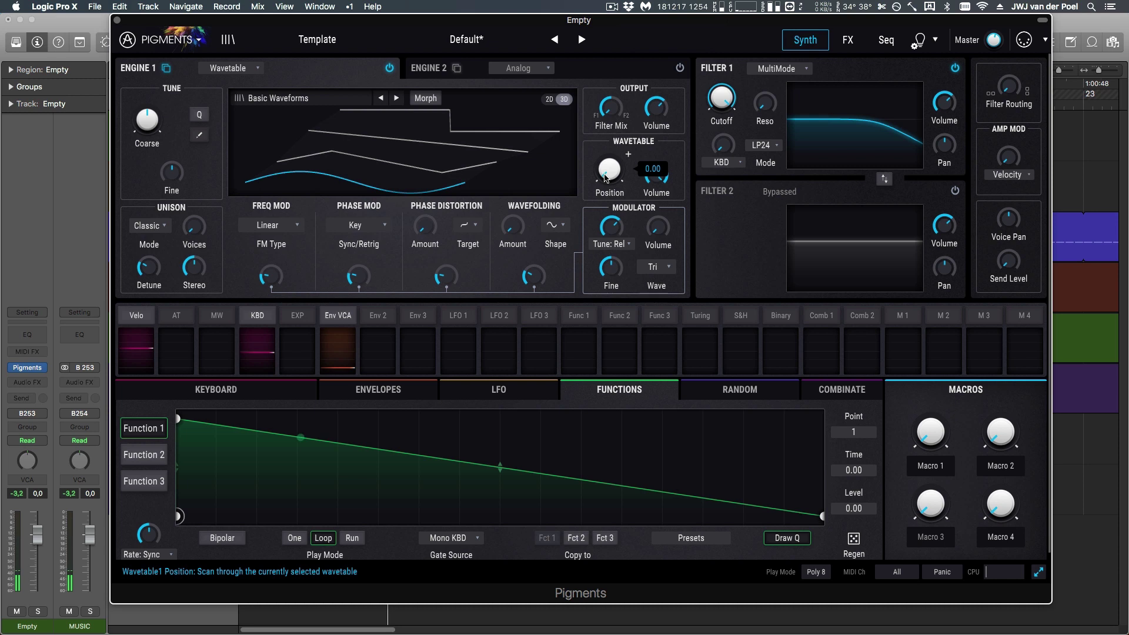
{"action": "mouse_move", "coordinate": [606, 178]}
{"action": "left_mouse_down"}
{"action": "mouse_move", "coordinate": [606, 164]}
{"action": "mouse_move", "coordinate": [606, 179]}
{"action": "left_mouse_up"}
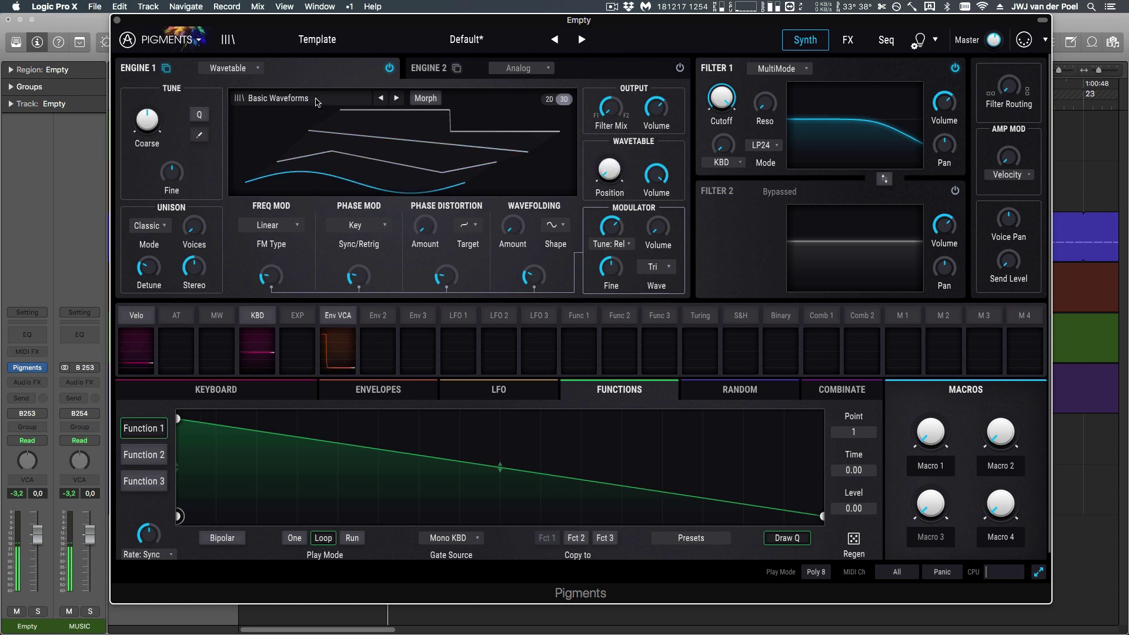
- Pick Additive int 4 from the wavetable list after briefly trying Additive int 1
{"action": "left_click", "coordinate": [318, 101]}
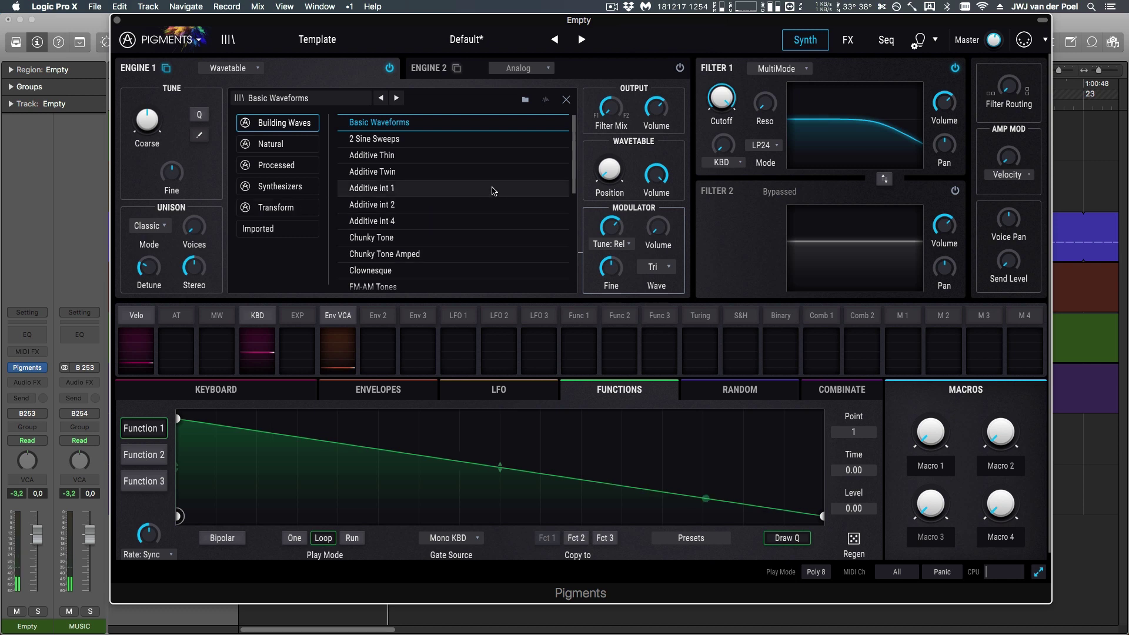
{"action": "left_click", "coordinate": [432, 191]}
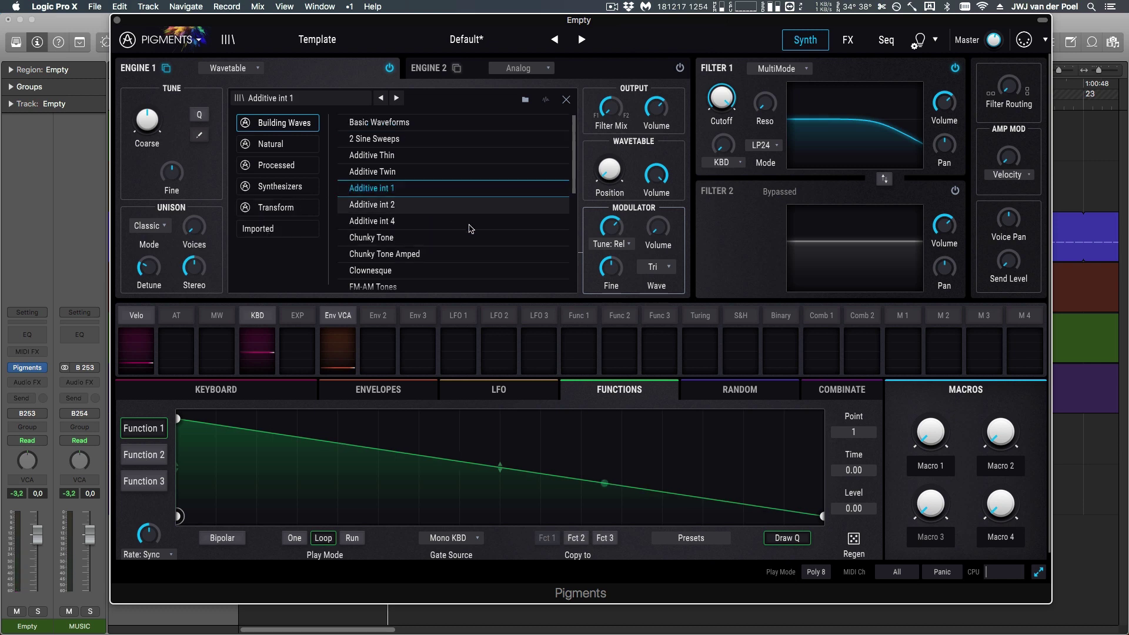
{"action": "left_click", "coordinate": [432, 221]}
{"action": "left_click", "coordinate": [566, 102]}
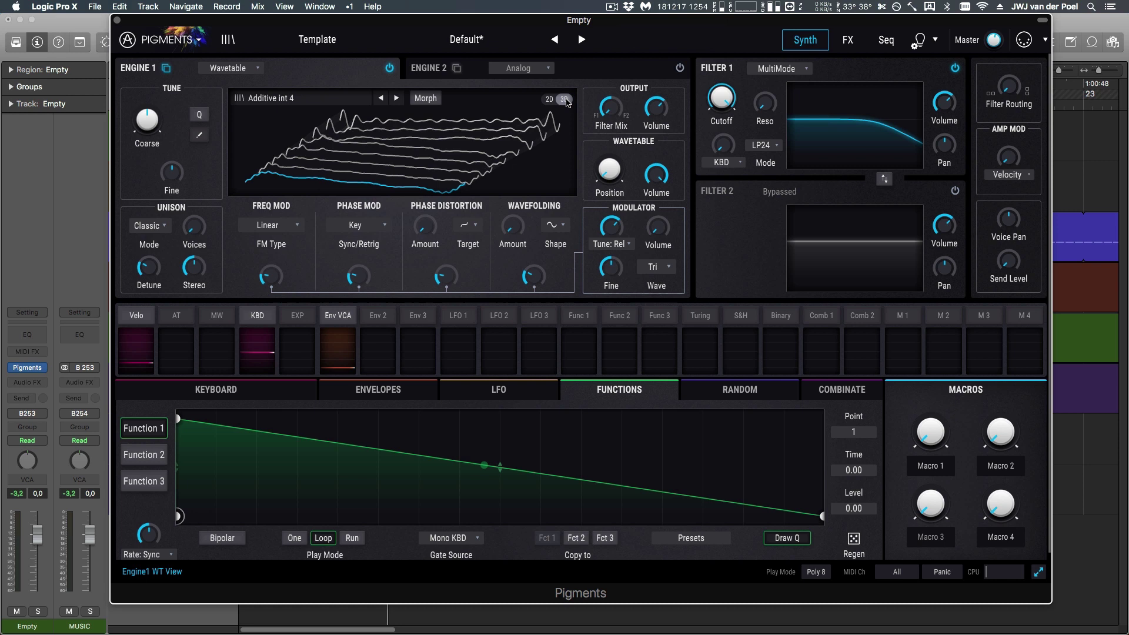
- Route Env 2 to Engine 1's wavetable Position with a 0.54 amount and exit assign mode
{"action": "left_click", "coordinate": [625, 155]}
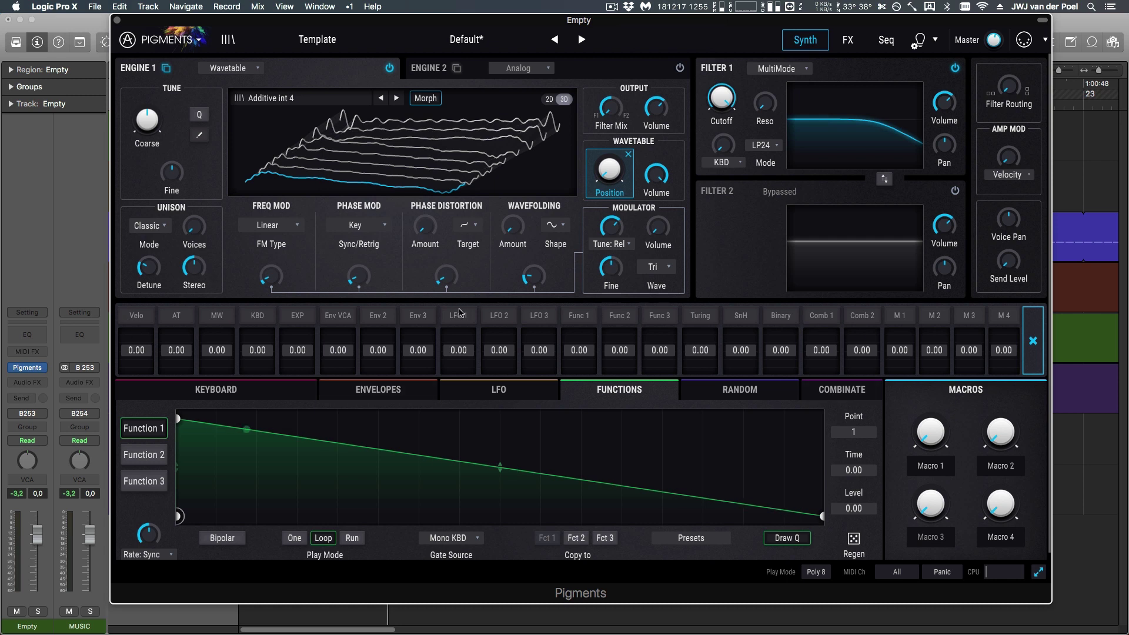
{"action": "left_click_drag", "start_coordinate": [392, 349], "coordinate": [392, 347]}
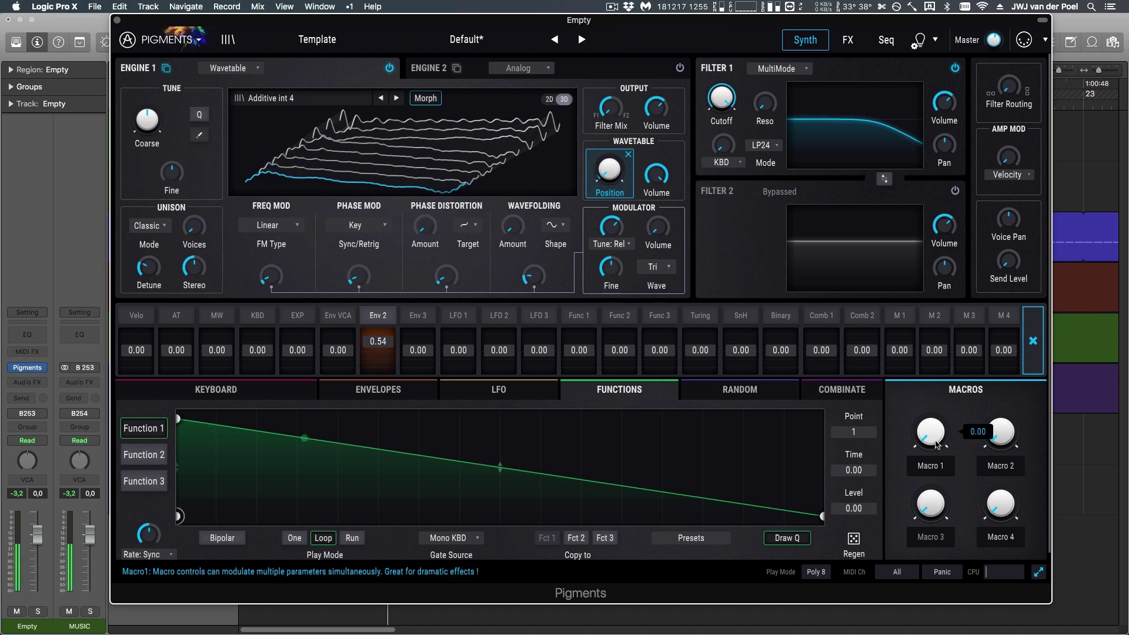
{"action": "mouse_move", "coordinate": [628, 166]}
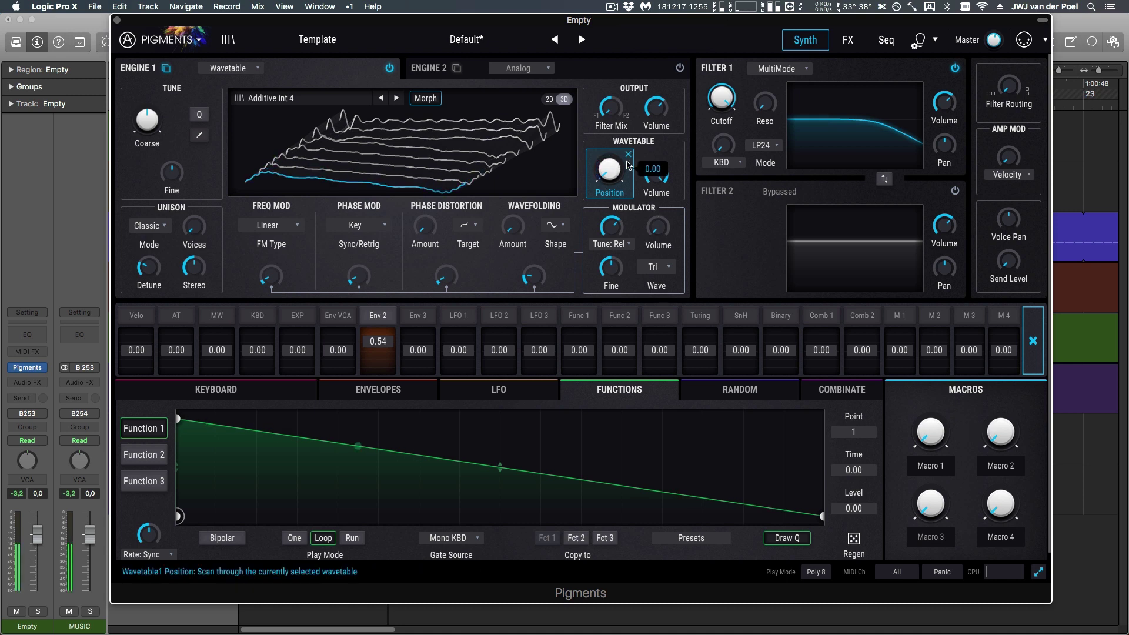
{"action": "left_click", "coordinate": [1030, 344]}
- Shorten Env 2's decay and remove its existing routing to wavetable position
{"action": "left_click", "coordinate": [397, 389]}
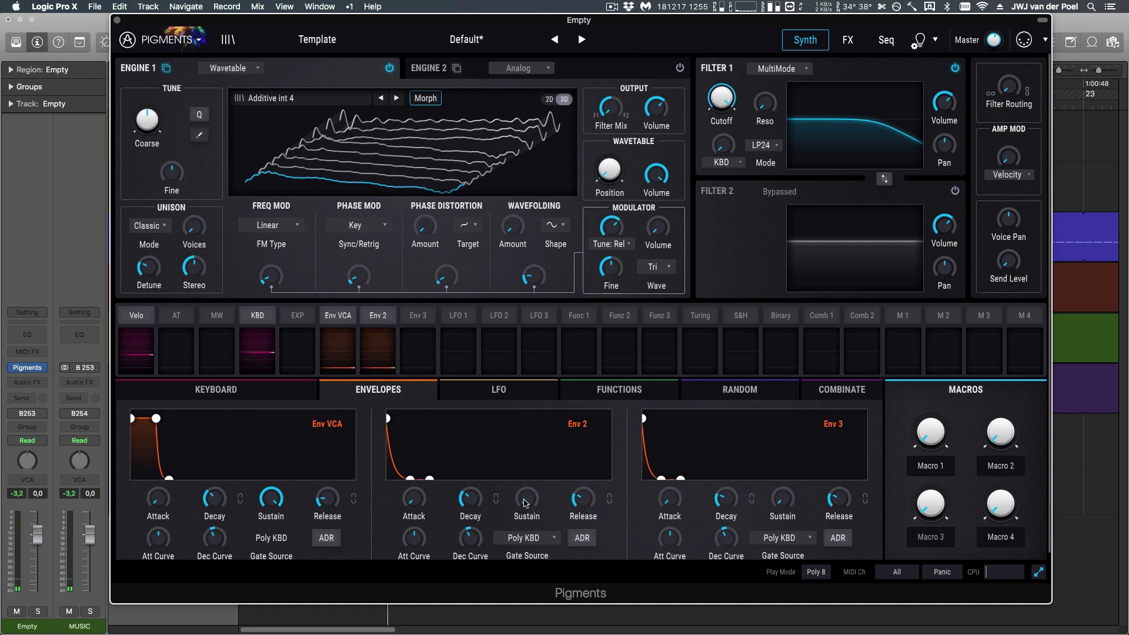
{"action": "mouse_move", "coordinate": [485, 489]}
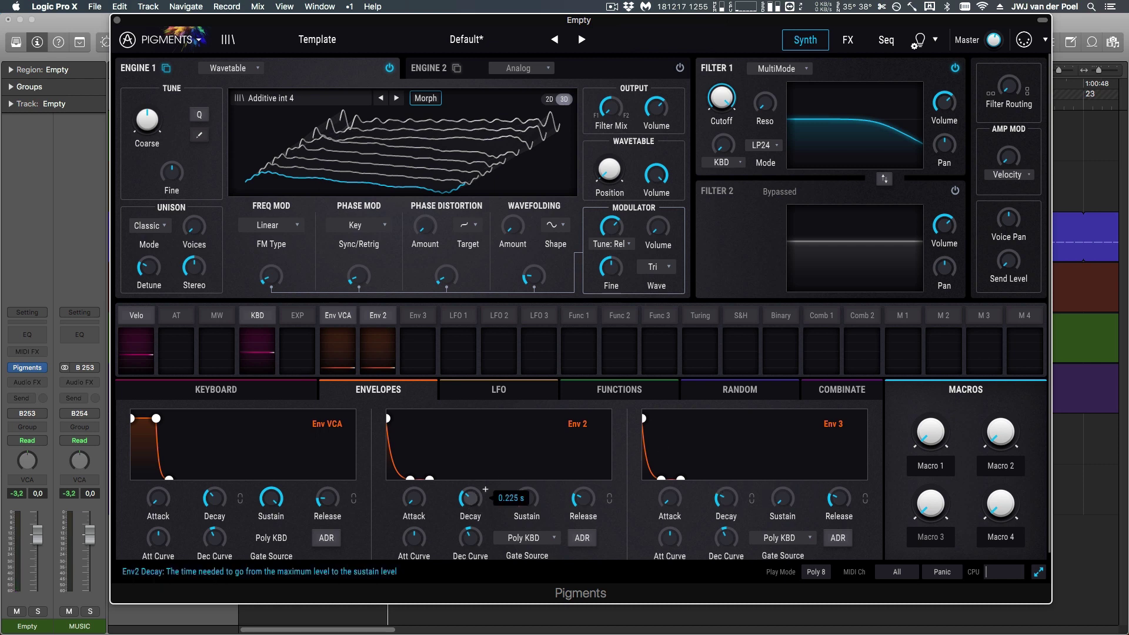
{"action": "scroll", "coordinate": [485, 489], "scroll_direction": "down", "scroll_amount": 10}
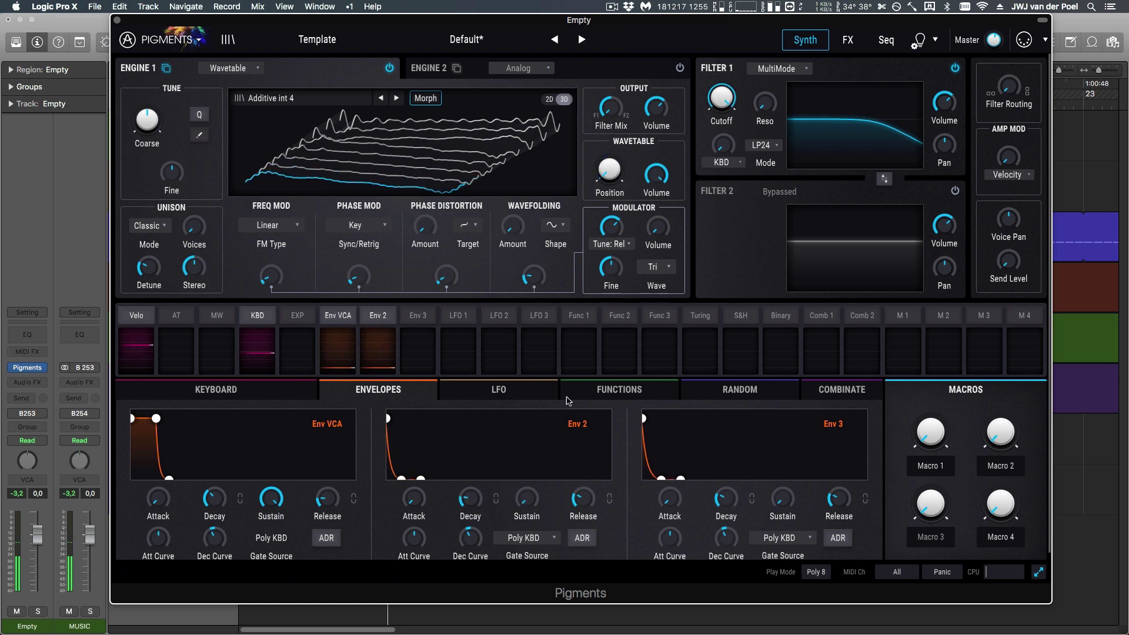
{"action": "left_click", "coordinate": [379, 315]}
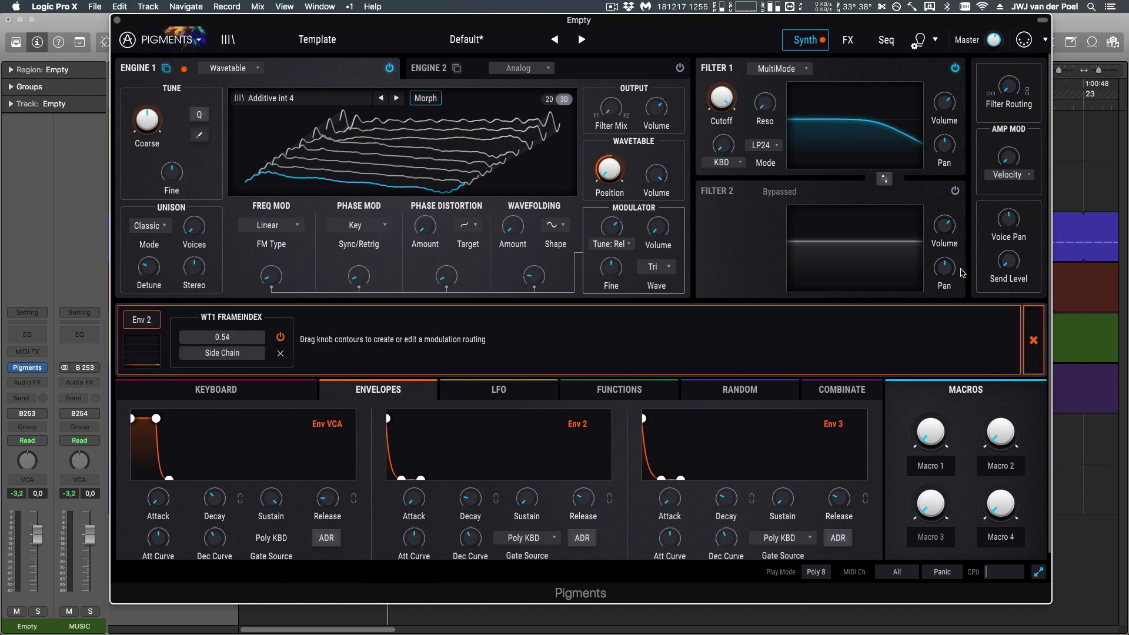
{"action": "left_click", "coordinate": [280, 355]}
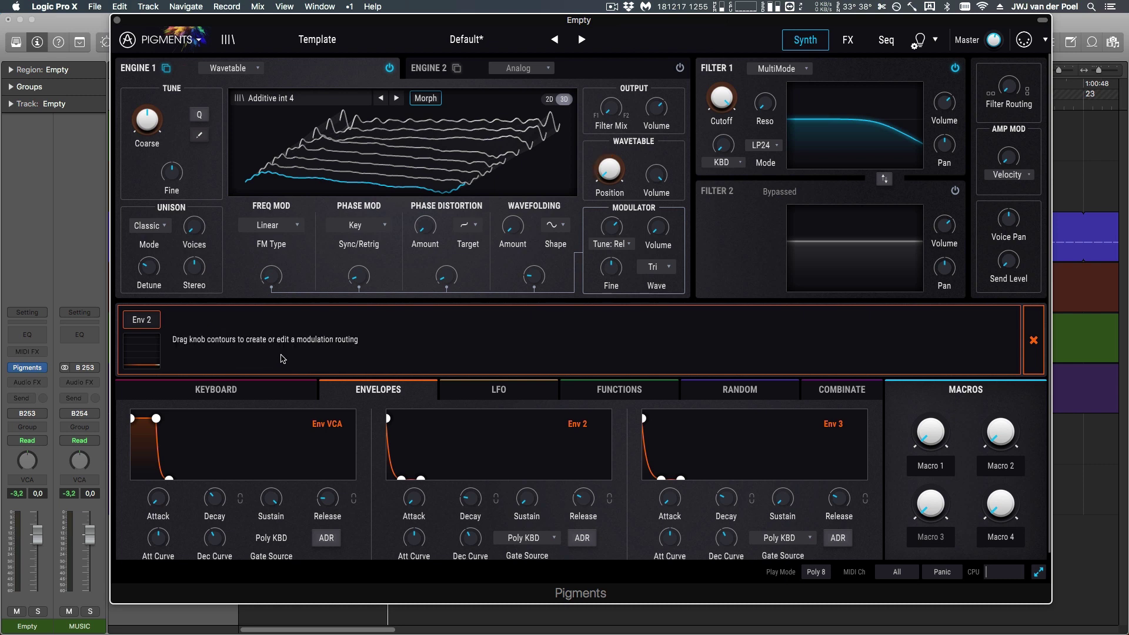
{"action": "left_click", "coordinate": [1041, 339]}
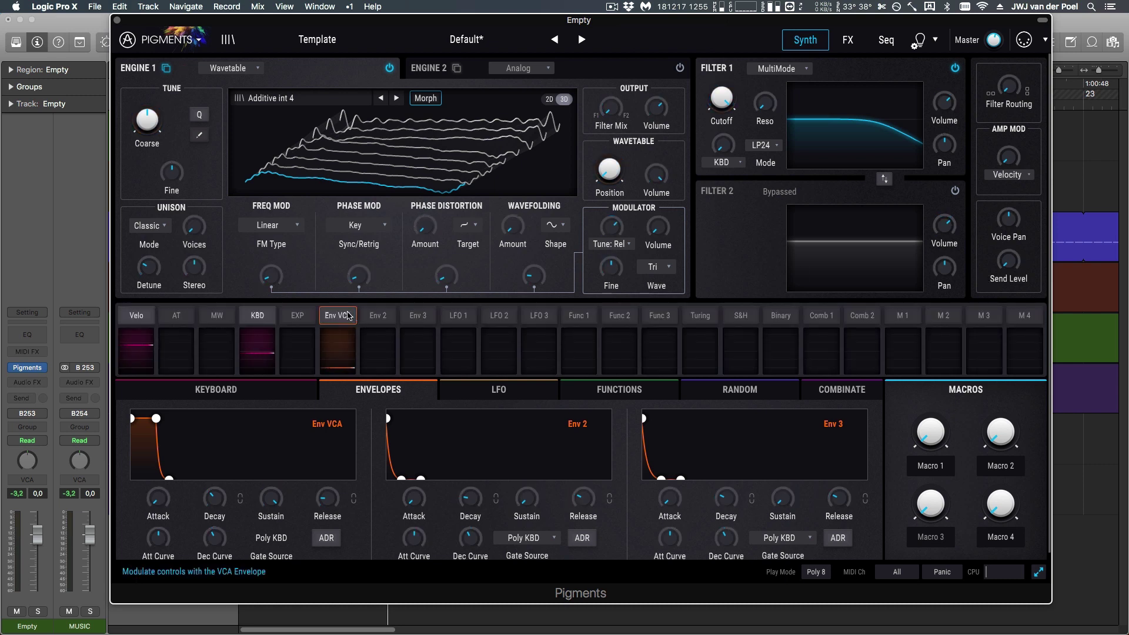
- Route Env 2 to phase distortion by 0.17 and wavetable position by 0.56
{"action": "left_click", "coordinate": [383, 320]}
{"action": "mouse_move", "coordinate": [597, 164]}
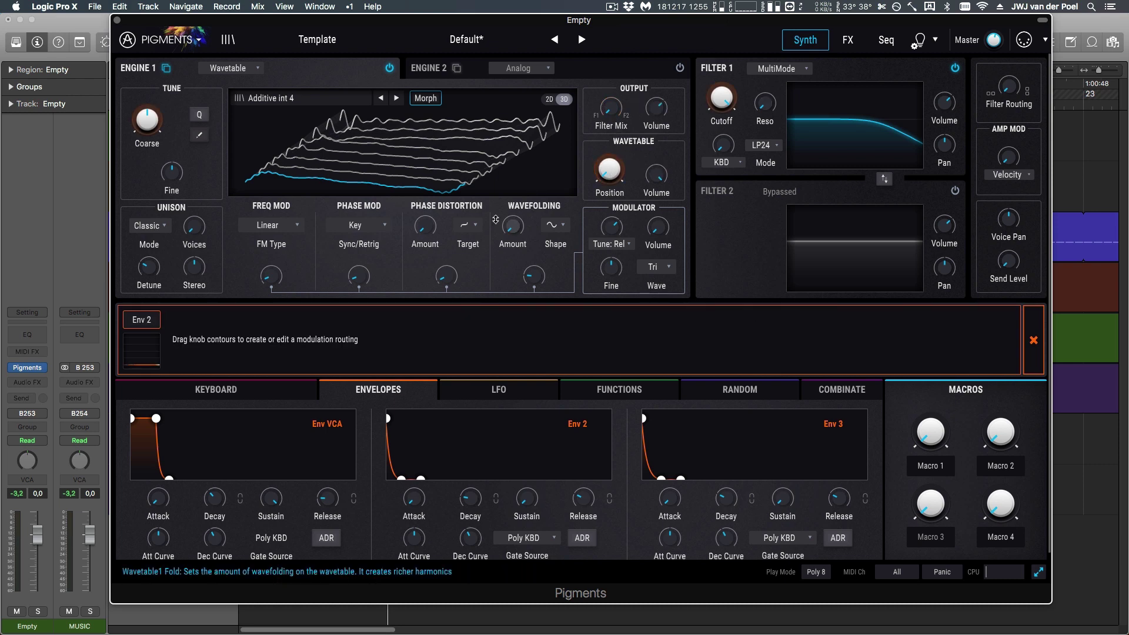
{"action": "mouse_move", "coordinate": [419, 219]}
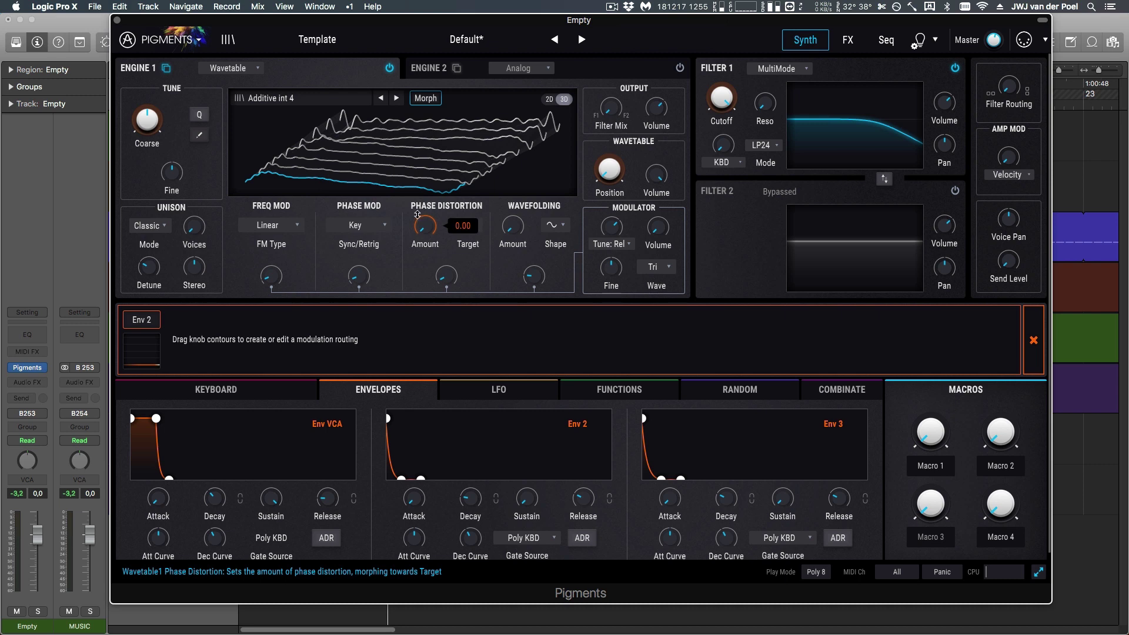
{"action": "left_click_drag", "start_coordinate": [420, 219], "coordinate": [419, 209]}
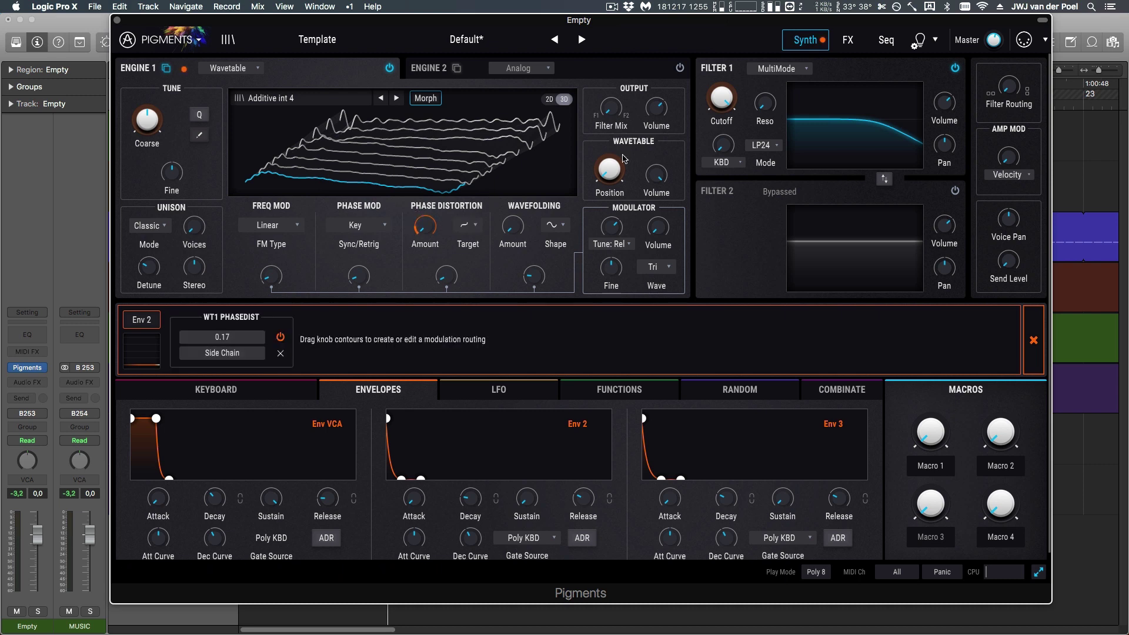
{"action": "mouse_move", "coordinate": [595, 168]}
{"action": "left_click_drag", "start_coordinate": [596, 168], "coordinate": [596, 144]}
- Load the Basic Waveforms wavetable into Engine 1 and lengthen Env 2's decay to 2.10 s
{"action": "left_click", "coordinate": [305, 98]}
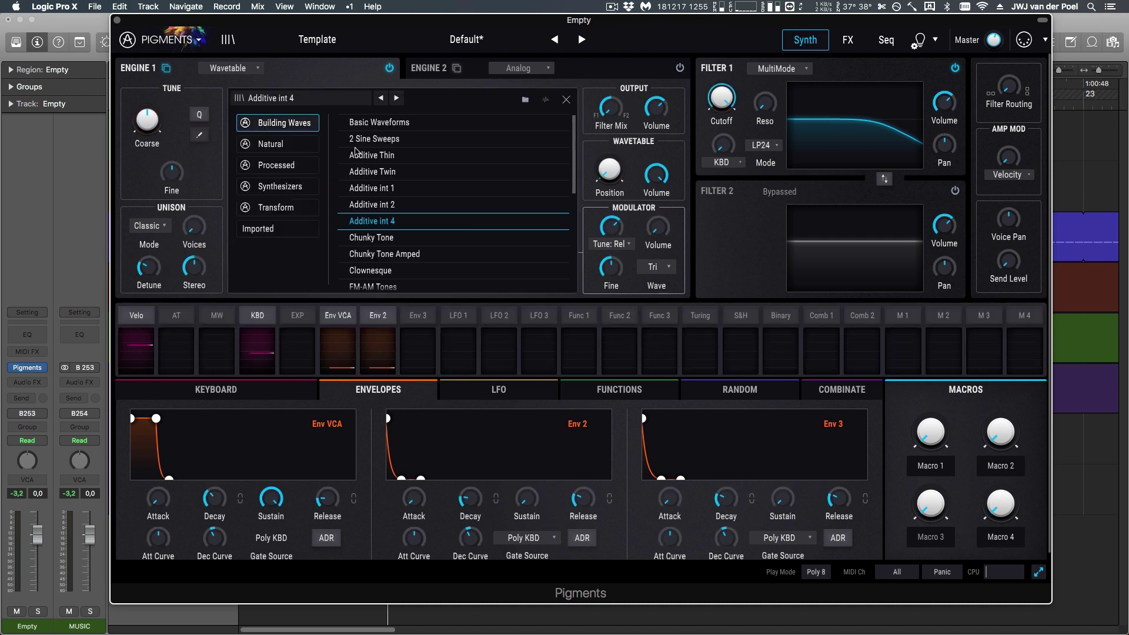
{"action": "left_click", "coordinate": [414, 121]}
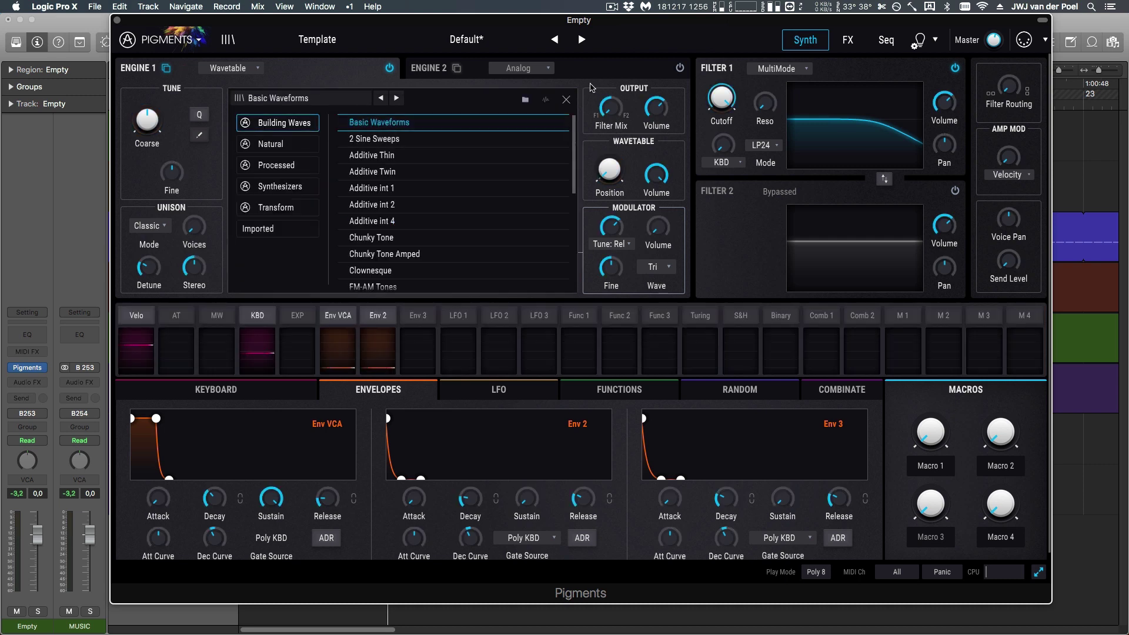
{"action": "left_click", "coordinate": [566, 99]}
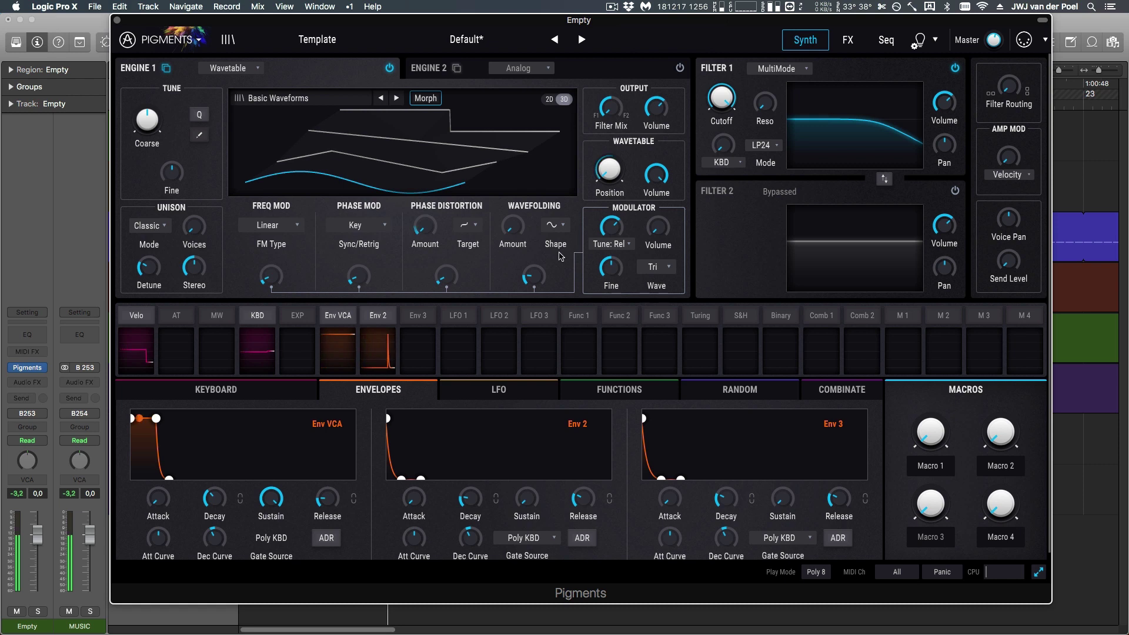
{"action": "left_click_drag", "start_coordinate": [469, 498], "coordinate": [485, 489]}
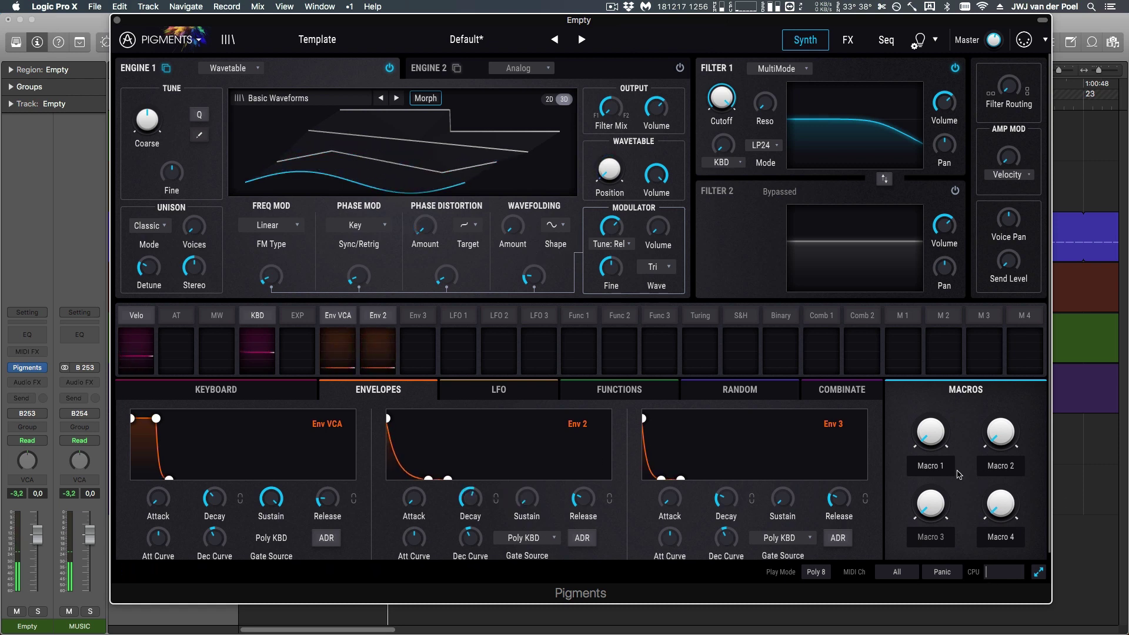
- Route Macro 2 to Env 2's decay by 0.44, rename it Speed, and set it to zero
{"action": "left_click", "coordinate": [931, 318]}
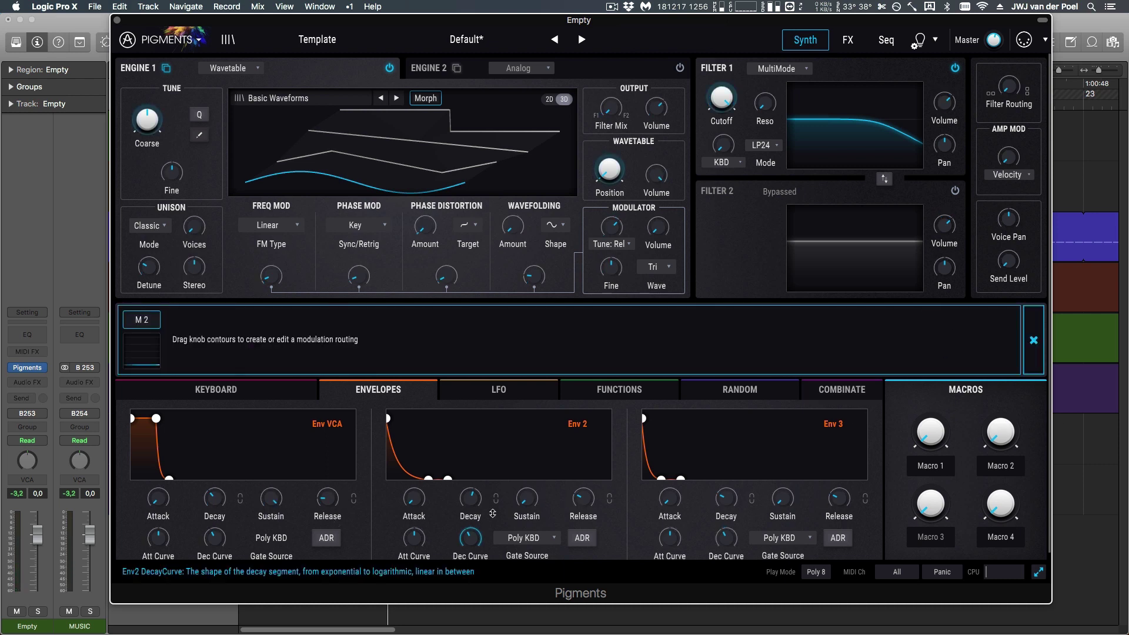
{"action": "left_click_drag", "start_coordinate": [468, 486], "coordinate": [470, 510]}
{"action": "double_click", "coordinate": [997, 467]}
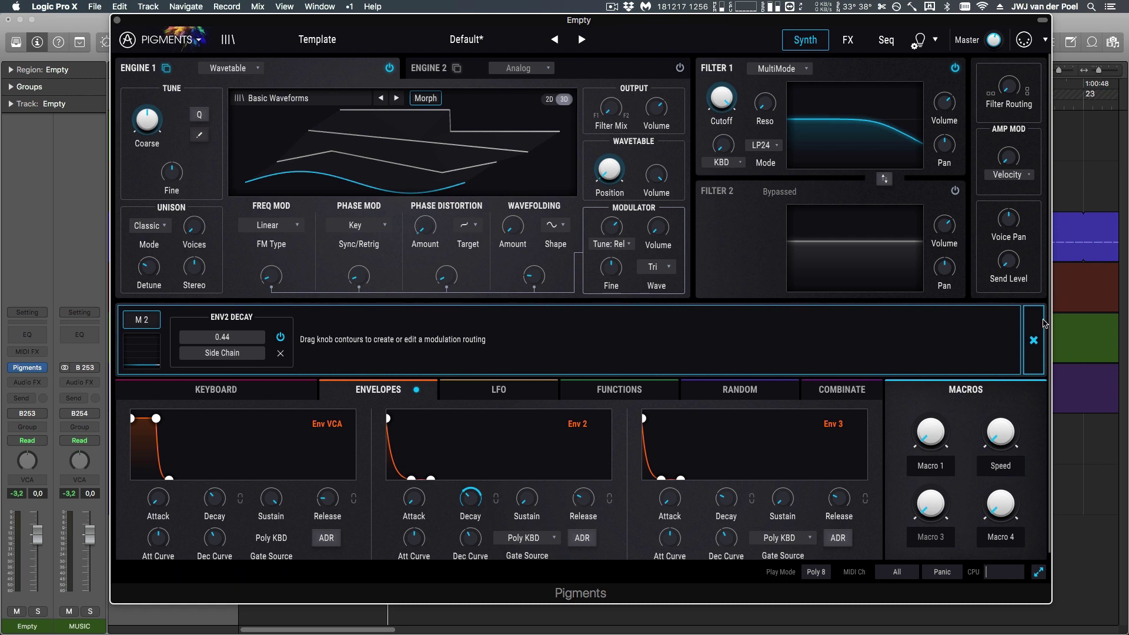
{"action": "left_click", "coordinate": [1033, 340]}
{"action": "mouse_move", "coordinate": [1013, 453]}
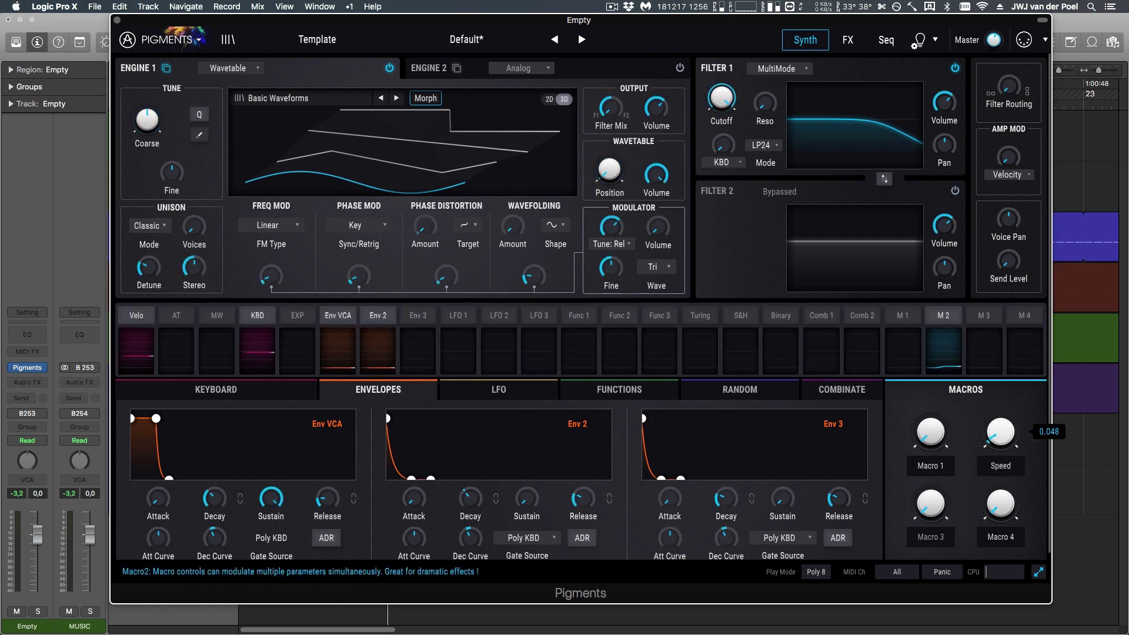
{"action": "mouse_move", "coordinate": [1000, 432]}
{"action": "left_mouse_down"}
{"action": "mouse_move", "coordinate": [1000, 471]}
{"action": "mouse_move", "coordinate": [1000, 437]}
{"action": "left_mouse_up"}
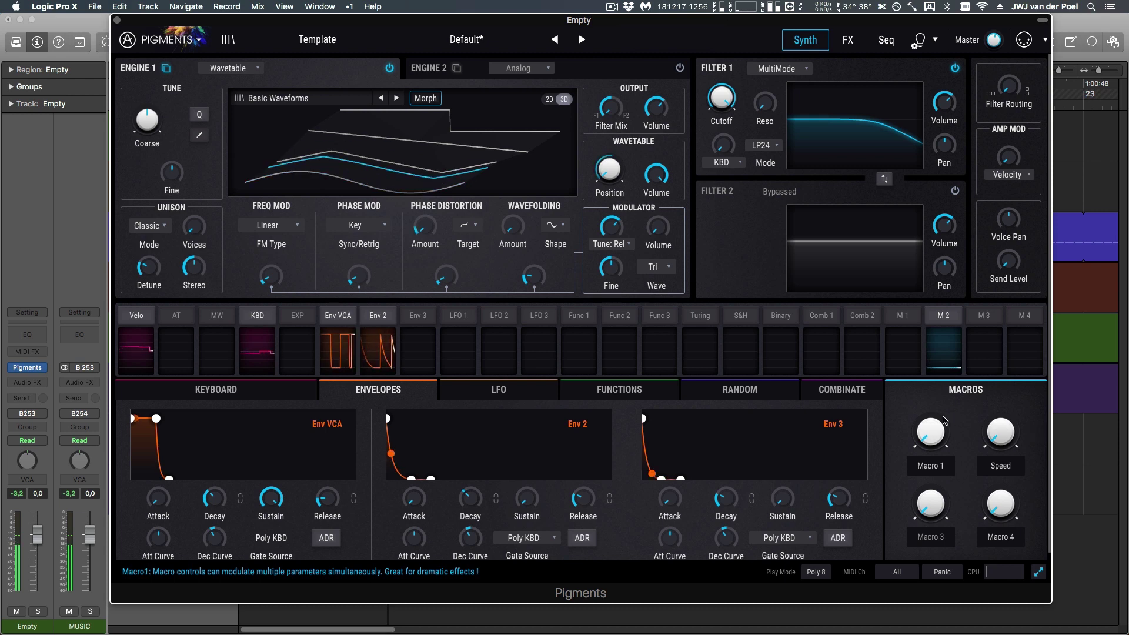
- Route LFO 2 to Engine 1's fine tuning with a 0.04 amount
{"action": "left_click", "coordinate": [527, 391]}
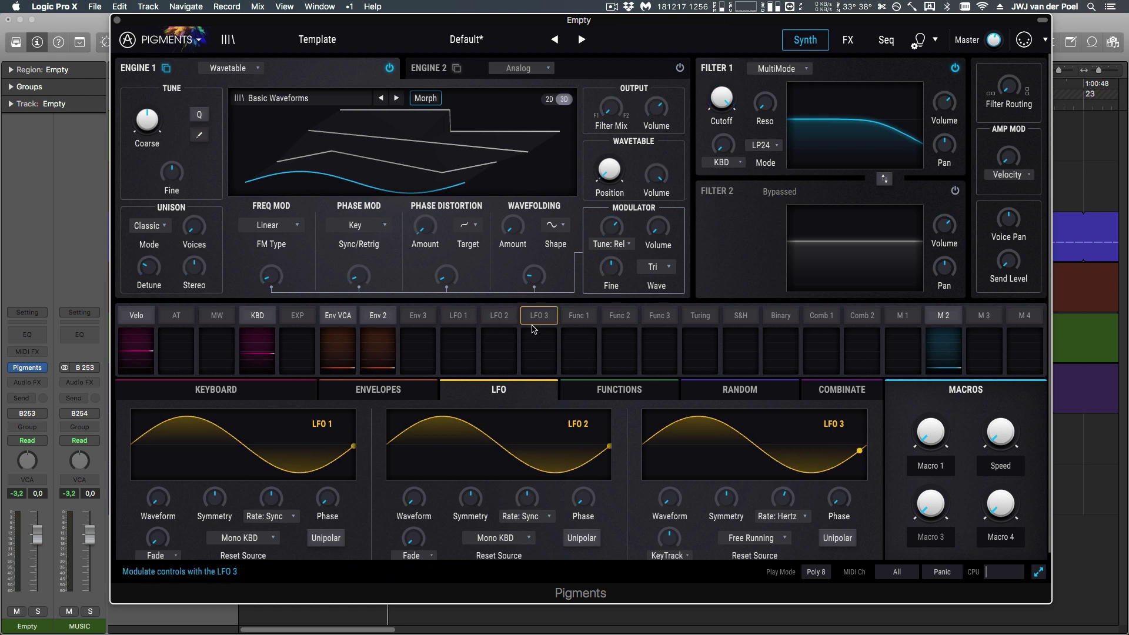
{"action": "left_click", "coordinate": [503, 319]}
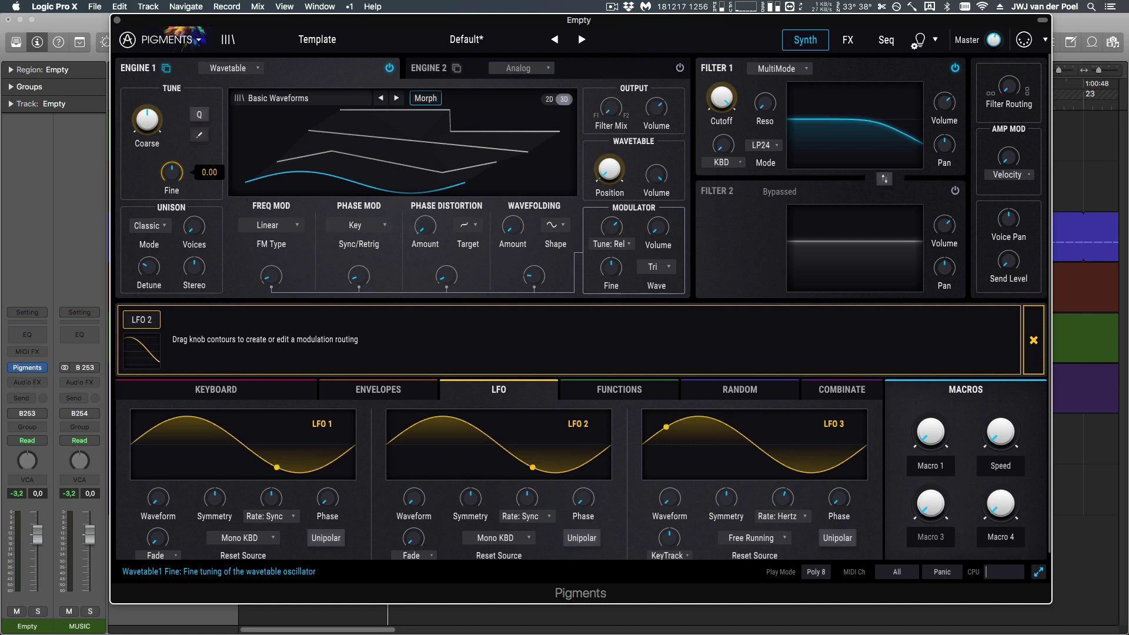
{"action": "left_click_drag", "start_coordinate": [171, 172], "coordinate": [172, 169]}
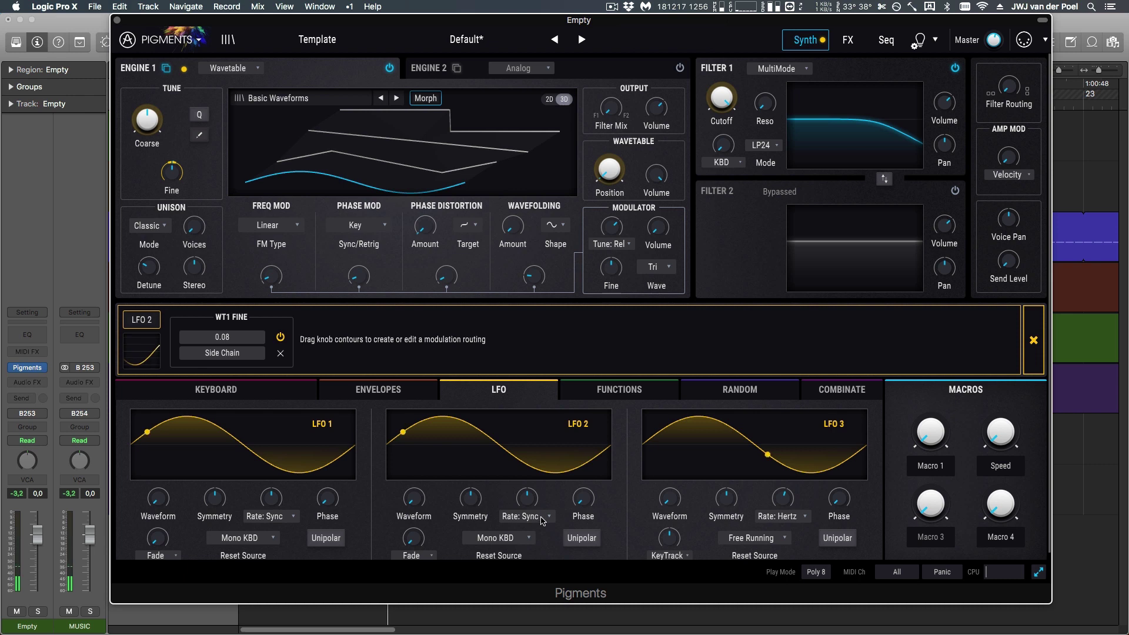
- Set LFO 2's rate type to Hertz and lower its rate to about 2.32 Hz
{"action": "left_click", "coordinate": [537, 517]}
{"action": "left_click", "coordinate": [429, 495]}
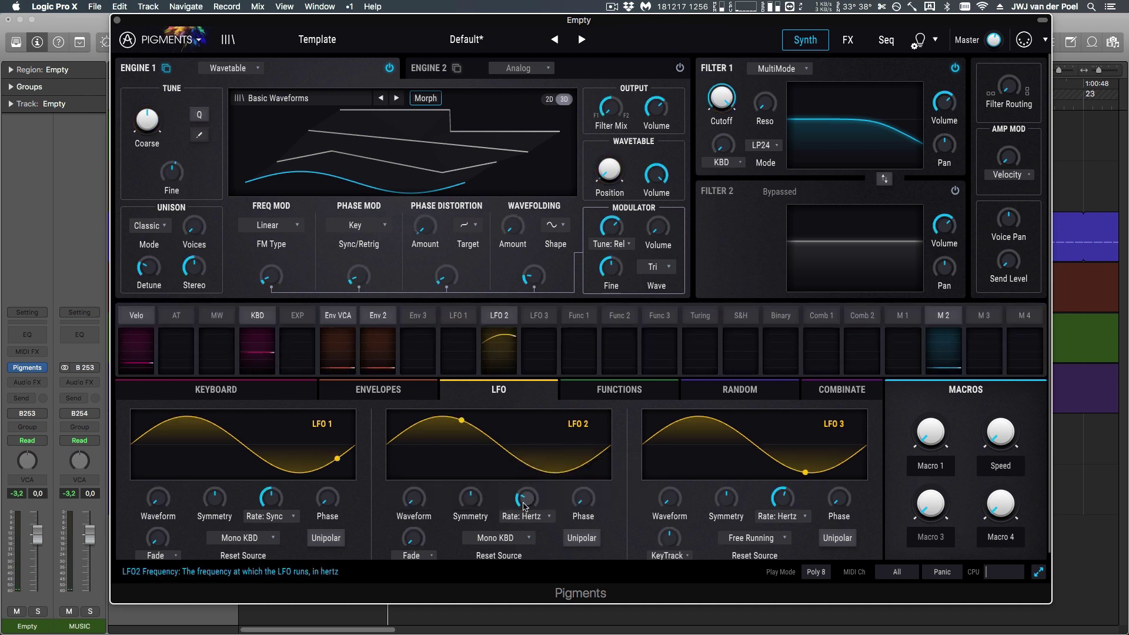
{"action": "scroll", "coordinate": [551, 489], "scroll_direction": "up", "scroll_amount": 5}
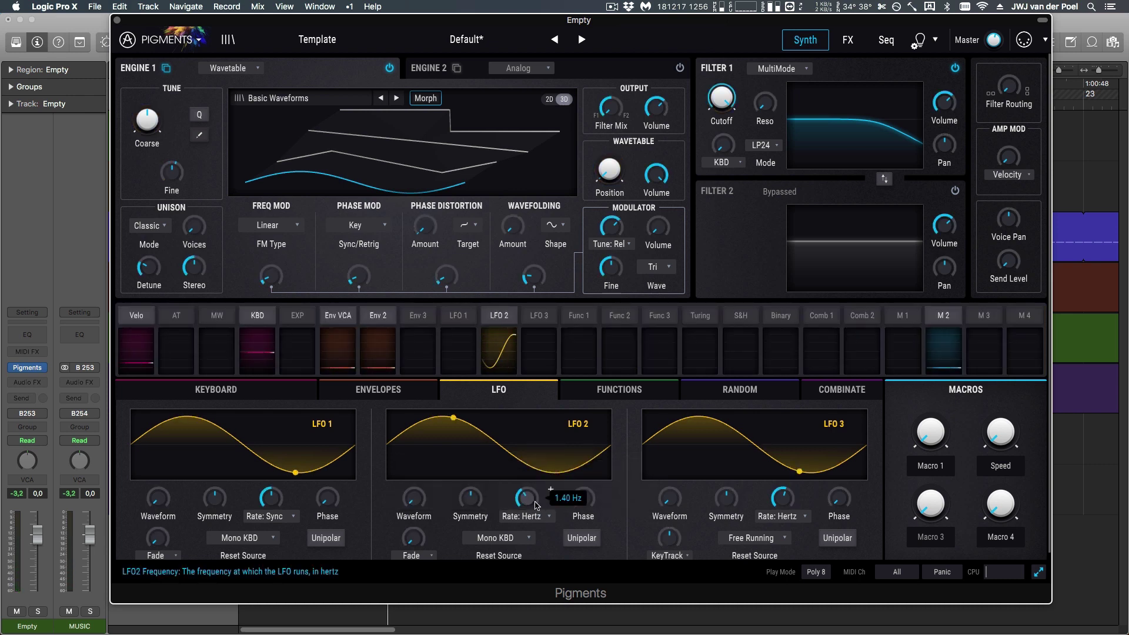
{"action": "scroll", "coordinate": [550, 489], "scroll_direction": "up", "scroll_amount": 15}
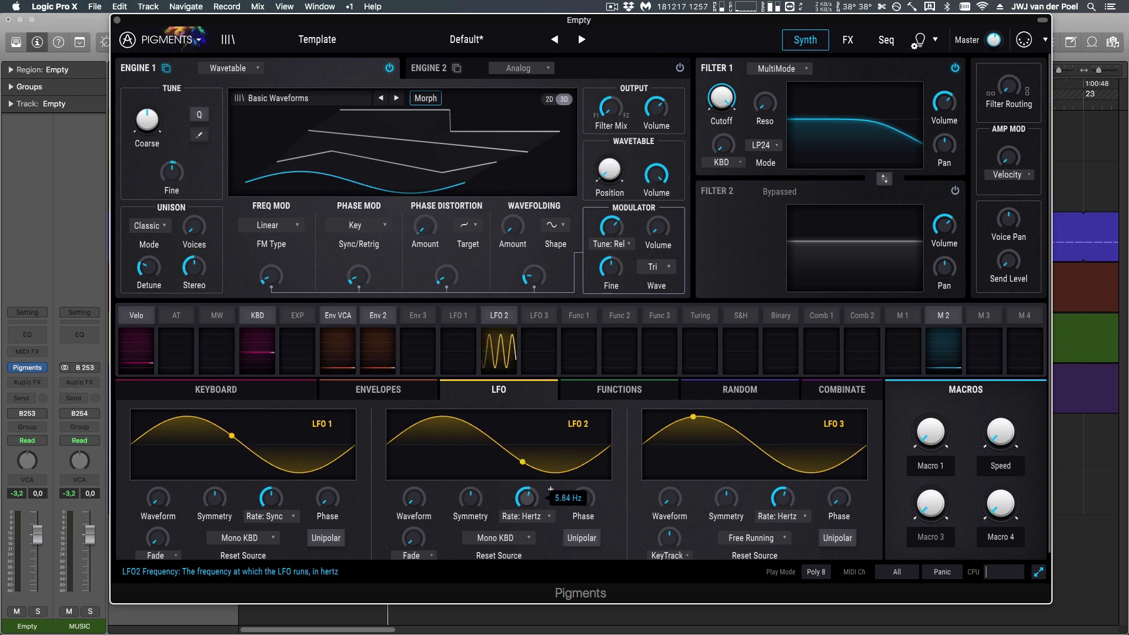
{"action": "mouse_move", "coordinate": [431, 530]}
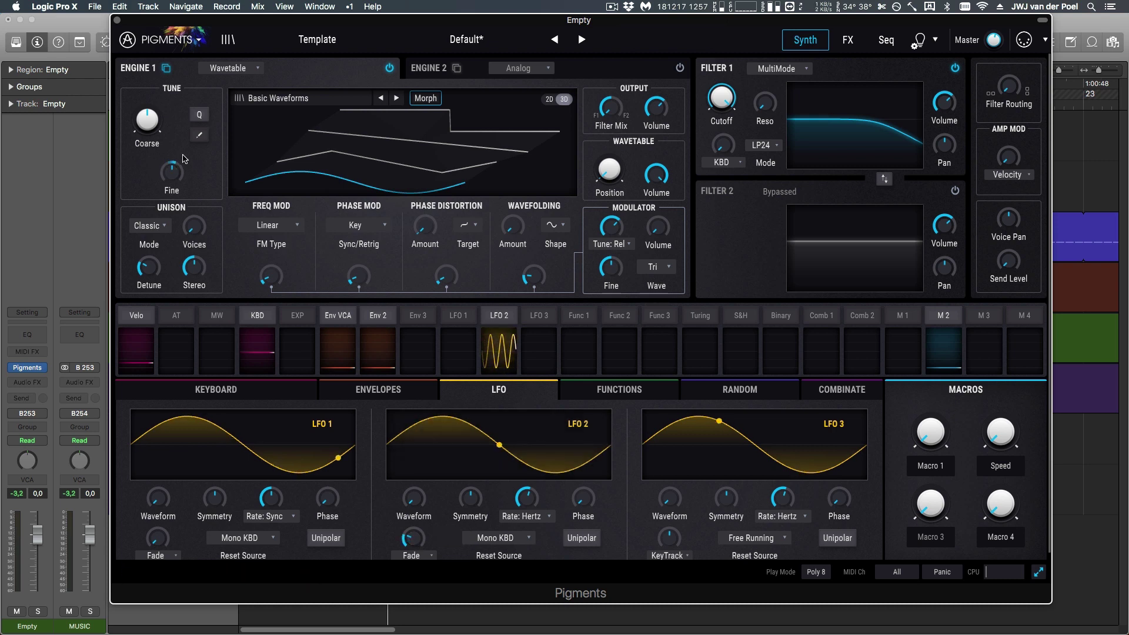
{"action": "left_click", "coordinate": [493, 322]}
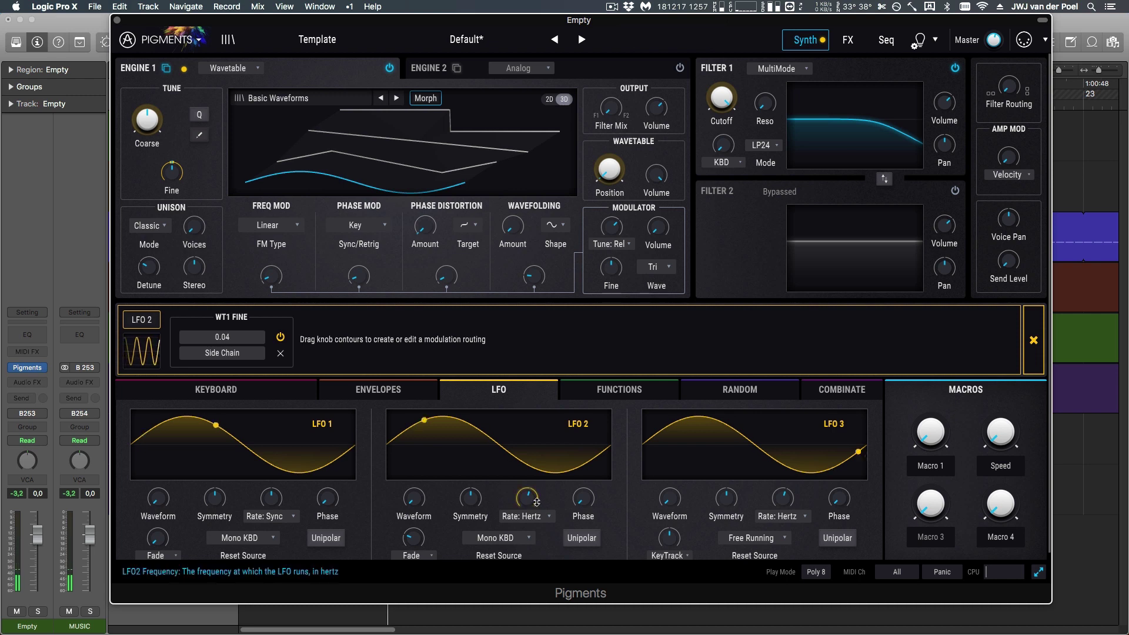
{"action": "mouse_move", "coordinate": [529, 500]}
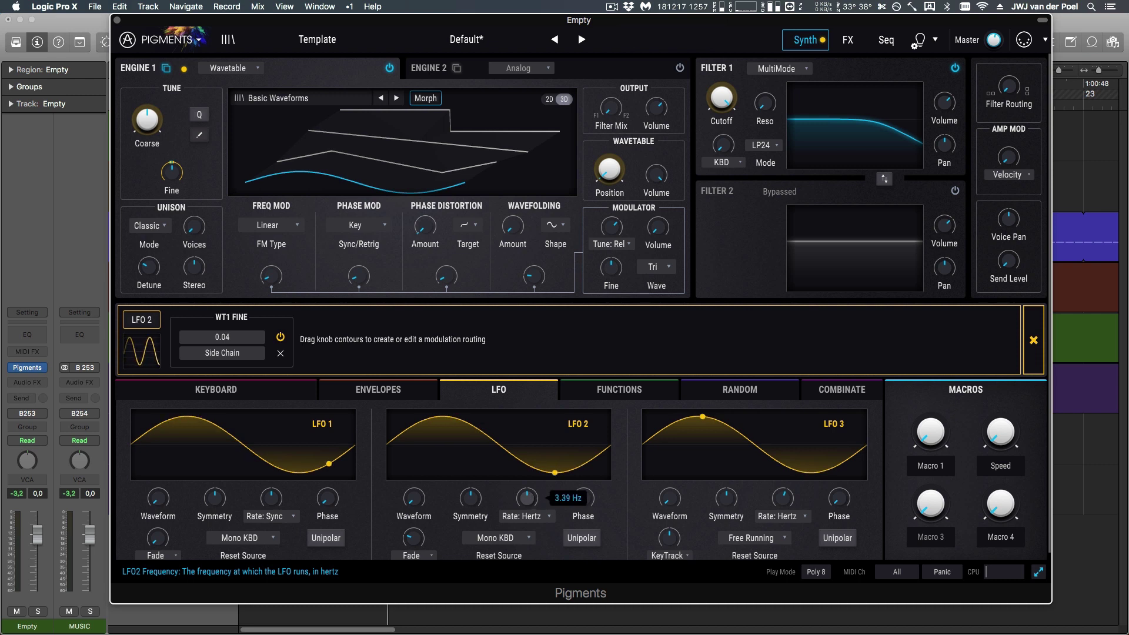
{"action": "left_click_drag", "start_coordinate": [527, 497], "coordinate": [531, 498]}
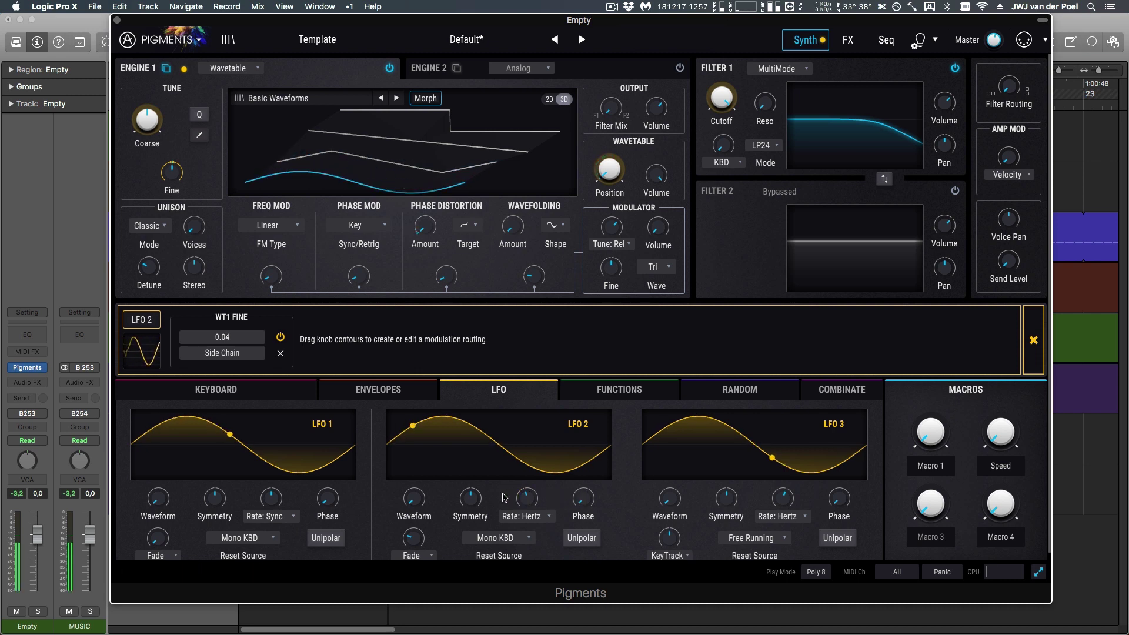
- Give the amp envelope a longer curved attack, 0.819 s decay, lower sustain and 1.36 s release
{"action": "left_click", "coordinate": [1033, 341]}
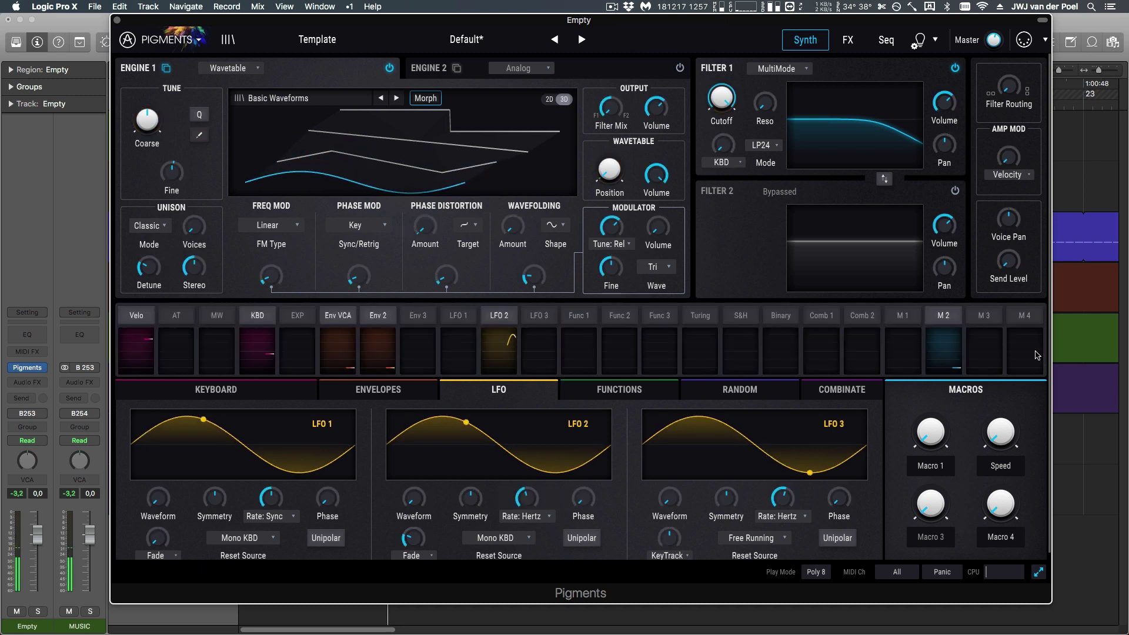
{"action": "left_click", "coordinate": [259, 392]}
{"action": "left_click", "coordinate": [391, 386]}
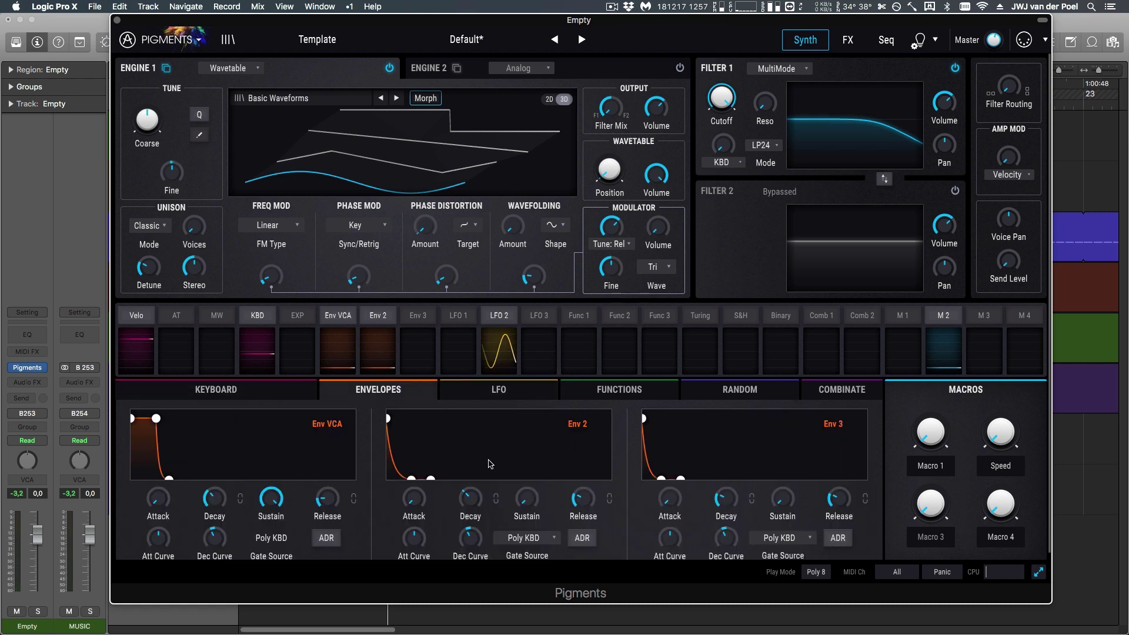
{"action": "left_click_drag", "start_coordinate": [154, 500], "coordinate": [175, 474]}
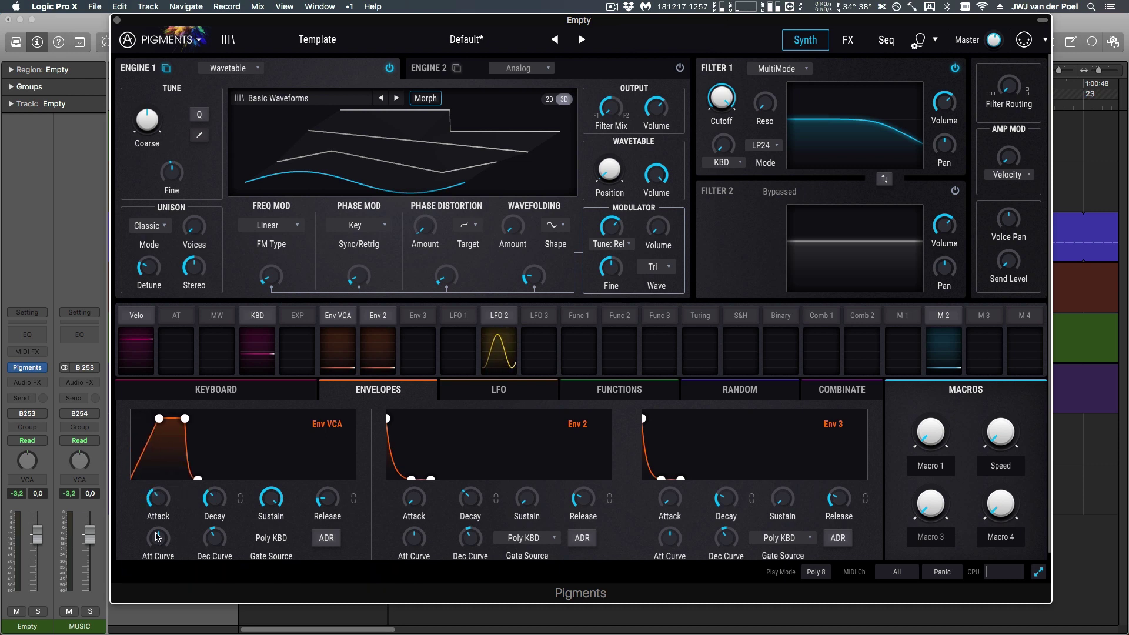
{"action": "left_click_drag", "start_coordinate": [157, 536], "coordinate": [222, 544]}
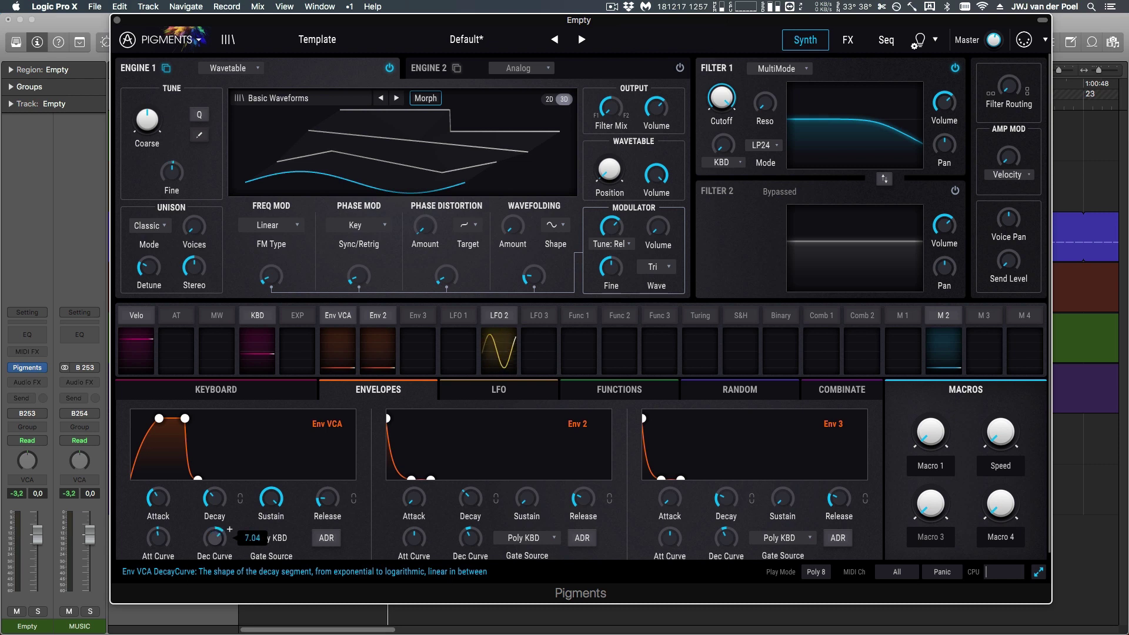
{"action": "left_click_drag", "start_coordinate": [214, 500], "coordinate": [215, 511]}
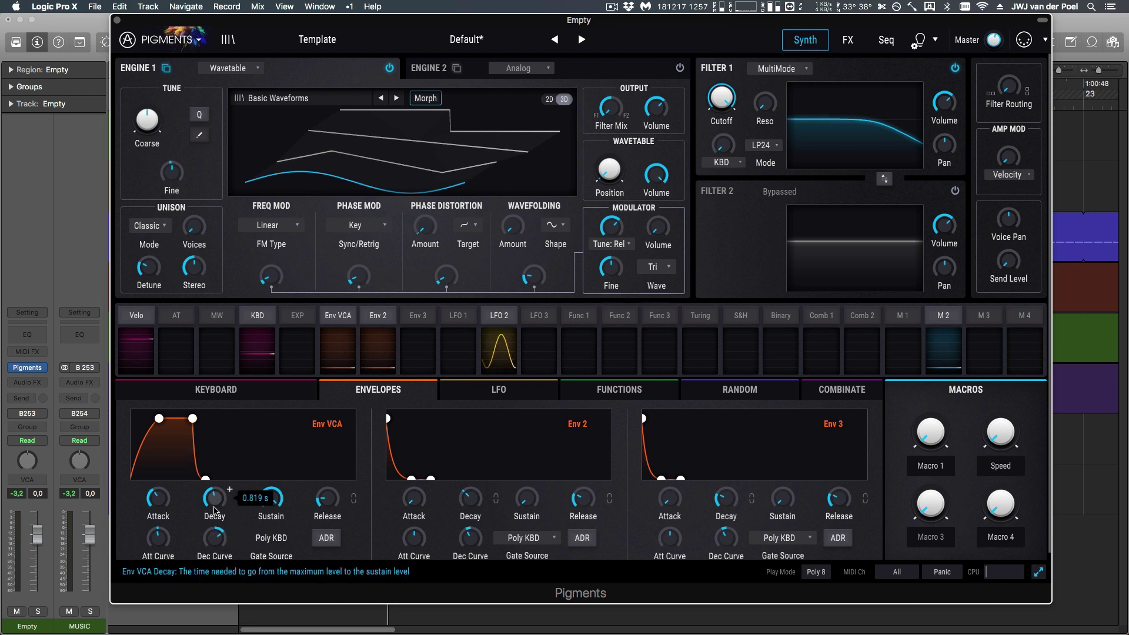
{"action": "mouse_move", "coordinate": [213, 547]}
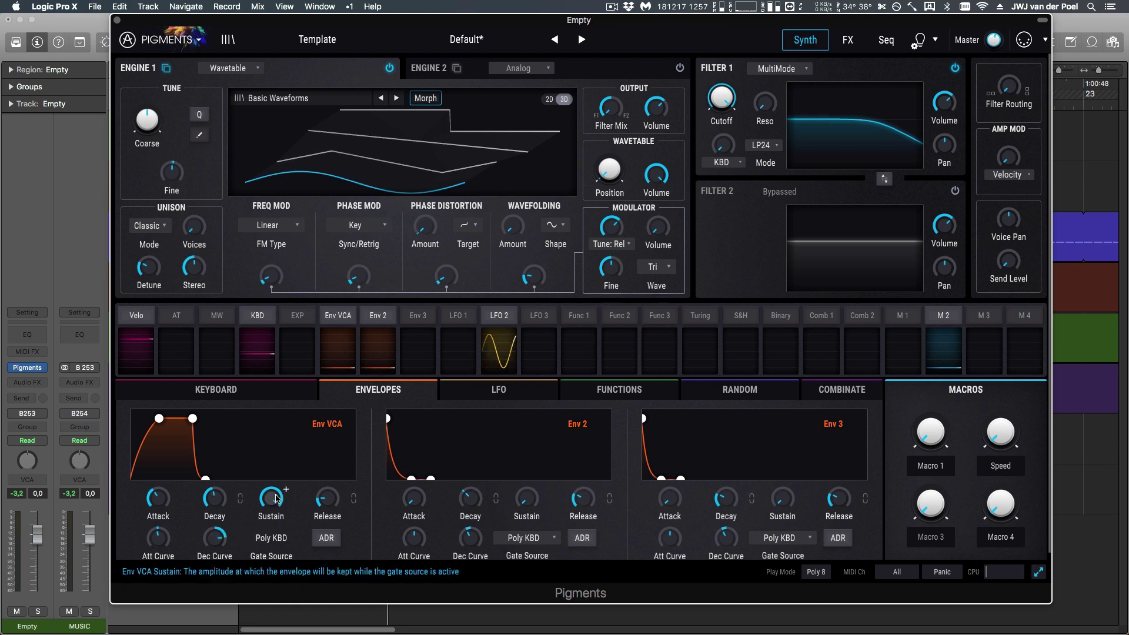
{"action": "left_click_drag", "start_coordinate": [283, 485], "coordinate": [286, 489]}
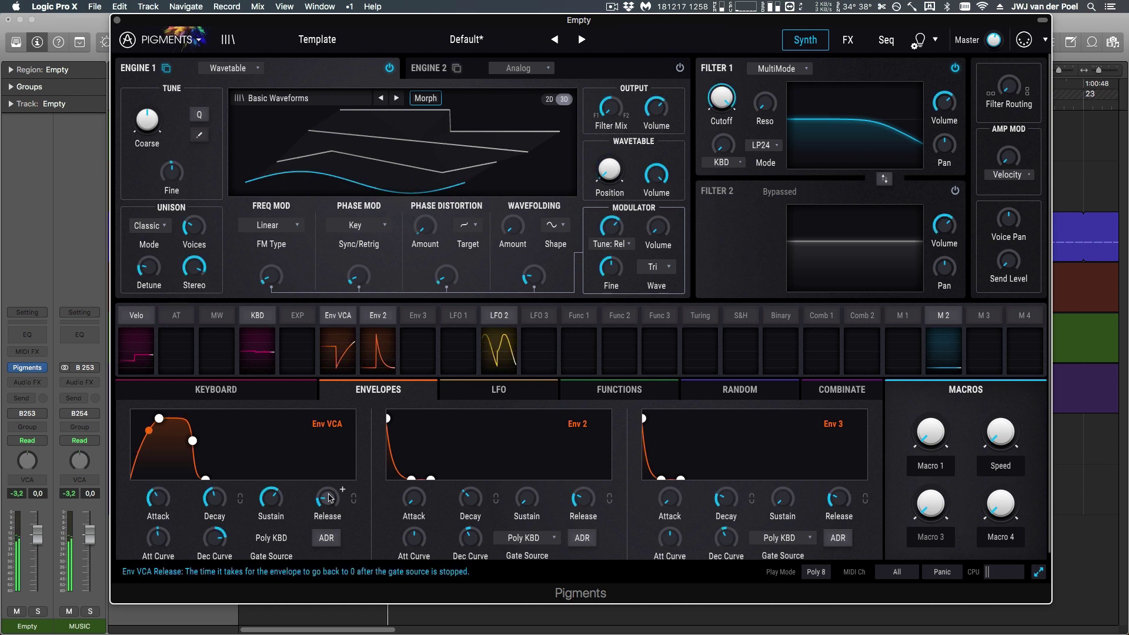
{"action": "scroll", "coordinate": [329, 507], "scroll_direction": "up", "scroll_amount": 3}
{"action": "scroll", "coordinate": [330, 507], "scroll_direction": "down", "scroll_amount": 2}
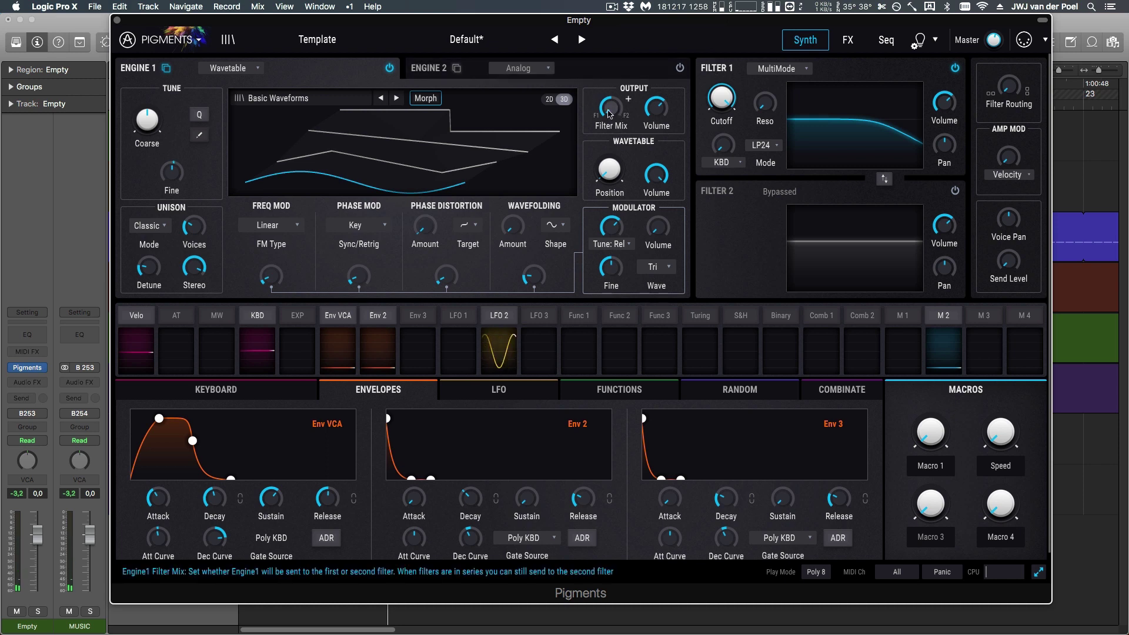
- Try the SEM, Matrix 12, Surgeon and Comb filter types and their modes on Filter 1
{"action": "left_click", "coordinate": [782, 70]}
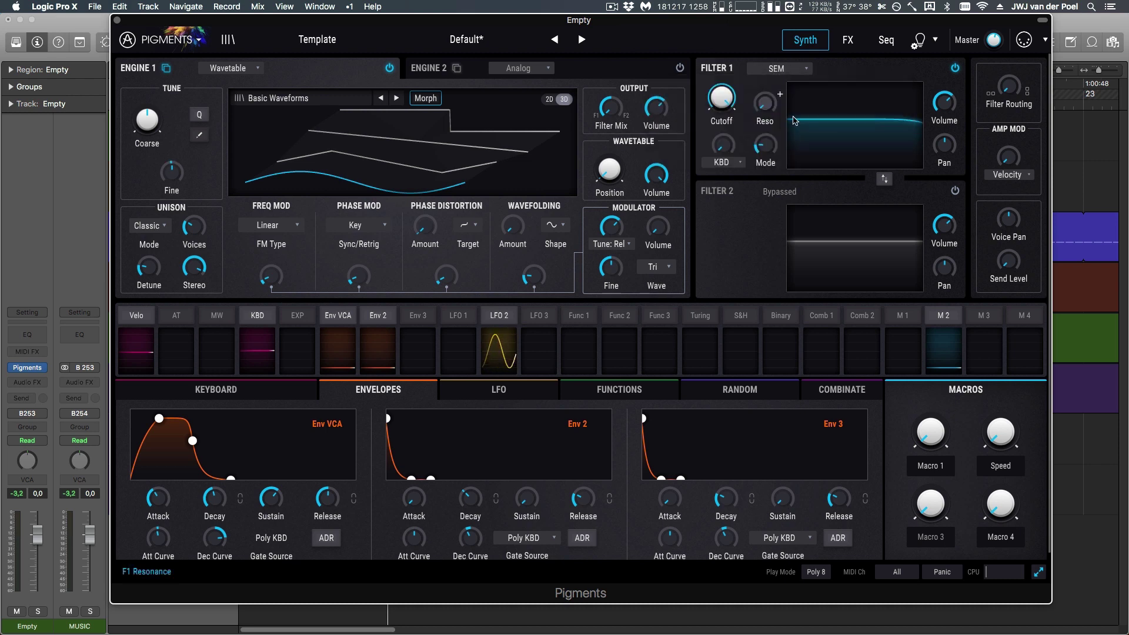
{"action": "left_click", "coordinate": [766, 121]}
{"action": "left_click", "coordinate": [794, 73]}
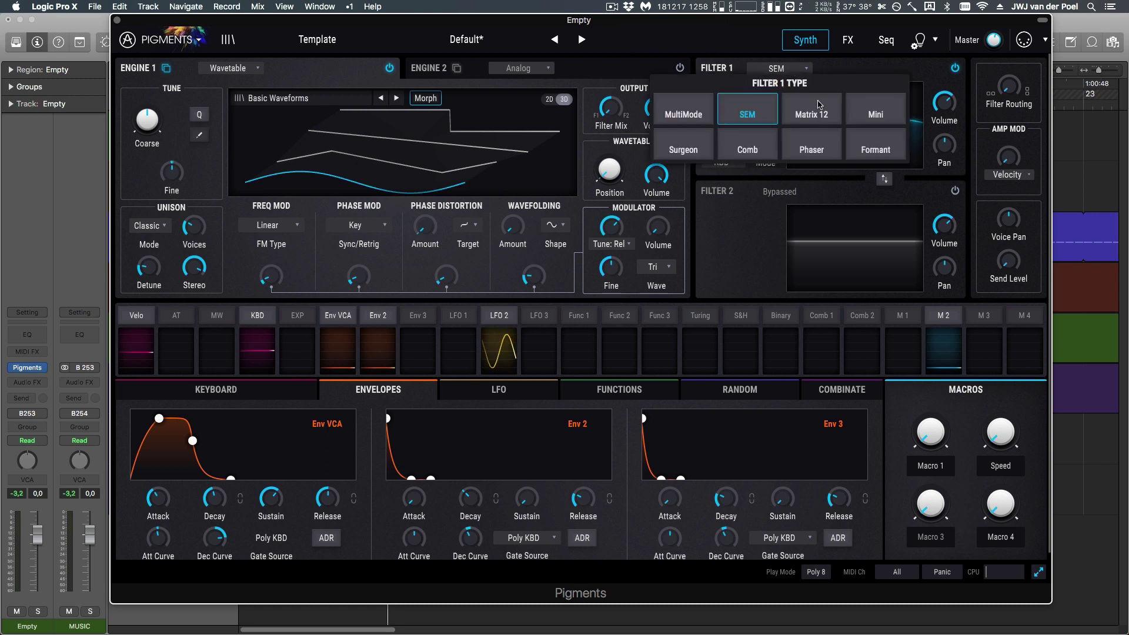
{"action": "left_click", "coordinate": [810, 110]}
{"action": "left_click", "coordinate": [780, 145]}
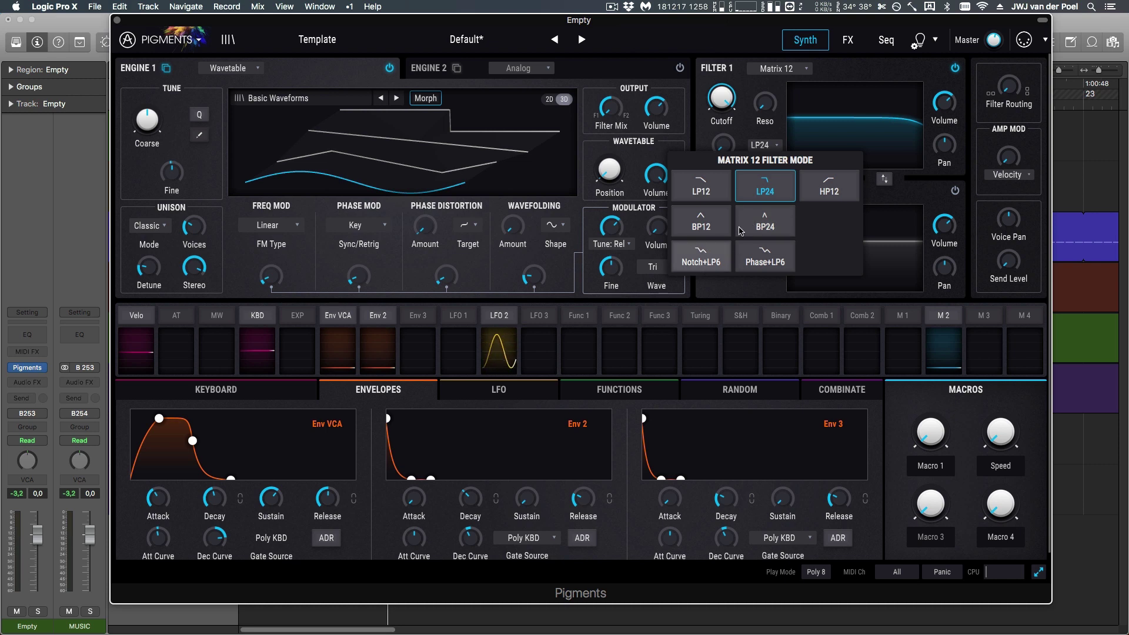
{"action": "left_click", "coordinate": [777, 75]}
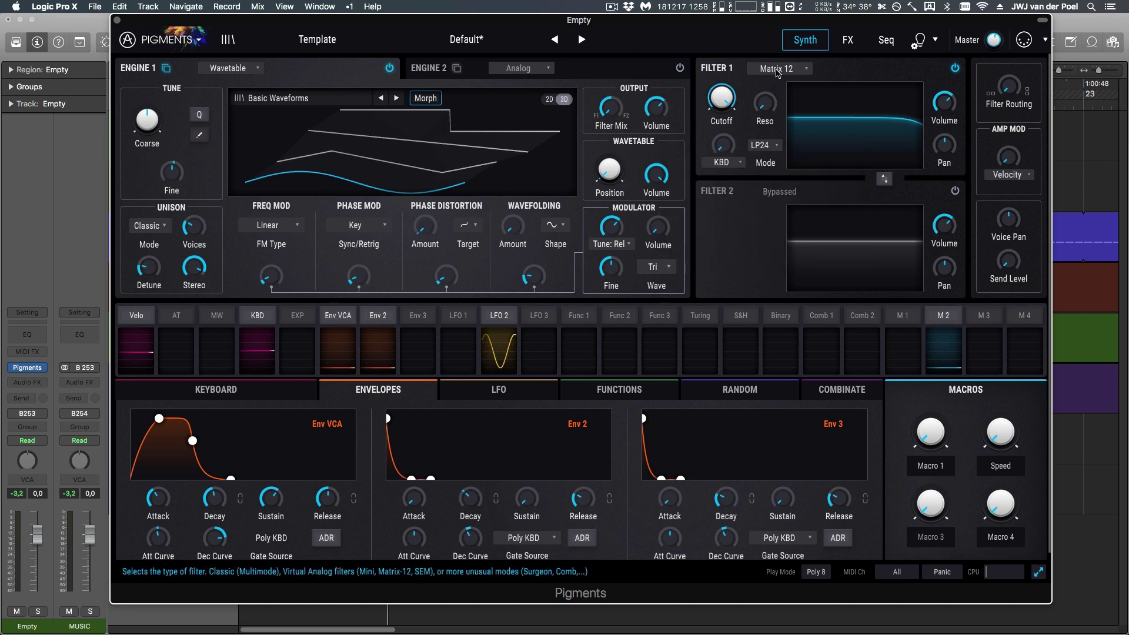
{"action": "left_click", "coordinate": [777, 74]}
{"action": "left_click", "coordinate": [753, 147]}
{"action": "left_click", "coordinate": [764, 145]}
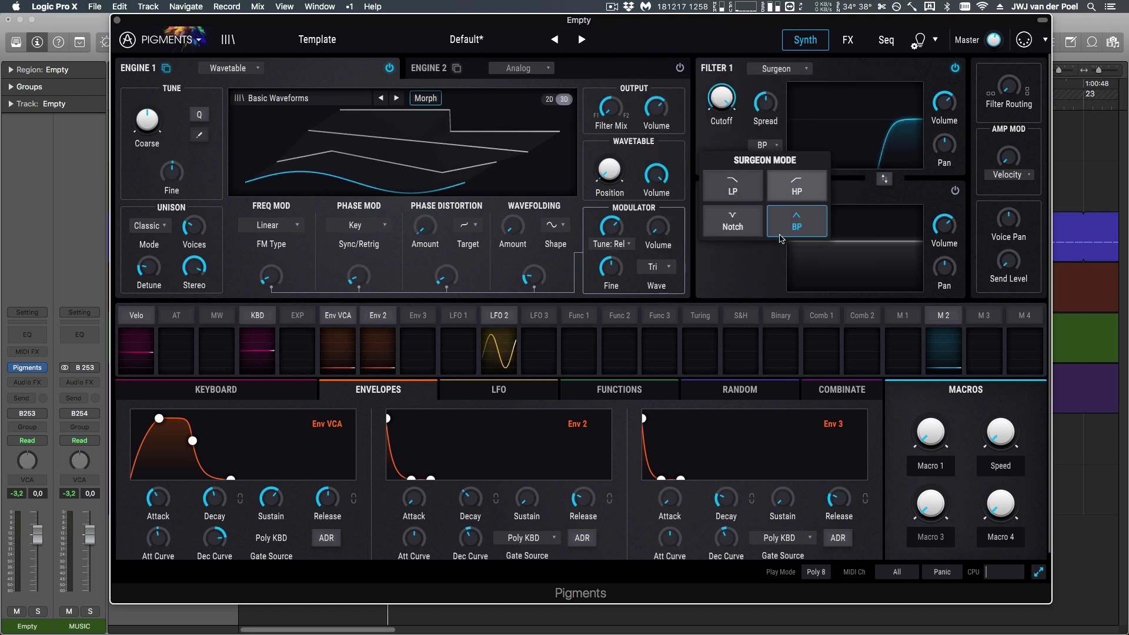
{"action": "left_click", "coordinate": [790, 68]}
{"action": "left_click", "coordinate": [789, 68]}
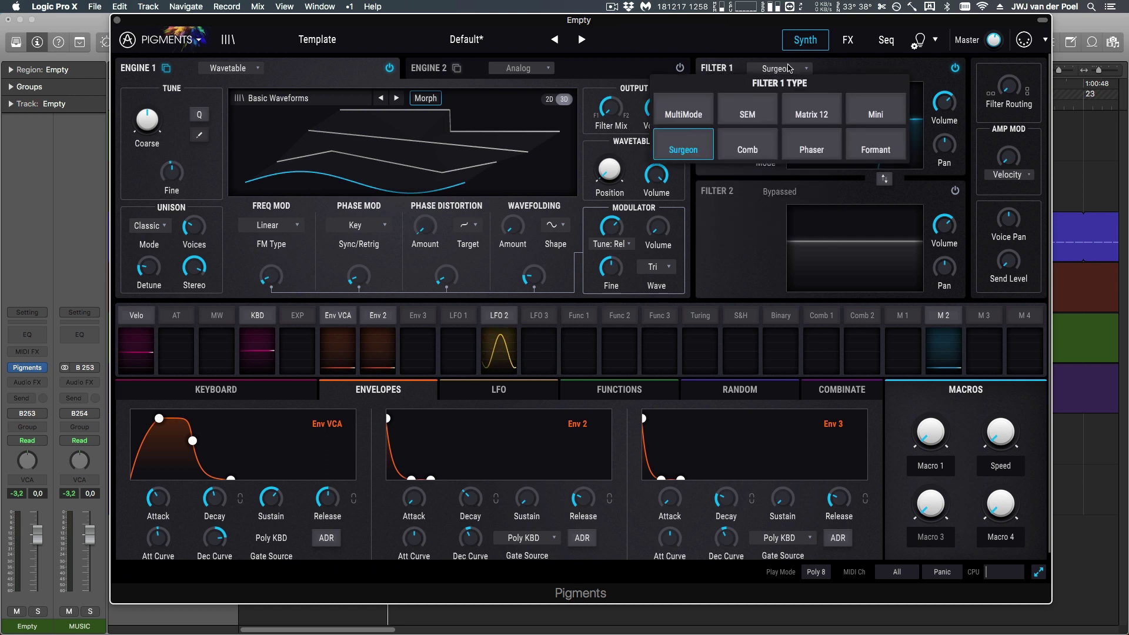
{"action": "left_click", "coordinate": [774, 156]}
{"action": "left_click", "coordinate": [766, 147]}
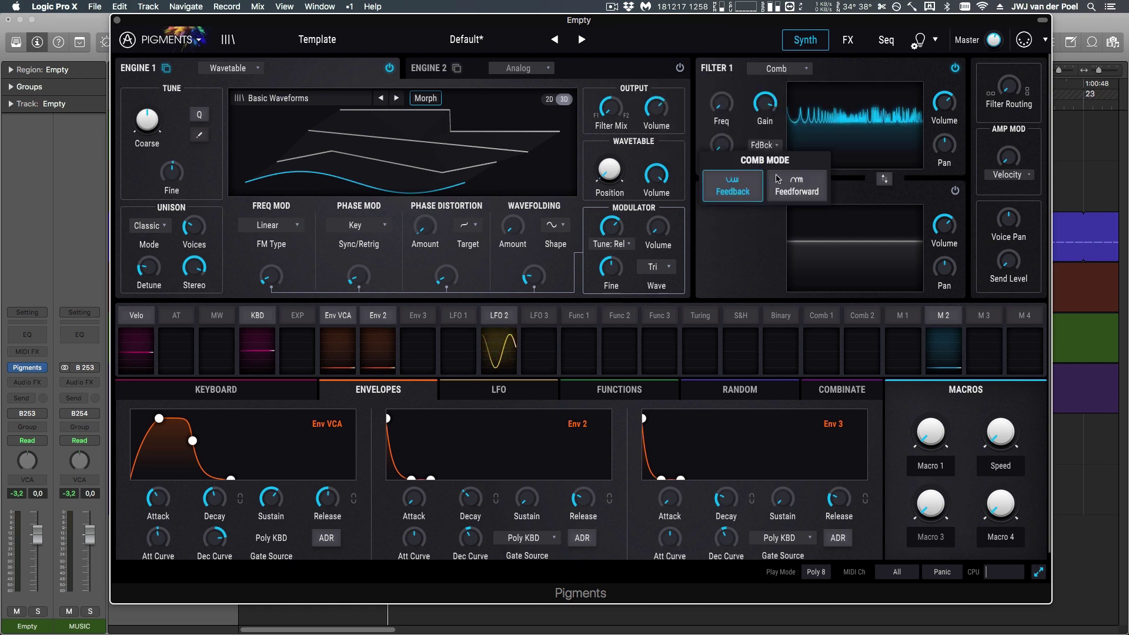
{"action": "left_click", "coordinate": [813, 124]}
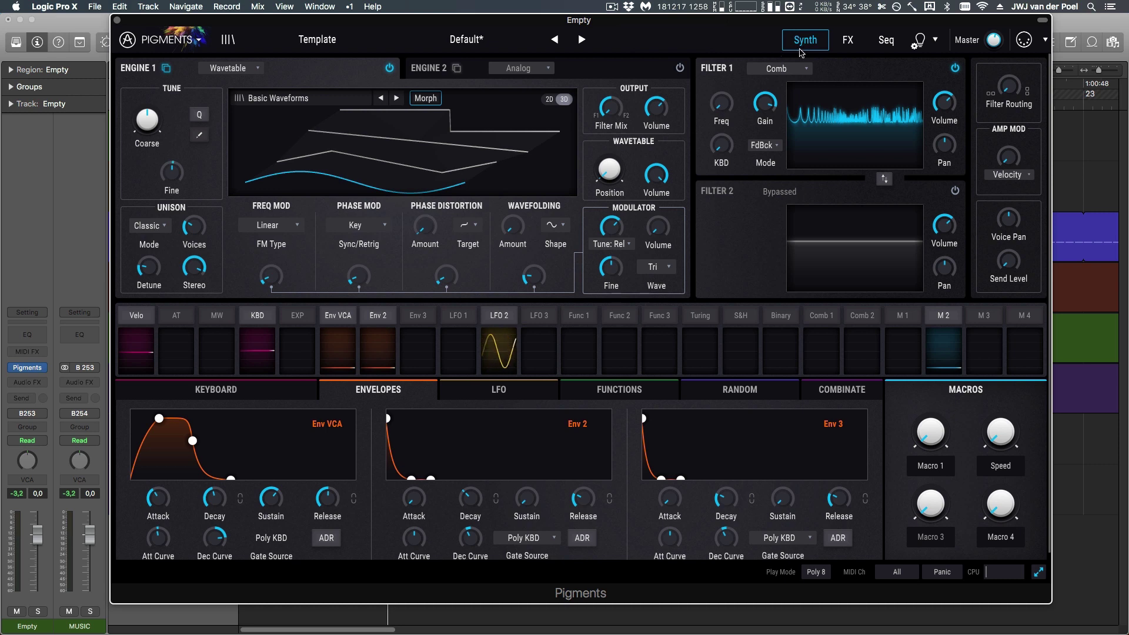
- Switch Filter 1 to MultiMode with the LP24 low-pass slope
{"action": "left_click", "coordinate": [791, 70]}
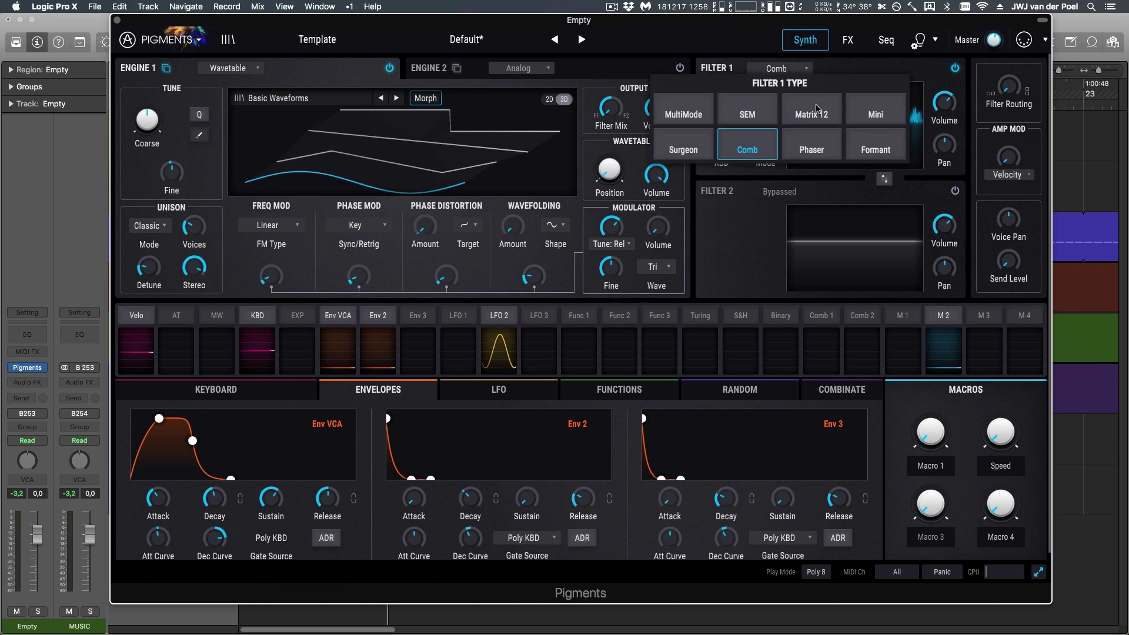
{"action": "left_click", "coordinate": [682, 112]}
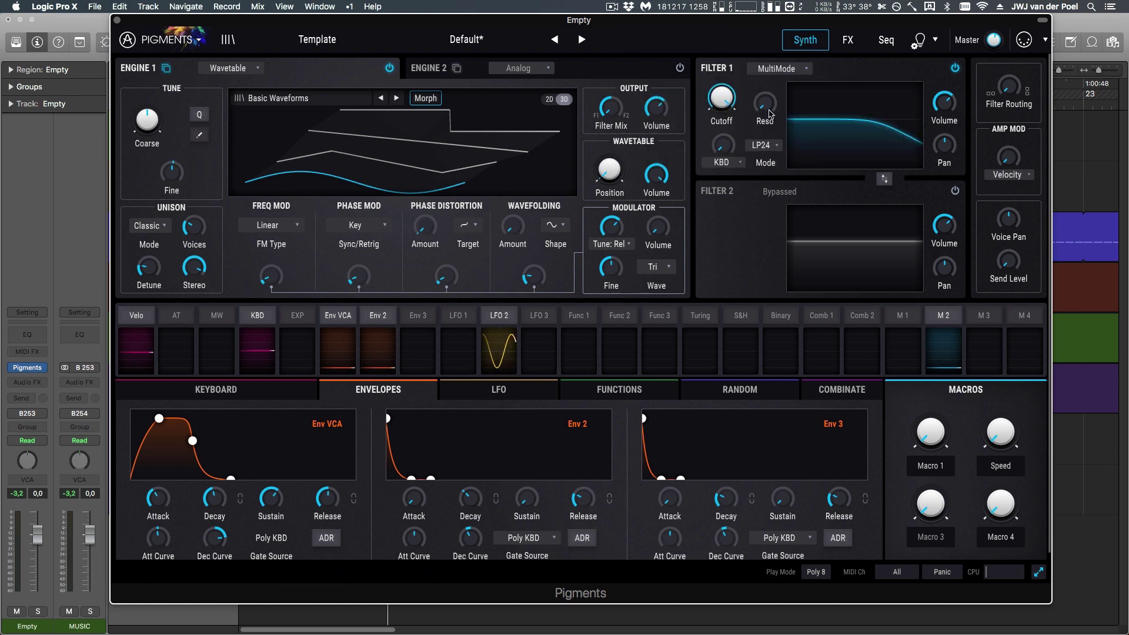
{"action": "left_click", "coordinate": [770, 146]}
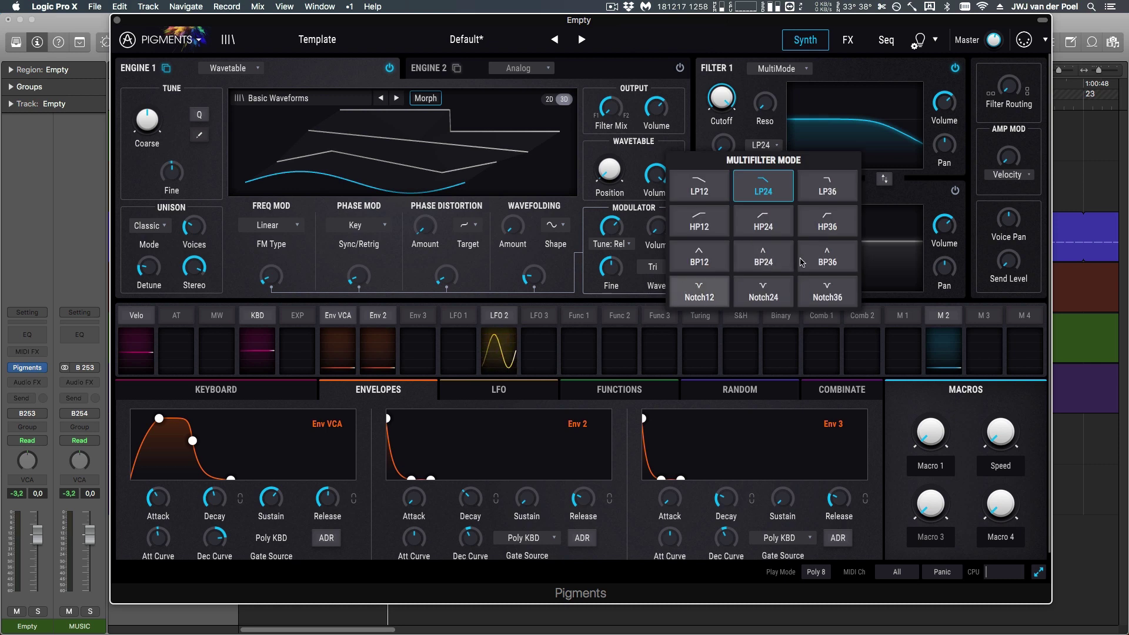
{"action": "left_click", "coordinate": [774, 128]}
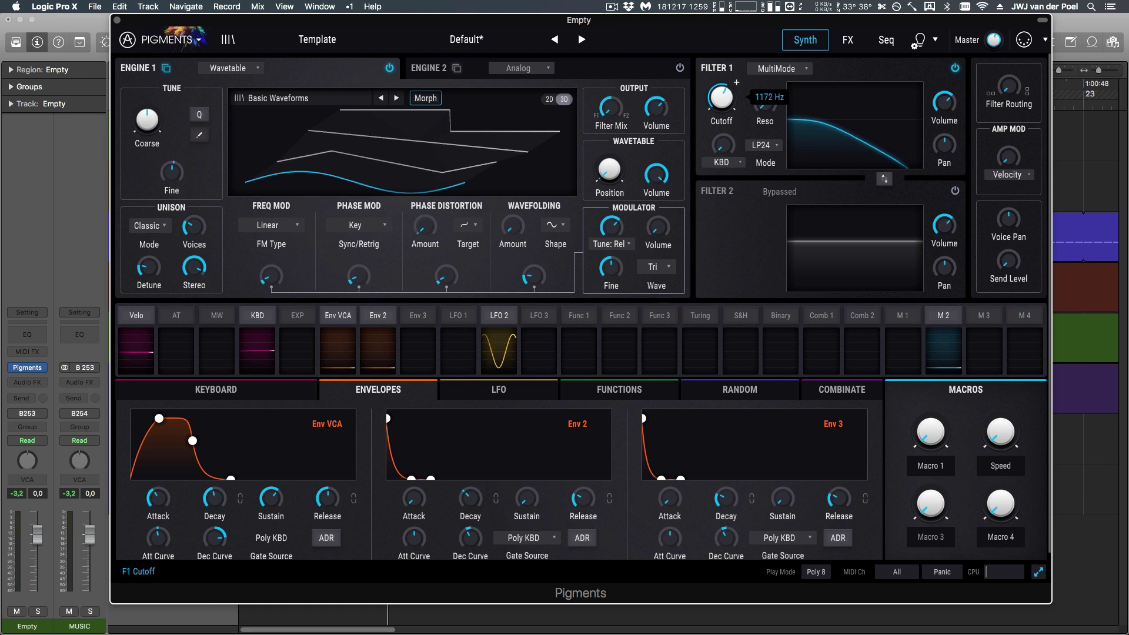
- Route Func 1 to Filter 1's cutoff
{"action": "left_click", "coordinate": [414, 317]}
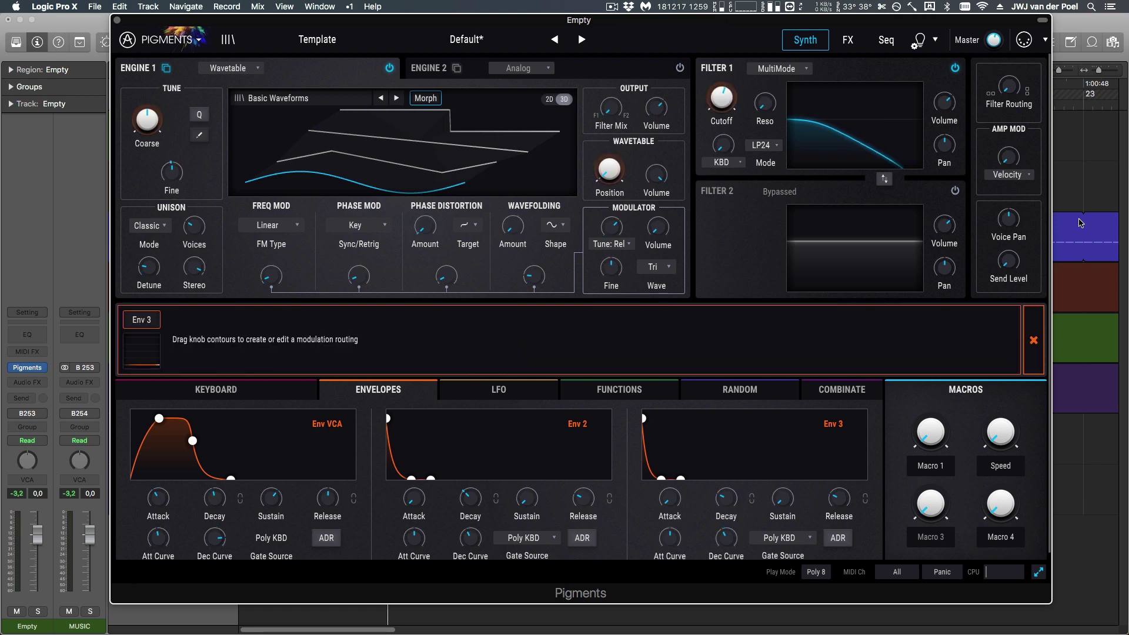
{"action": "left_click", "coordinate": [1033, 339]}
{"action": "left_click", "coordinate": [590, 320]}
{"action": "left_click_drag", "start_coordinate": [734, 90], "coordinate": [734, 73]}
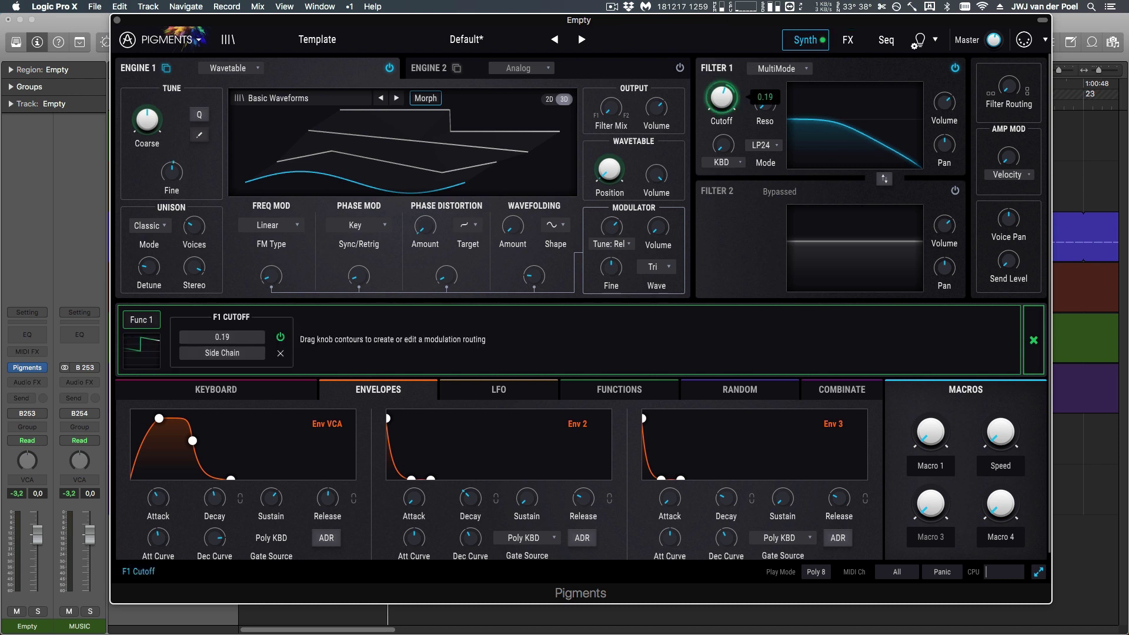
{"action": "left_click", "coordinate": [1033, 340]}
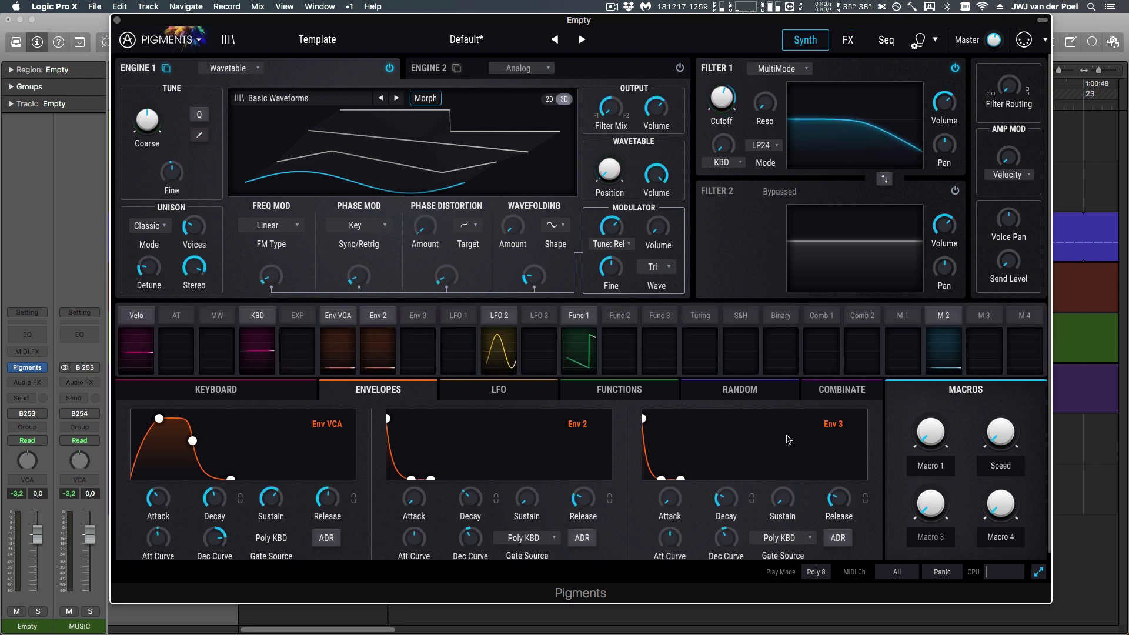
- Add a breakpoint to Function 1 that drops the curve to zero level
{"action": "left_click", "coordinate": [638, 392]}
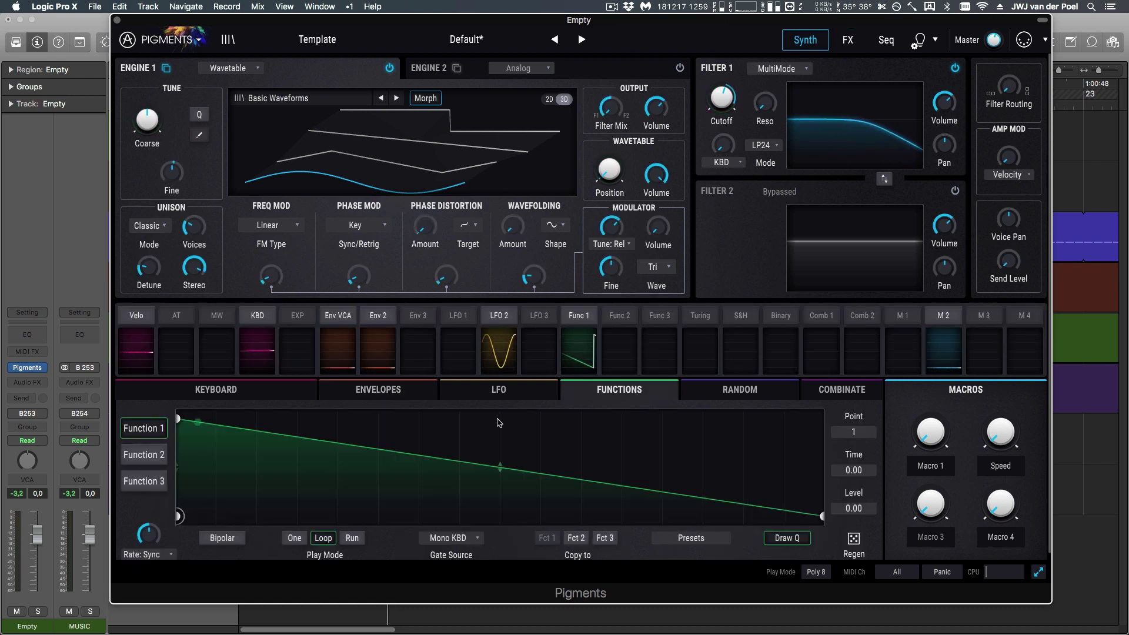
{"action": "double_click", "coordinate": [462, 470]}
{"action": "left_click_drag", "start_coordinate": [462, 471], "coordinate": [564, 515]}
{"action": "double_click", "coordinate": [371, 460]}
{"action": "left_click_drag", "start_coordinate": [365, 466], "coordinate": [365, 491]}
{"action": "double_click", "coordinate": [365, 491]}
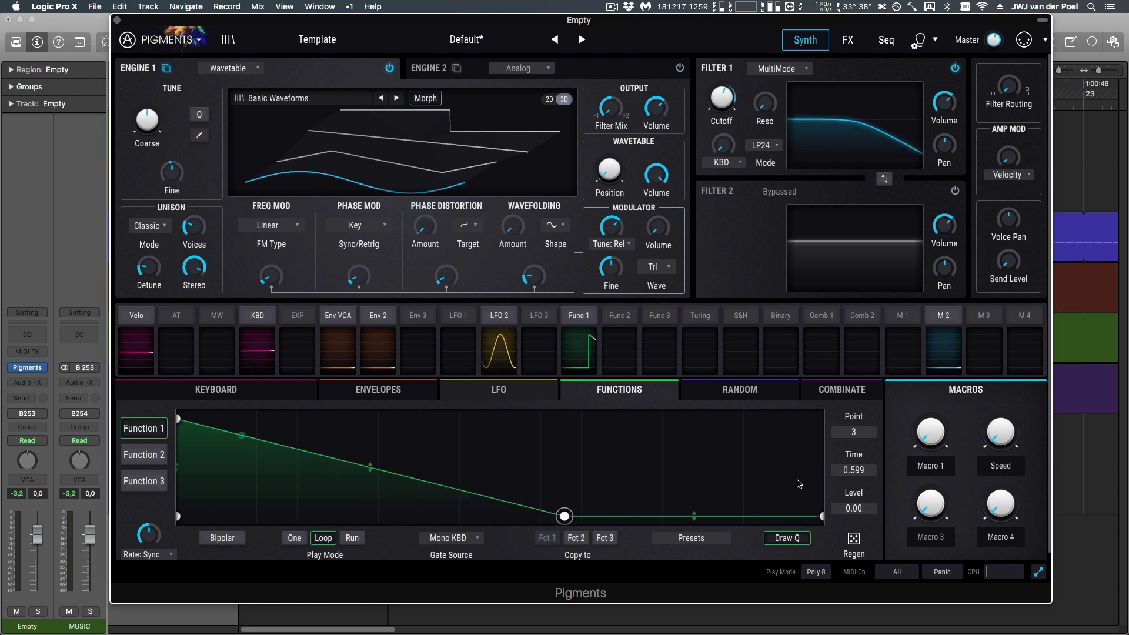
- Set Function 1 to play once, bend its fall into an exponential curve, and move the zero point to 0.468 s
{"action": "left_click", "coordinate": [356, 541]}
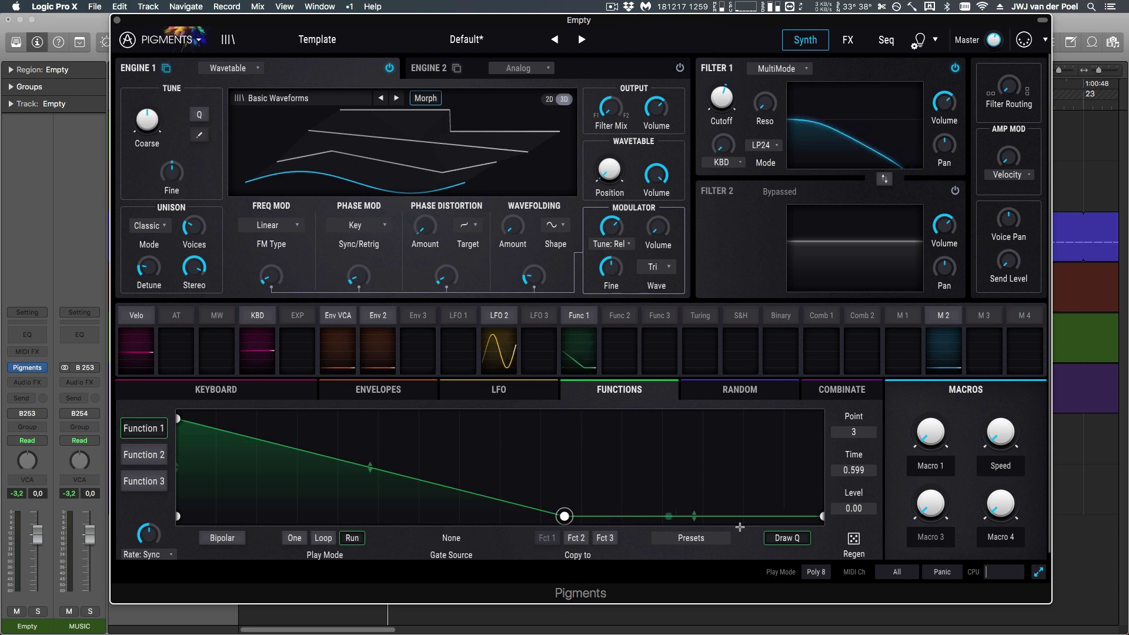
{"action": "left_click", "coordinate": [294, 544]}
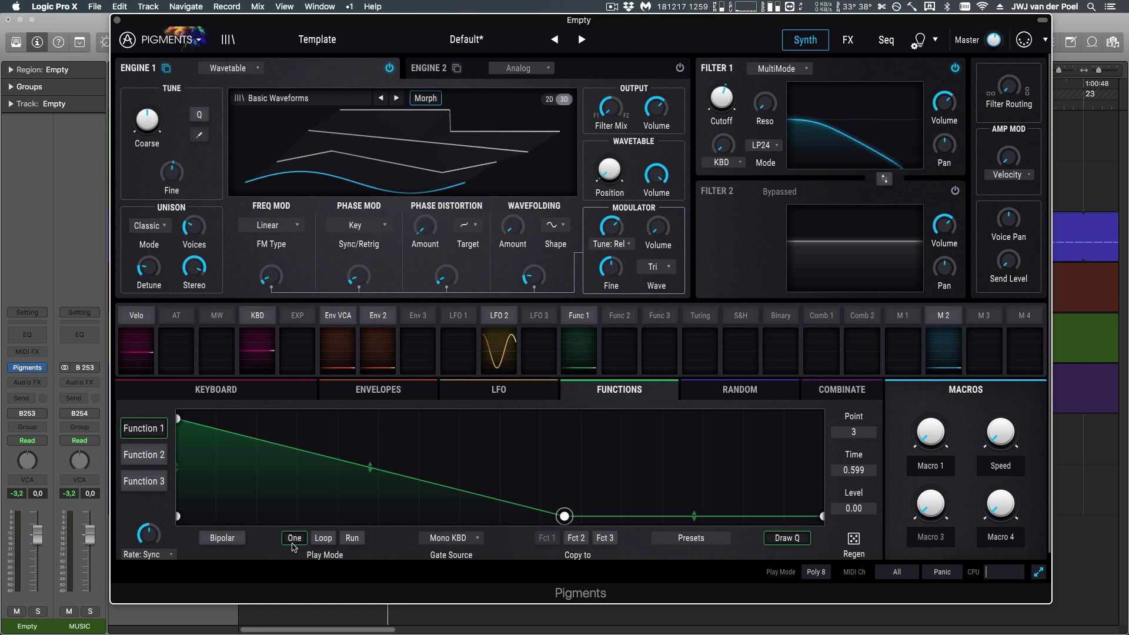
{"action": "left_click_drag", "start_coordinate": [372, 469], "coordinate": [371, 491]}
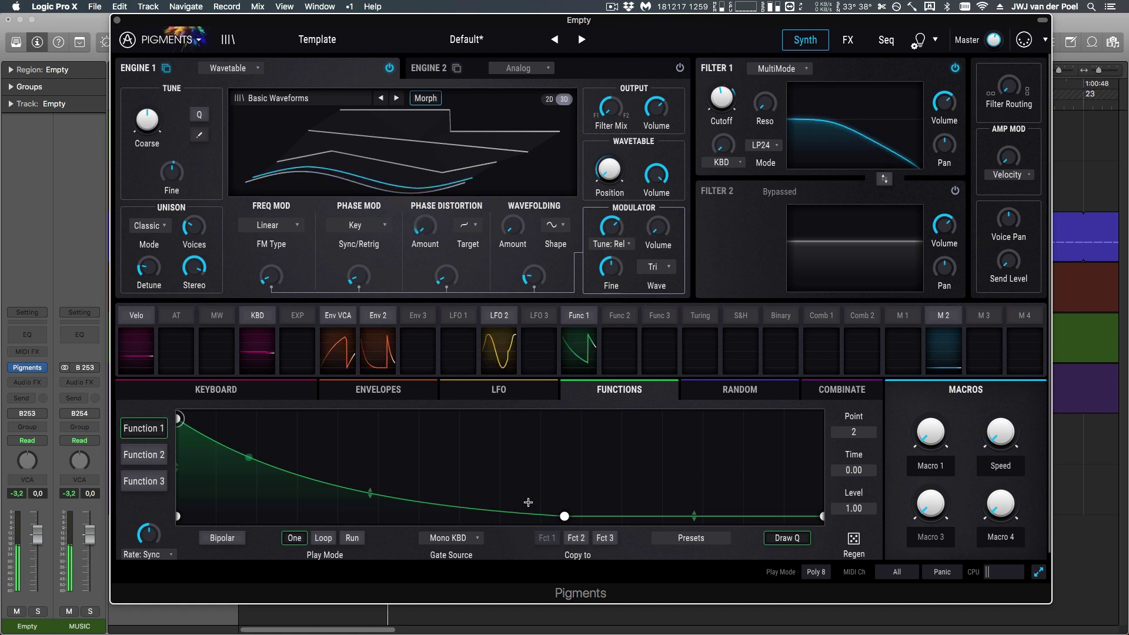
{"action": "left_click_drag", "start_coordinate": [564, 516], "coordinate": [479, 516]}
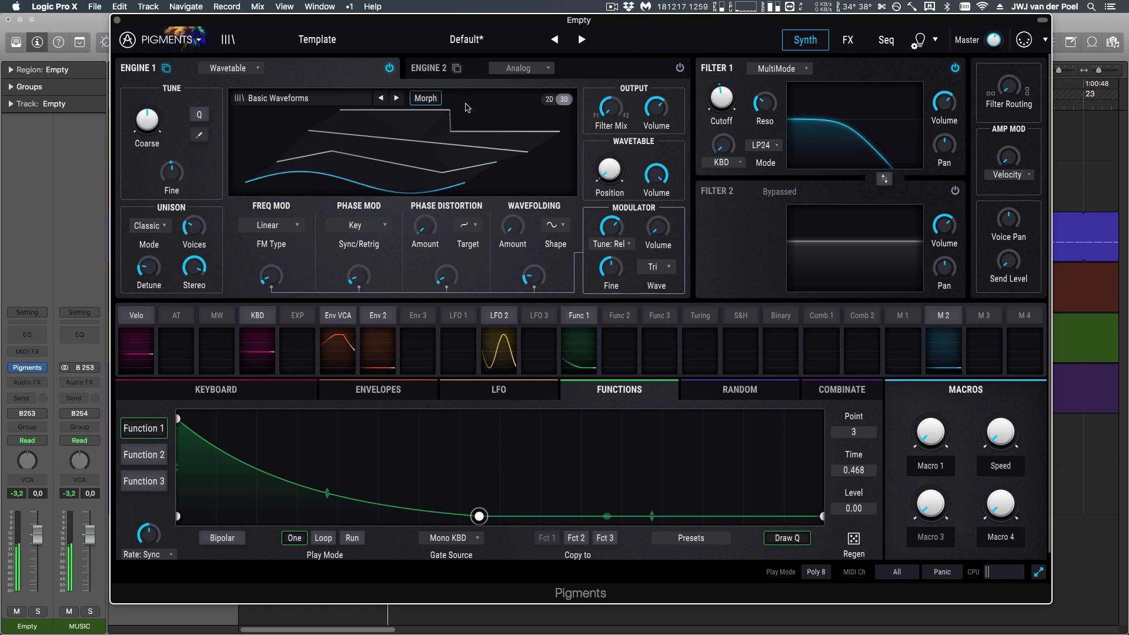
- Turn on analog Engine 2, add slight oscillator FM, and give OSC 3 a triangle wave
{"action": "left_click", "coordinate": [432, 68]}
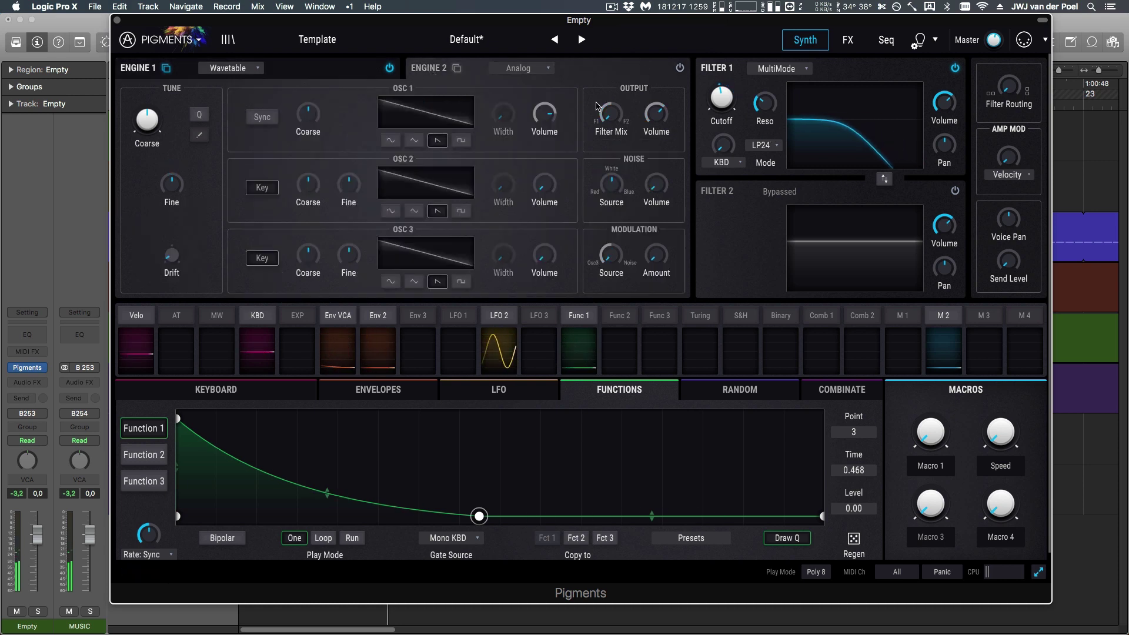
{"action": "left_click", "coordinate": [679, 69]}
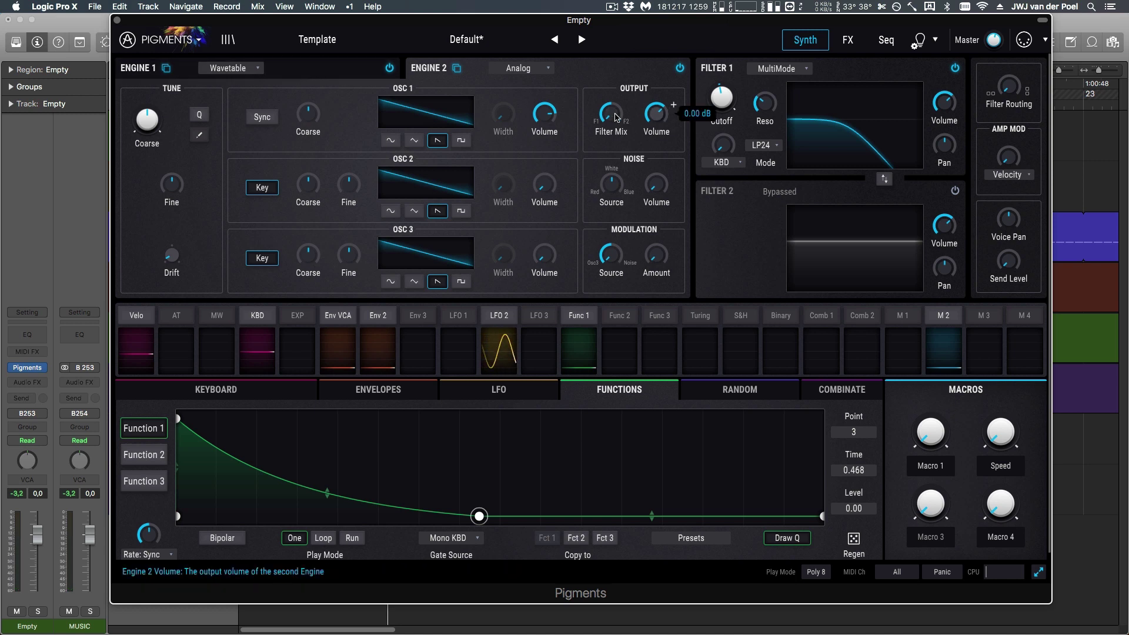
{"action": "scroll", "coordinate": [608, 117], "scroll_direction": "up", "scroll_amount": 2}
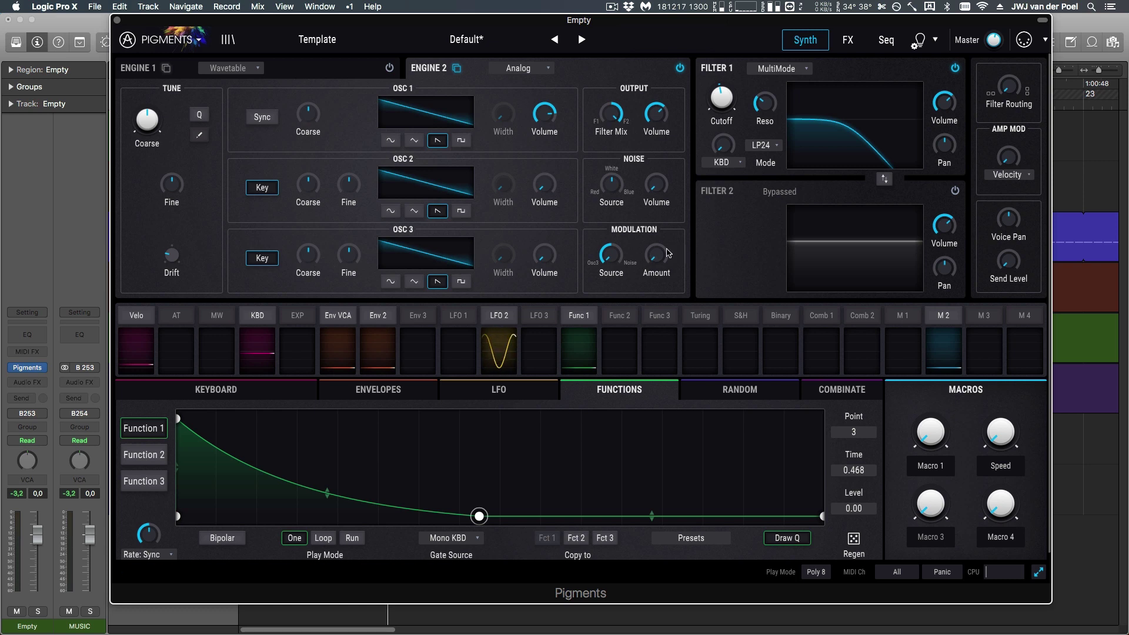
{"action": "left_click_drag", "start_coordinate": [668, 253], "coordinate": [669, 249]}
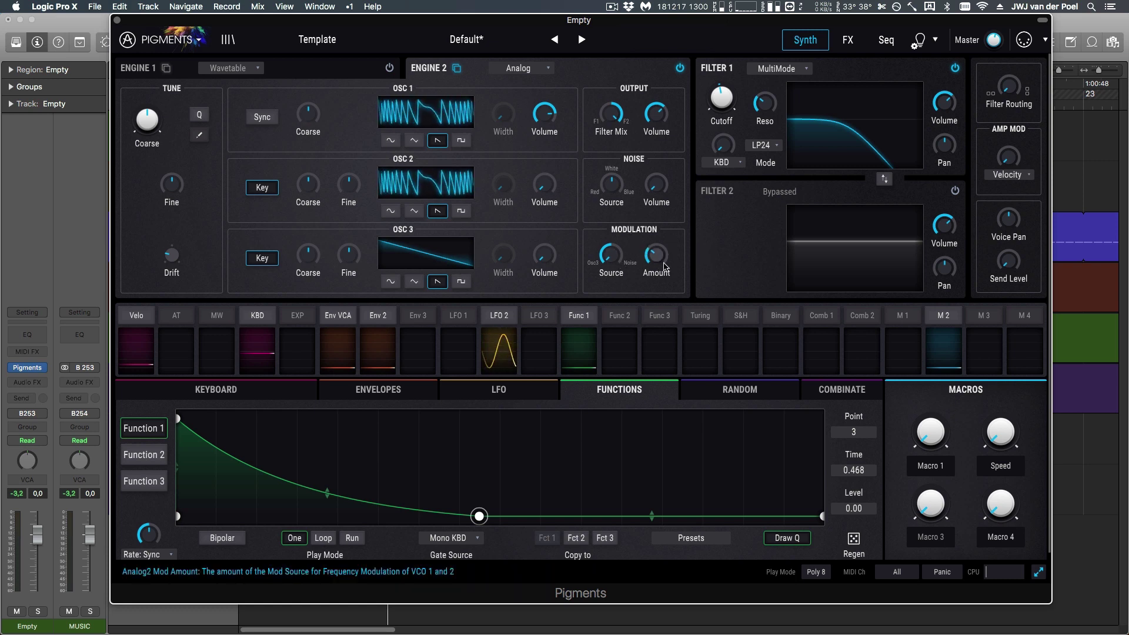
{"action": "left_click", "coordinate": [462, 283]}
{"action": "left_click", "coordinate": [414, 282]}
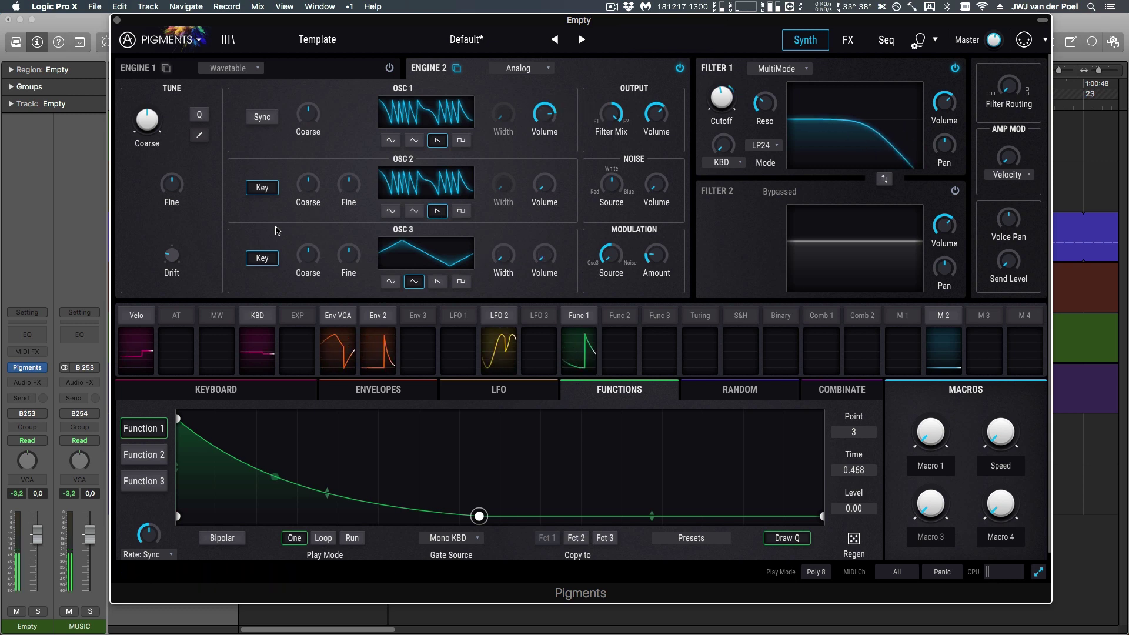
{"action": "mouse_move", "coordinate": [171, 253]}
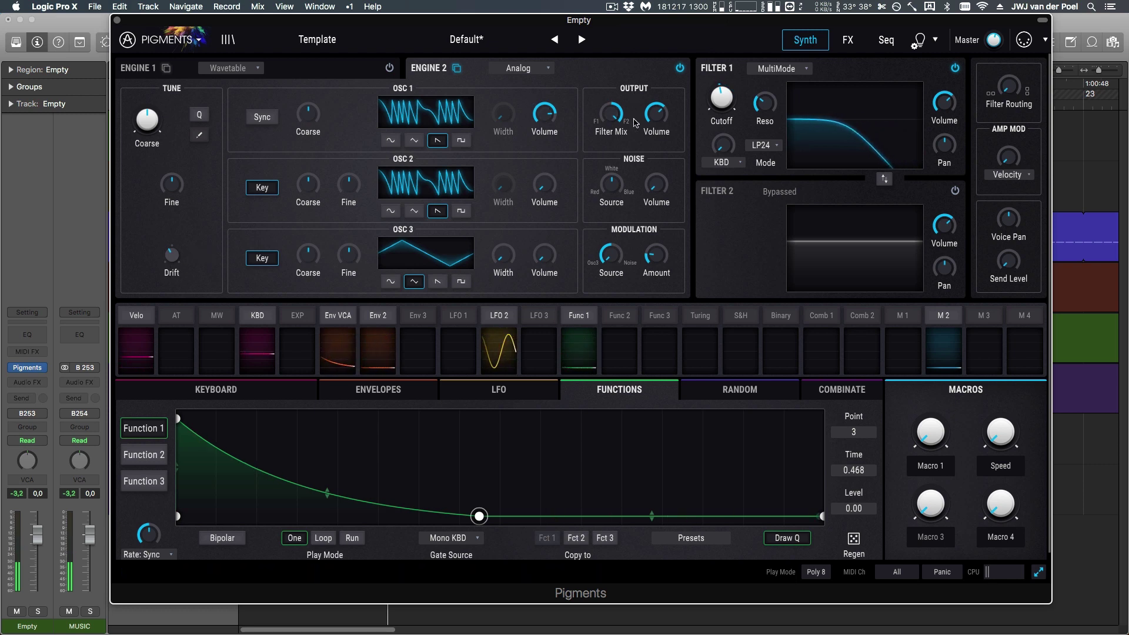
- Turn on Filter 2 as an SEM low-pass, lower its cutoff, and route Func 1 to it
{"action": "left_click", "coordinate": [955, 192]}
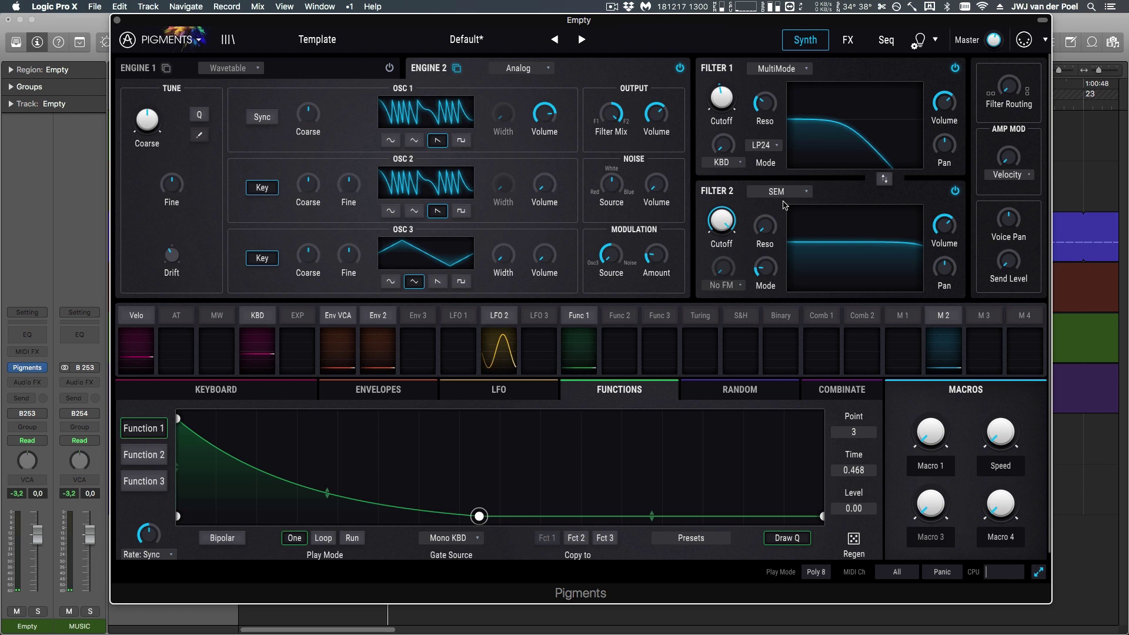
{"action": "mouse_move", "coordinate": [735, 206]}
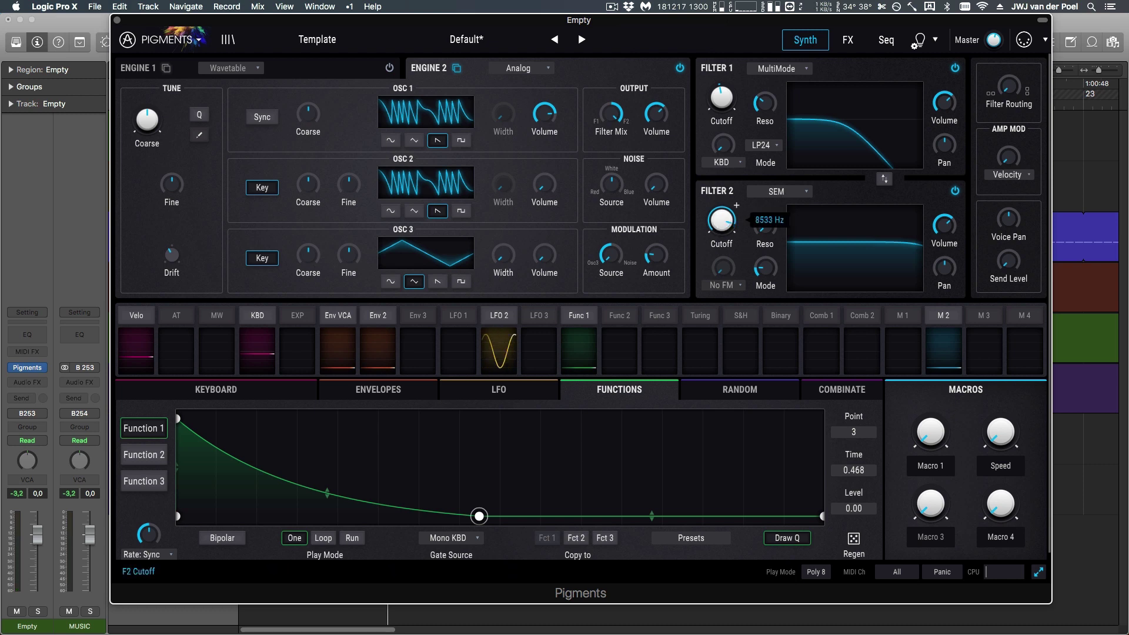
{"action": "left_click_drag", "start_coordinate": [736, 205], "coordinate": [736, 250]}
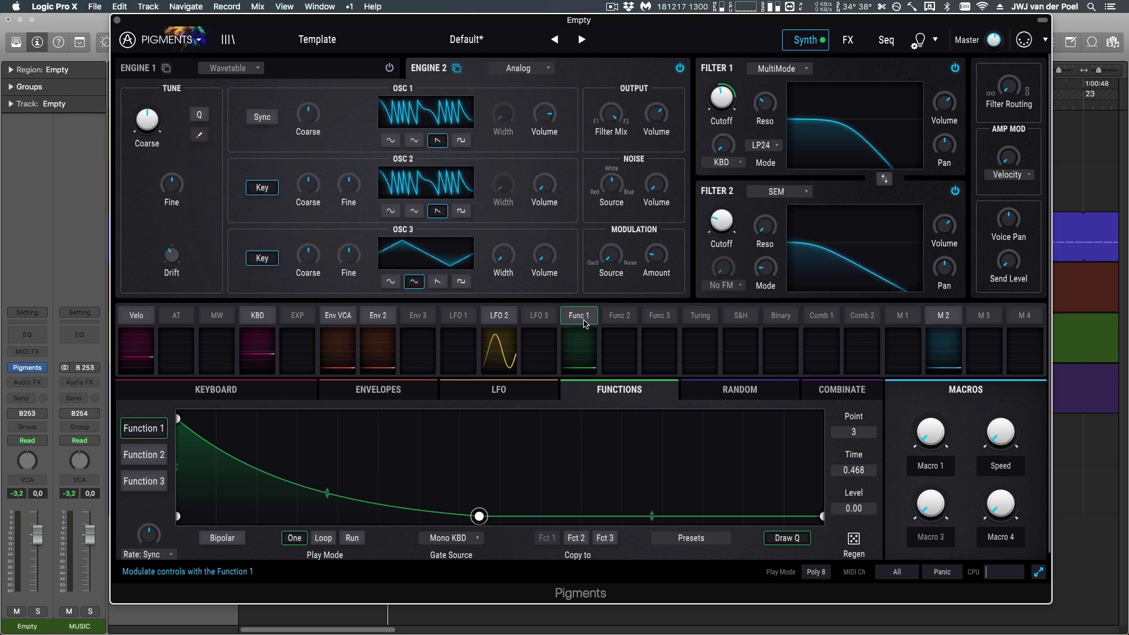
{"action": "left_click", "coordinate": [583, 321]}
{"action": "left_click_drag", "start_coordinate": [735, 208], "coordinate": [735, 197]}
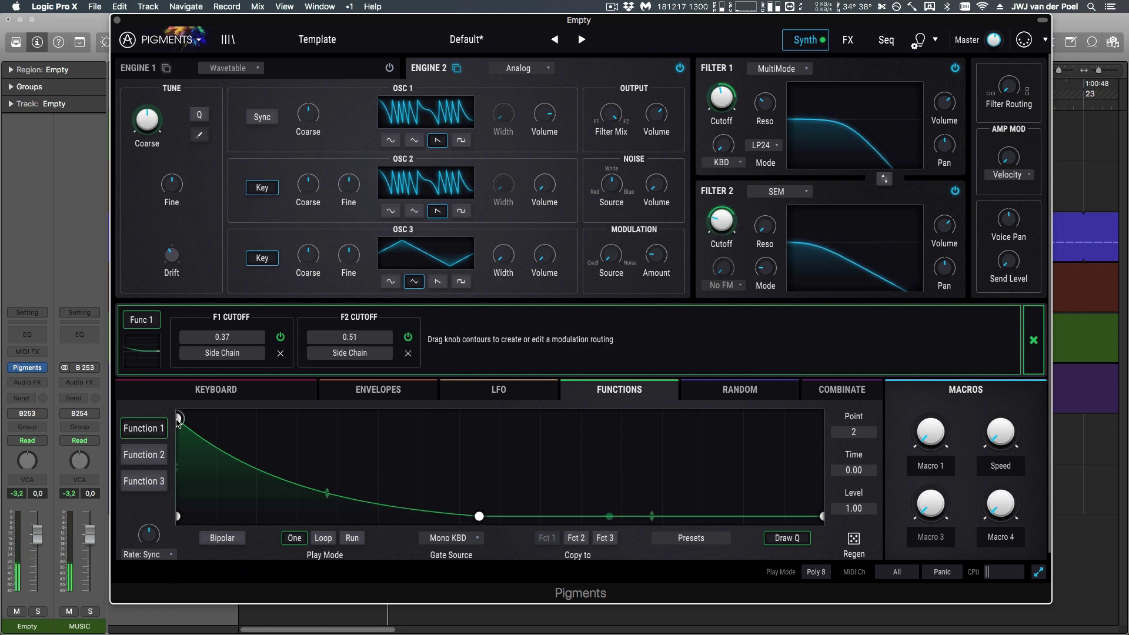
- Reshape Function 1 into a hump, with point 3 at 0.687 s and level 0.602
{"action": "left_click_drag", "start_coordinate": [178, 418], "coordinate": [306, 418]}
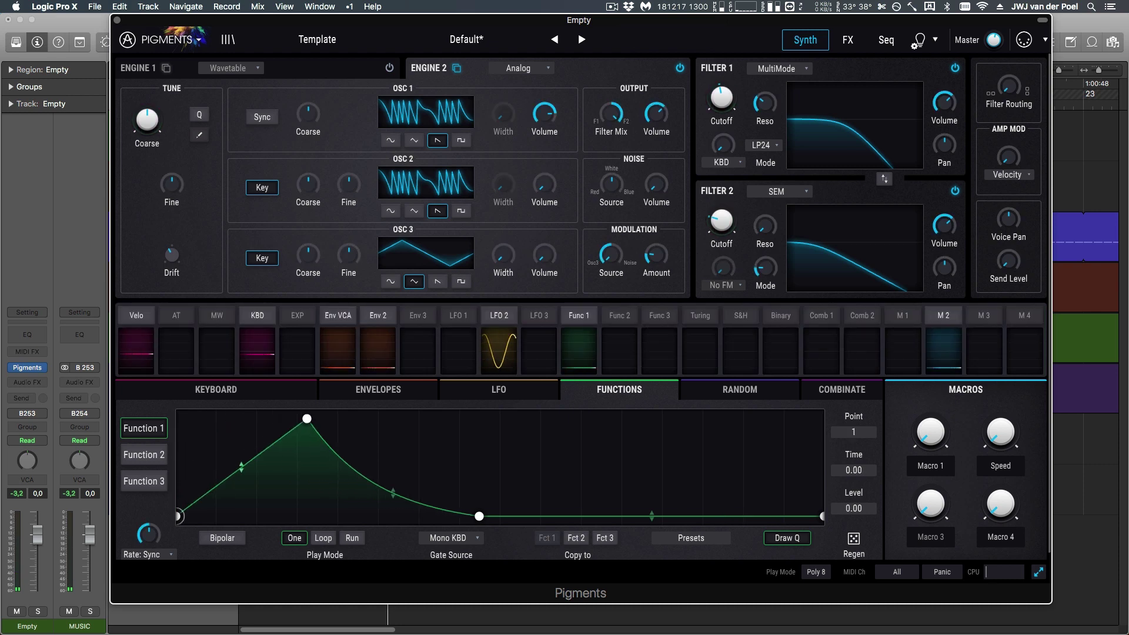
{"action": "left_click_drag", "start_coordinate": [241, 466], "coordinate": [241, 435]}
{"action": "left_click", "coordinate": [479, 516]}
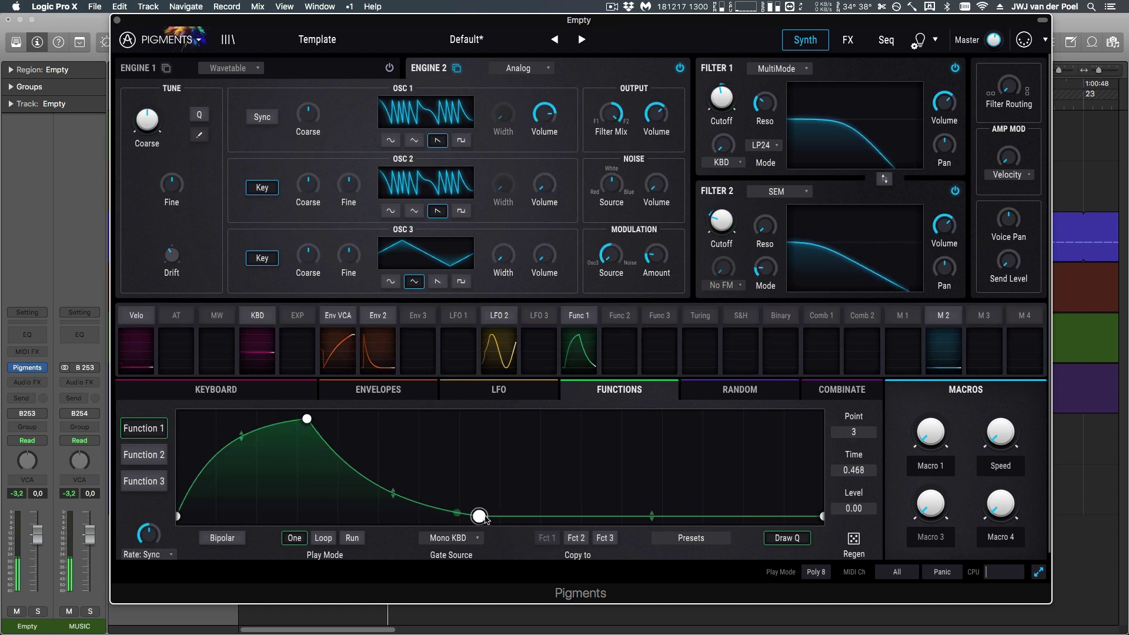
{"action": "left_click_drag", "start_coordinate": [479, 515], "coordinate": [622, 440]}
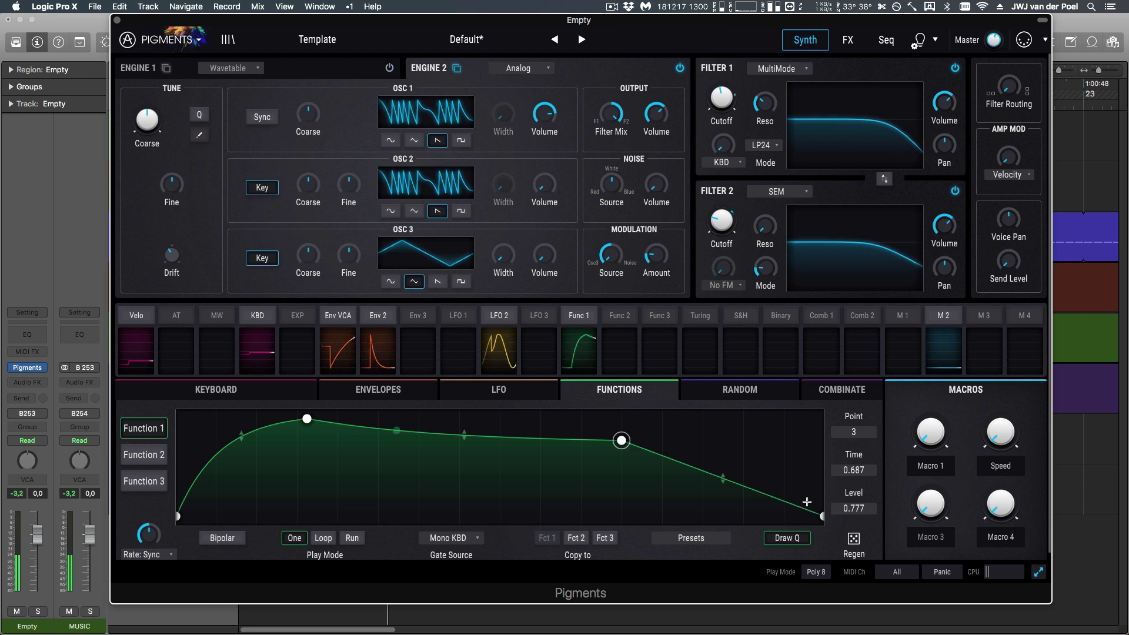
{"action": "left_click_drag", "start_coordinate": [821, 515], "coordinate": [816, 449]}
{"action": "left_click_drag", "start_coordinate": [622, 440], "coordinate": [623, 461]}
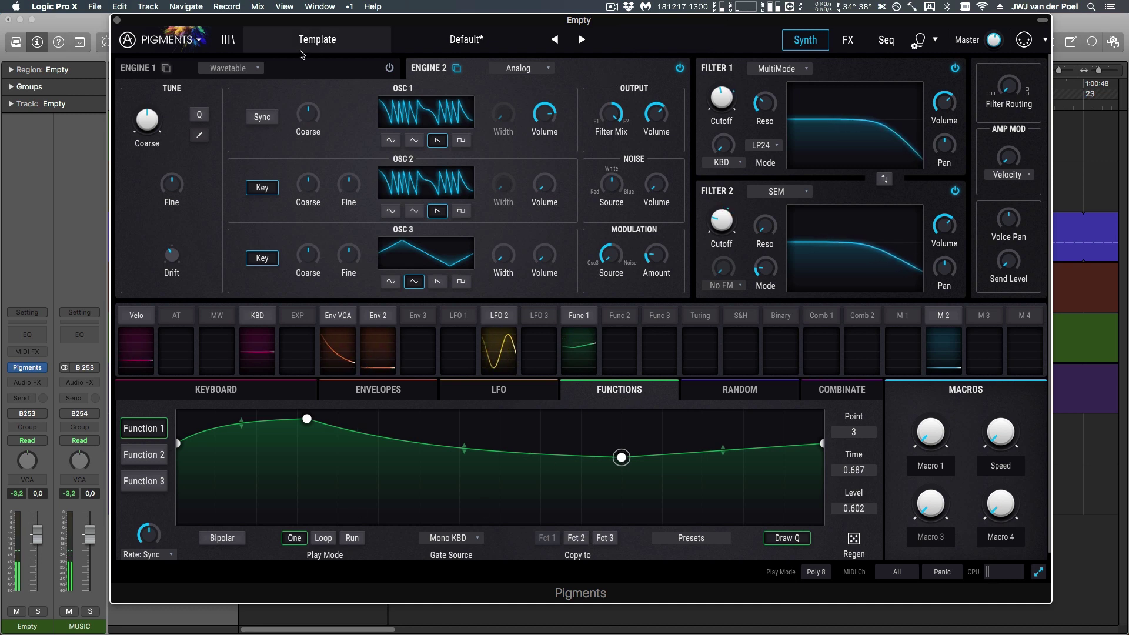
- Show the FX page: Bus A with Delay into Reverb, Bus B with Reverb, and the Reverb Send Bus
{"action": "left_click", "coordinate": [326, 70]}
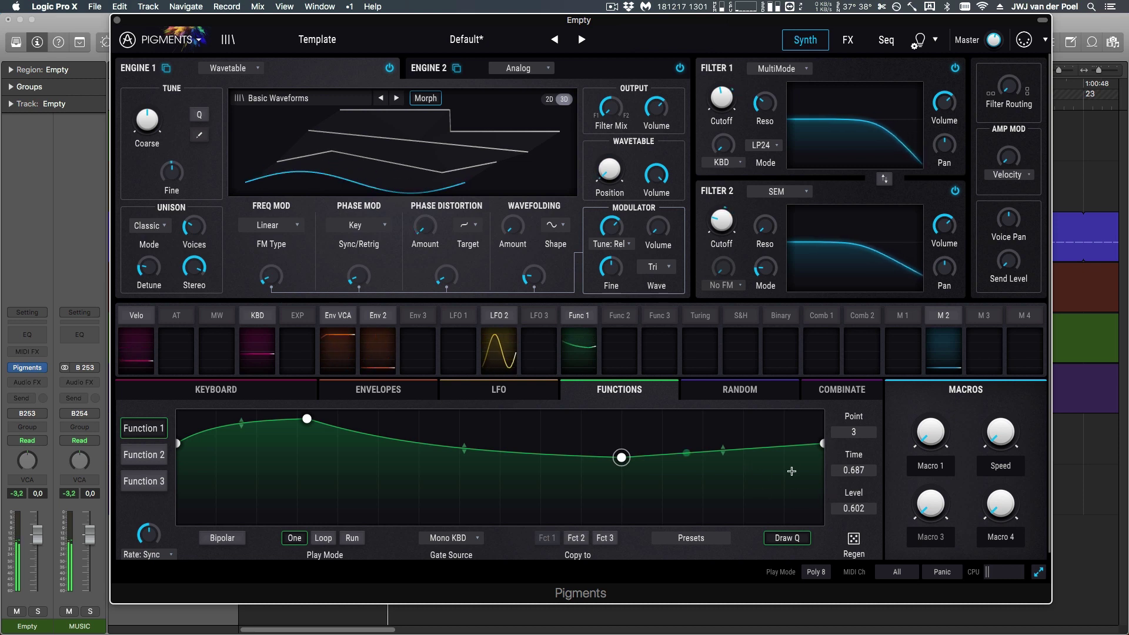
{"action": "mouse_move", "coordinate": [171, 525]}
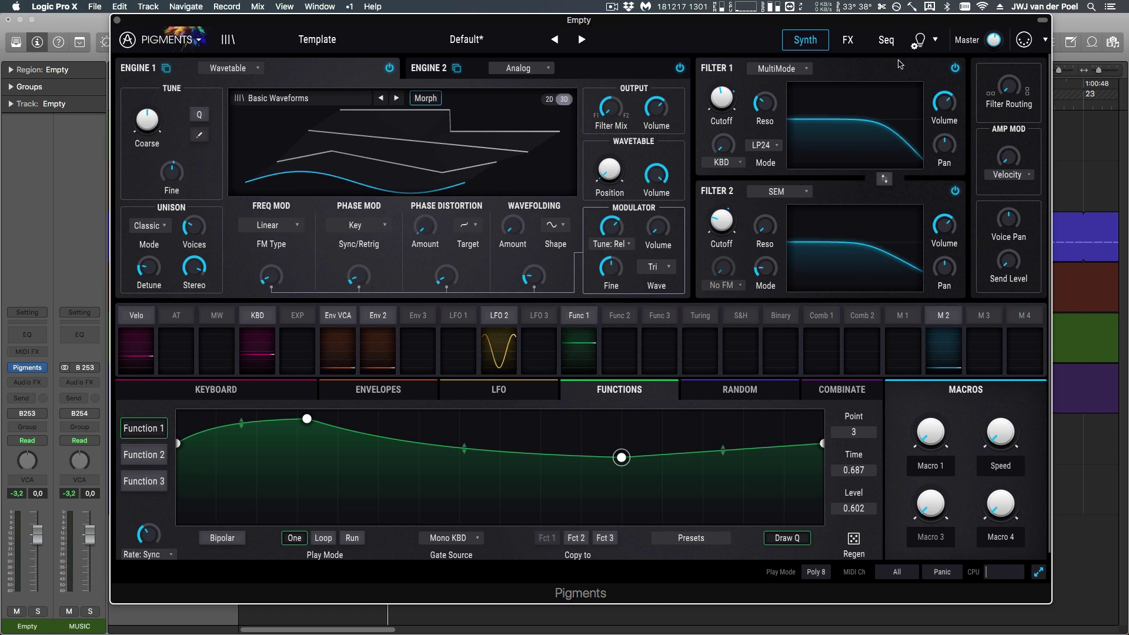
{"action": "left_click", "coordinate": [848, 41]}
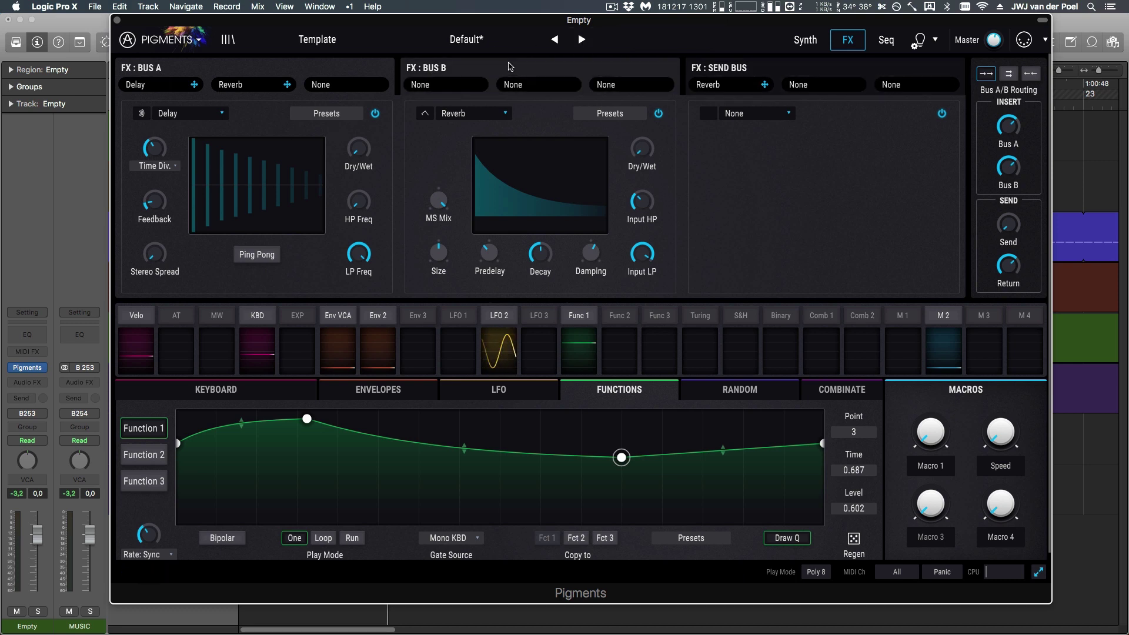
- Move the Reverb from Bus B into Bus A, raise the dry/wet mixes, and make the Delay ping-pong
{"action": "left_click_drag", "start_coordinate": [525, 62], "coordinate": [381, 73]}
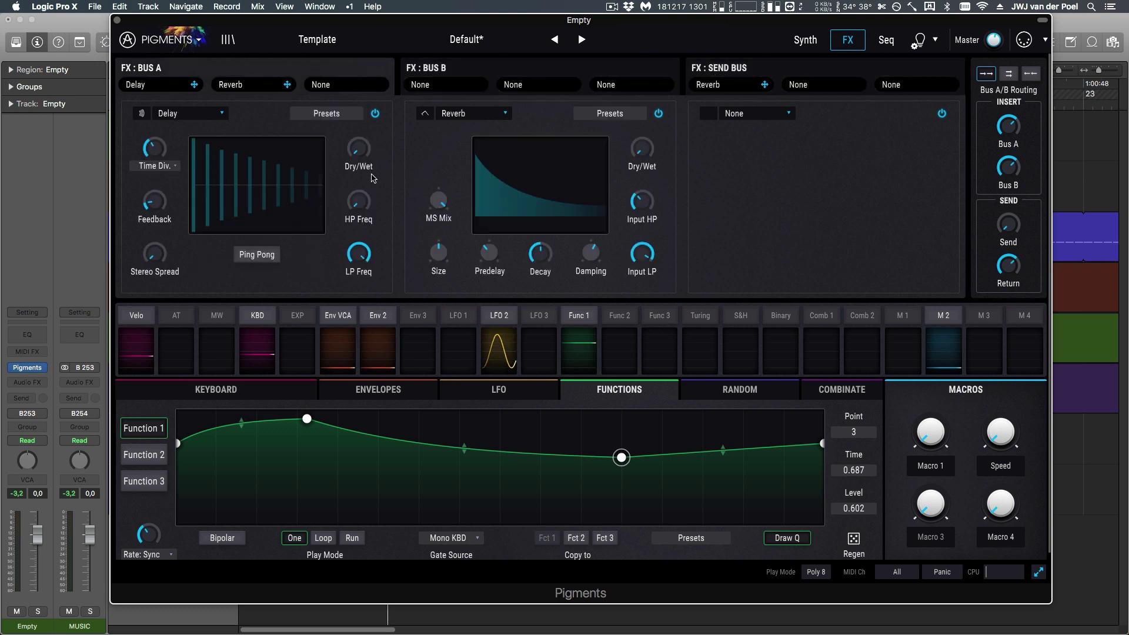
{"action": "left_click_drag", "start_coordinate": [364, 147], "coordinate": [365, 134]}
{"action": "left_click_drag", "start_coordinate": [642, 150], "coordinate": [642, 141]}
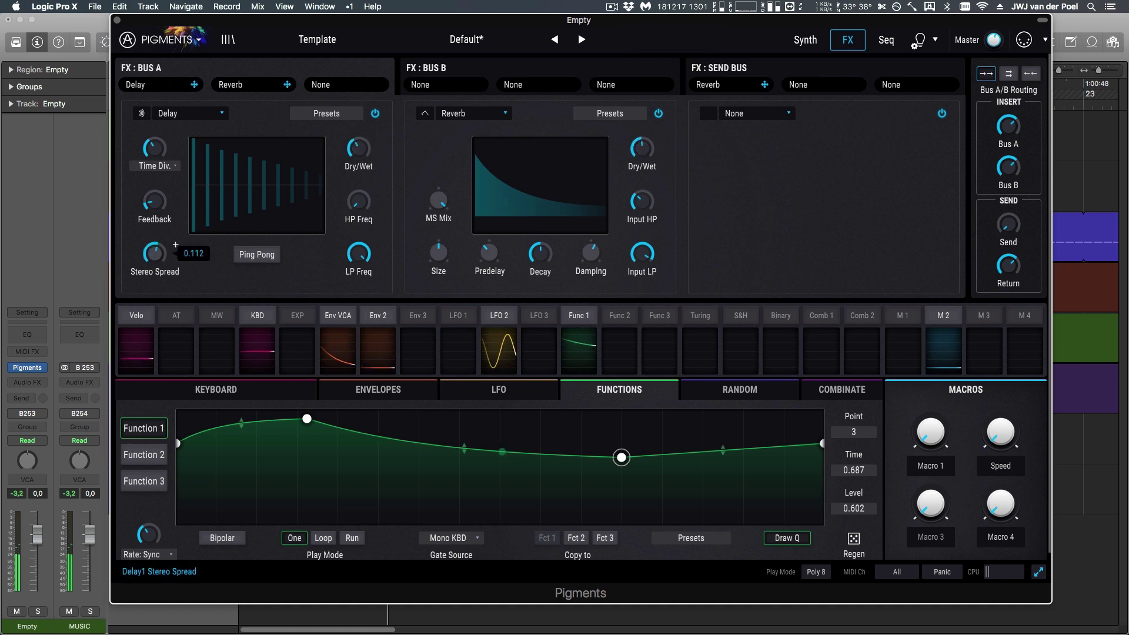
{"action": "left_click", "coordinate": [260, 255]}
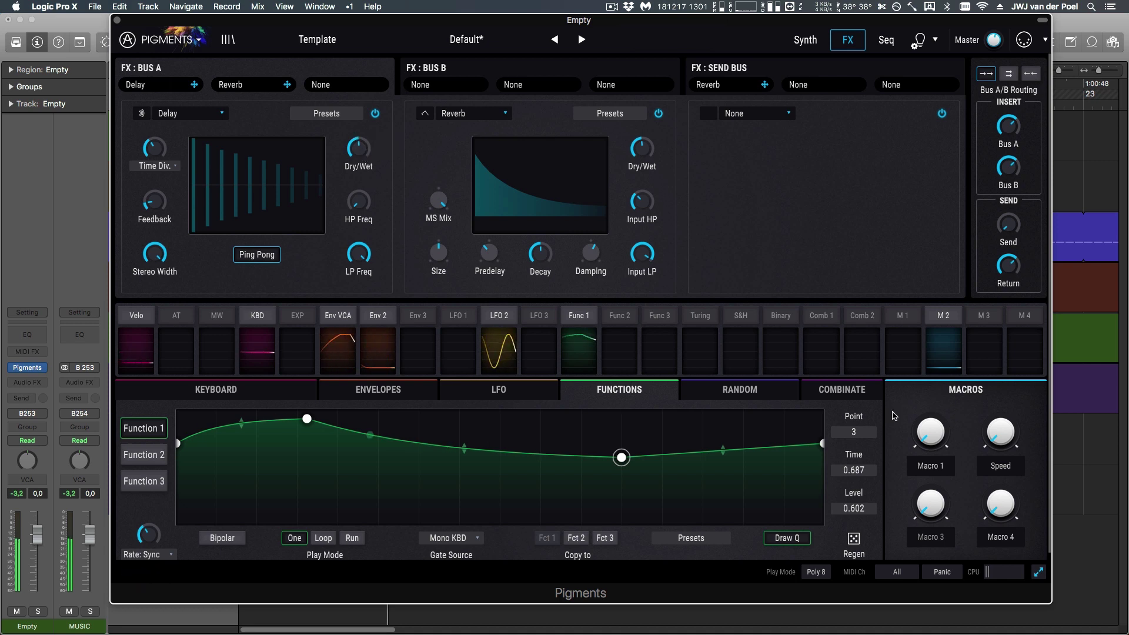
- Check the effect types for Bus B's empty slot, leaving it empty
{"action": "left_click", "coordinate": [443, 75]}
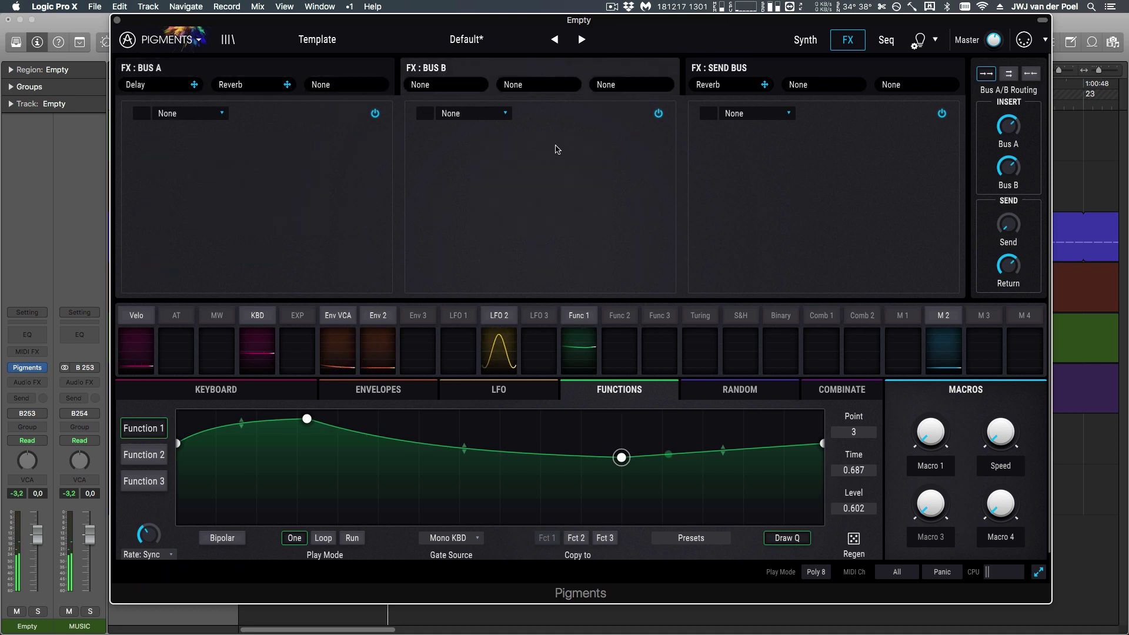
{"action": "left_click", "coordinate": [464, 115]}
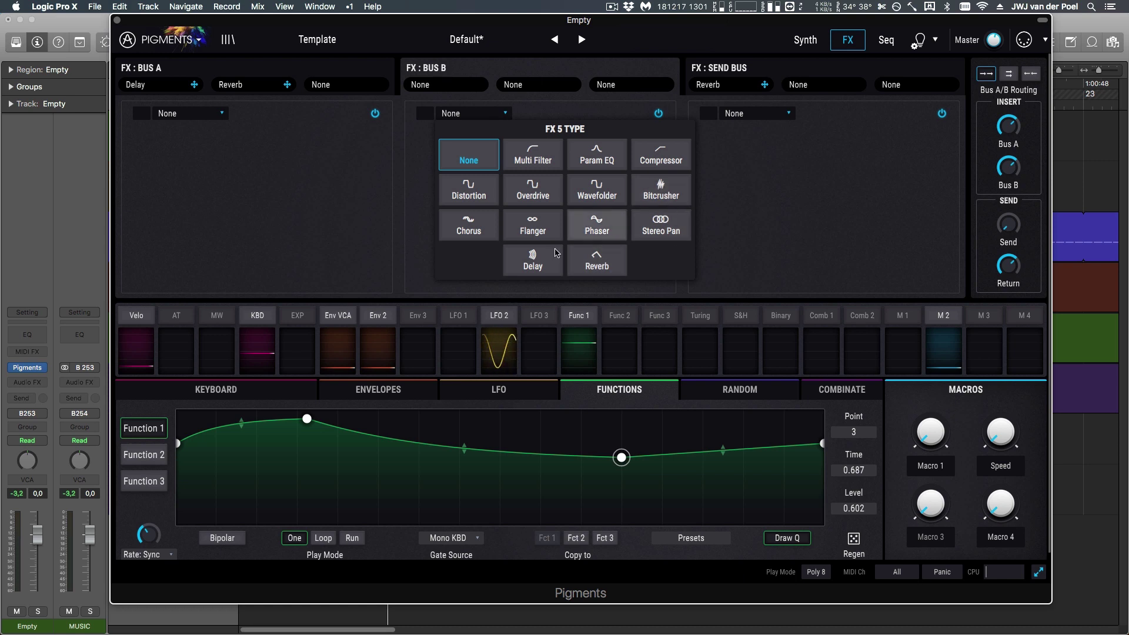
{"action": "left_click", "coordinate": [773, 205]}
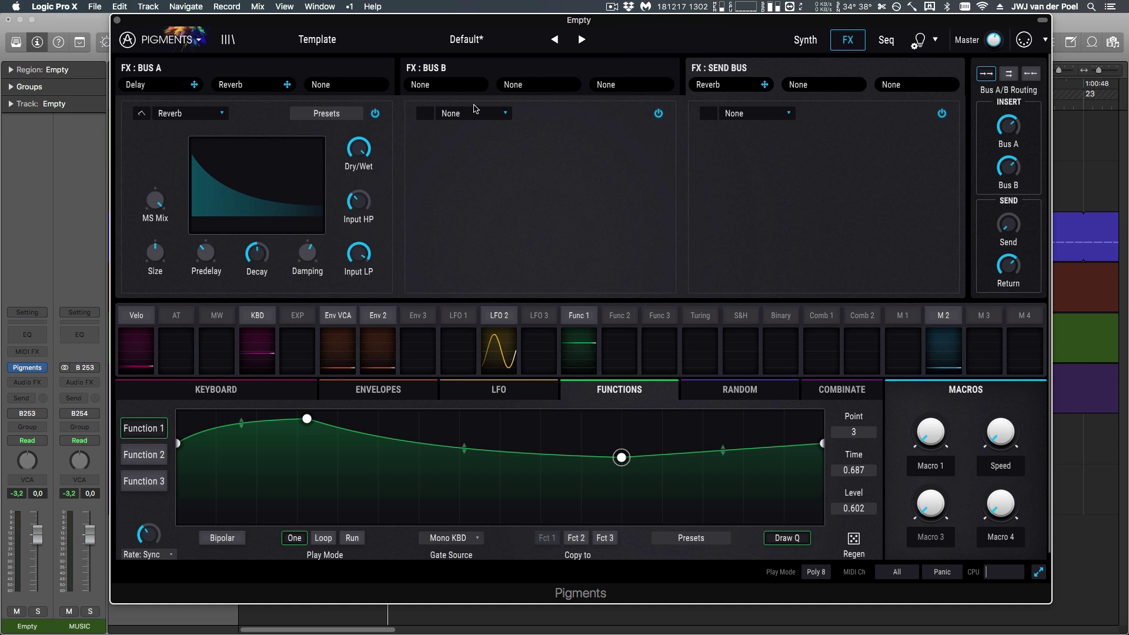
- Make Env 3 modulate the send level at 1.00 and lengthen Env 3's decay slightly
{"action": "left_click", "coordinate": [1004, 235]}
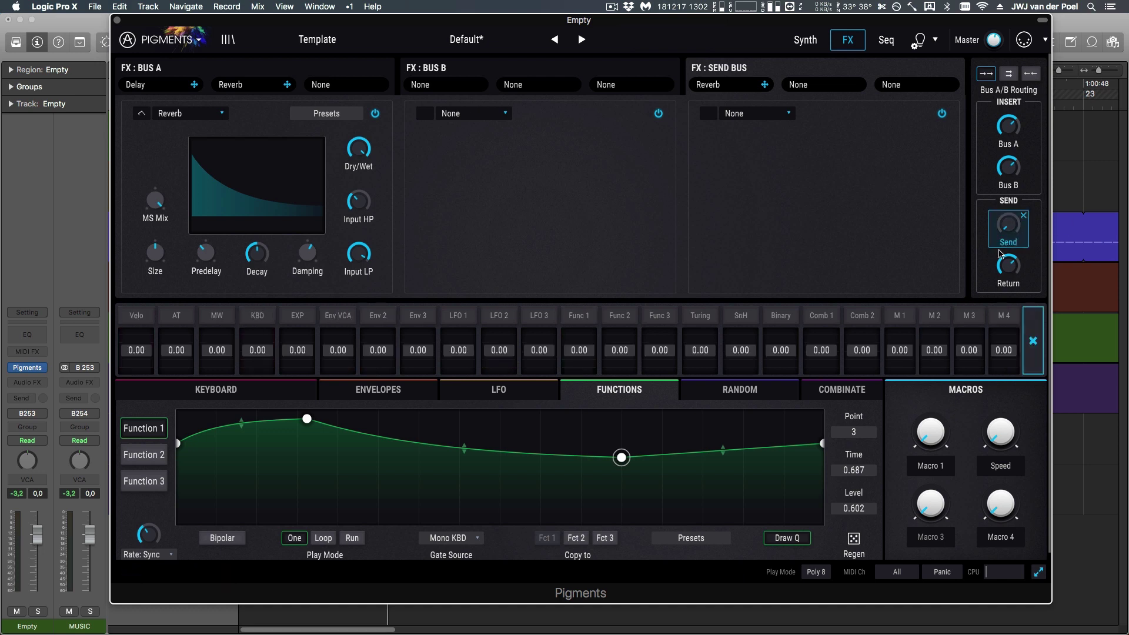
{"action": "left_click_drag", "start_coordinate": [415, 360], "coordinate": [417, 312]}
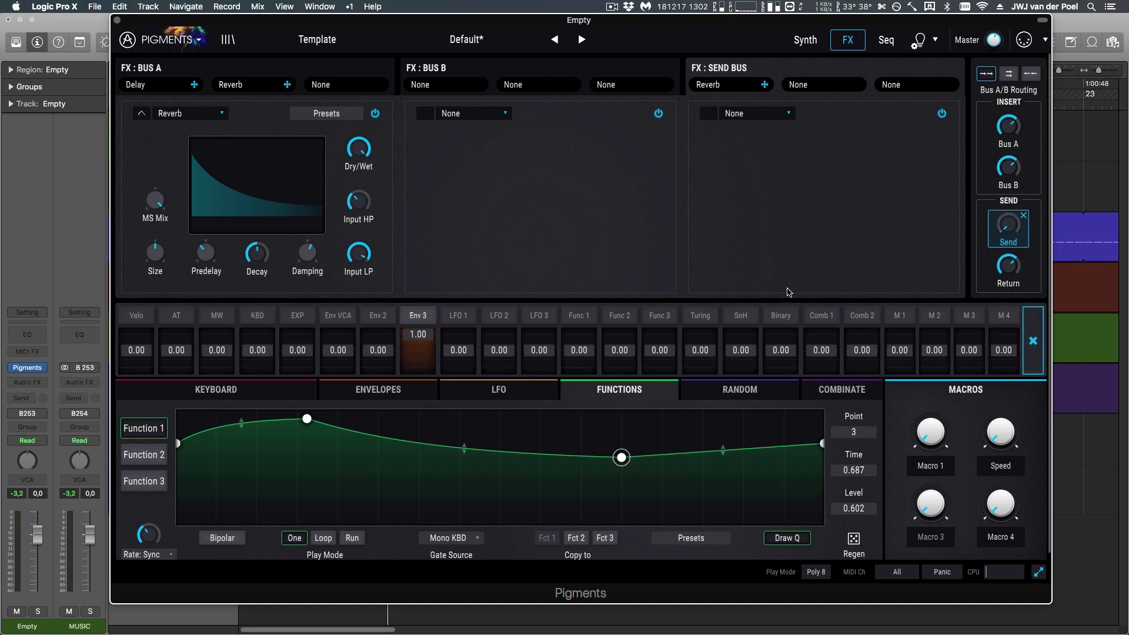
{"action": "left_click", "coordinate": [375, 391]}
{"action": "left_click_drag", "start_coordinate": [725, 499], "coordinate": [725, 492]}
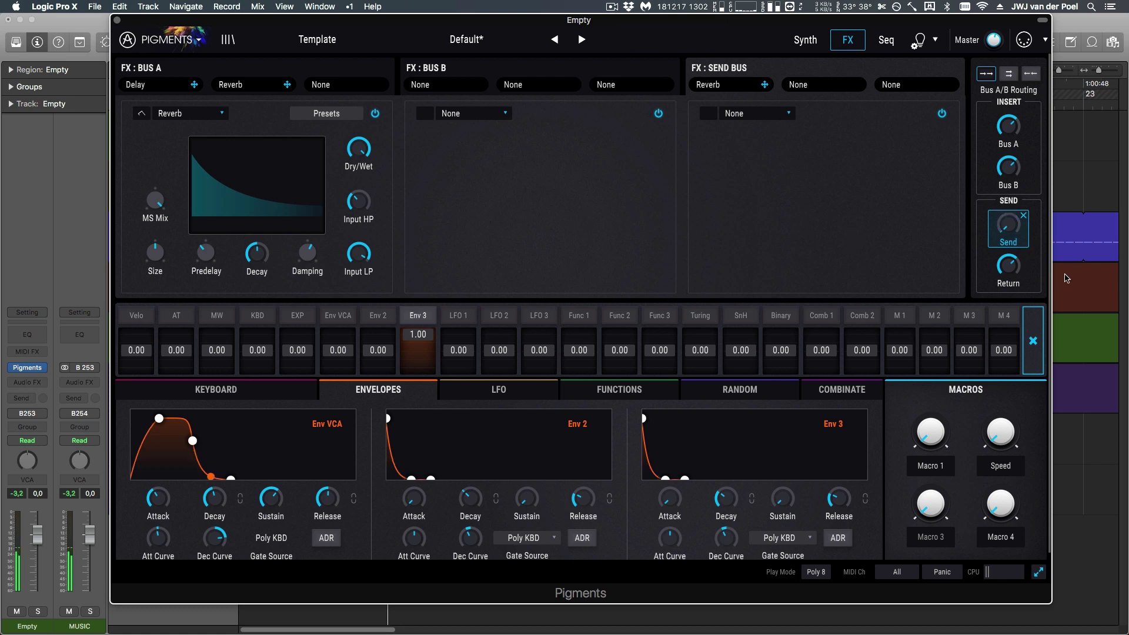
- Load an Overdrive into Bus B, raise its drive, and set Env 3's decay to 1.82 s
{"action": "left_click", "coordinate": [476, 112]}
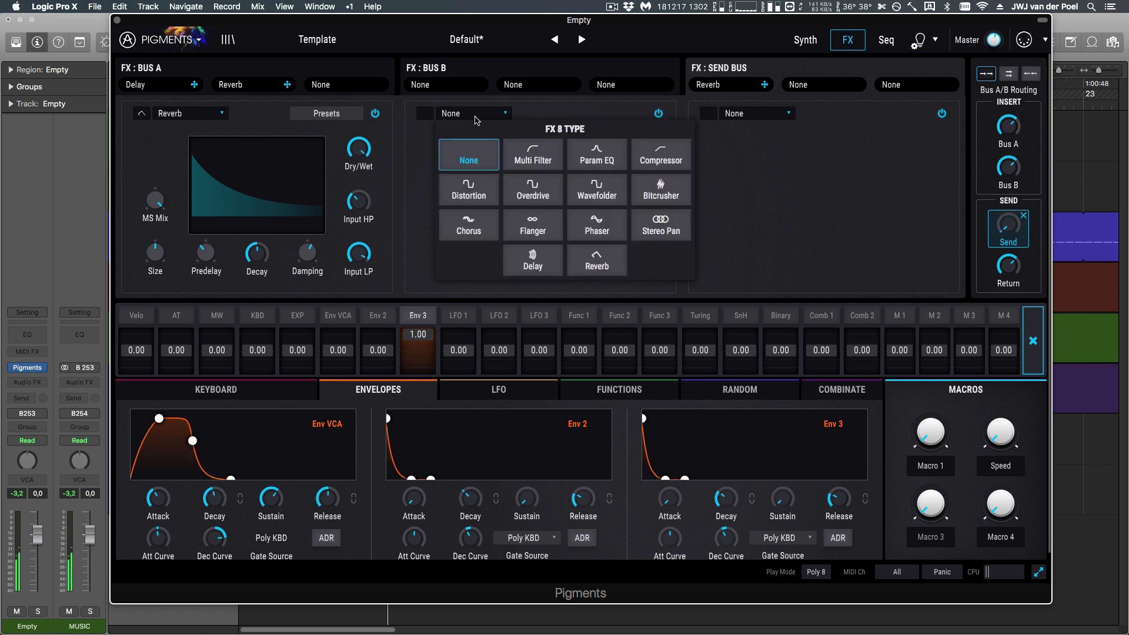
{"action": "left_click", "coordinate": [533, 188]}
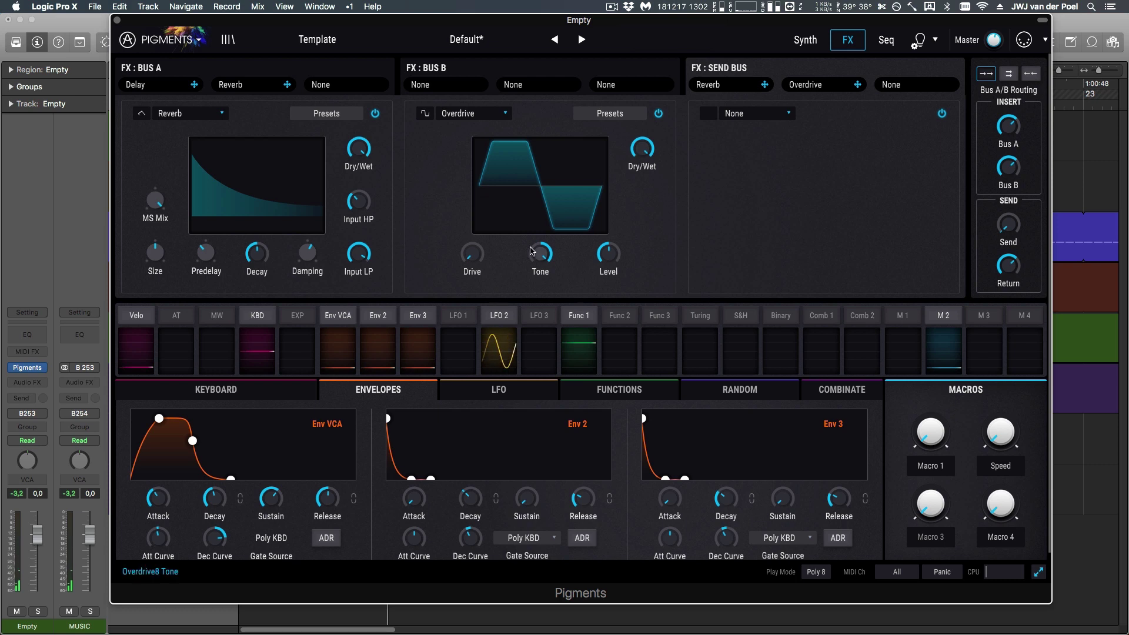
{"action": "left_click_drag", "start_coordinate": [476, 265], "coordinate": [476, 250]}
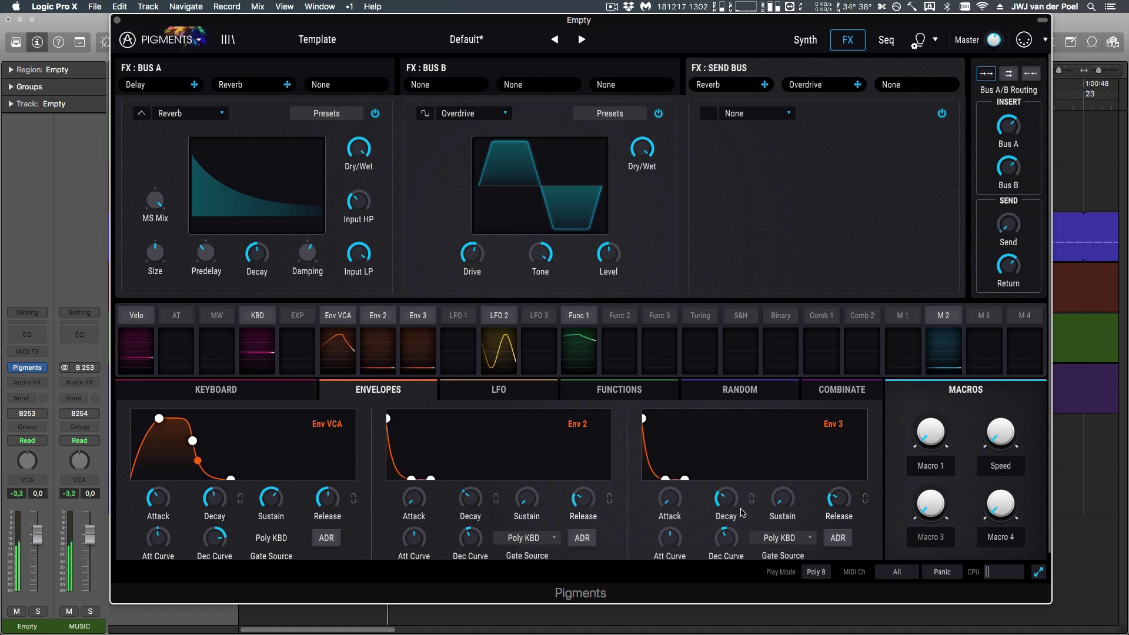
{"action": "left_click_drag", "start_coordinate": [725, 499], "coordinate": [725, 499]}
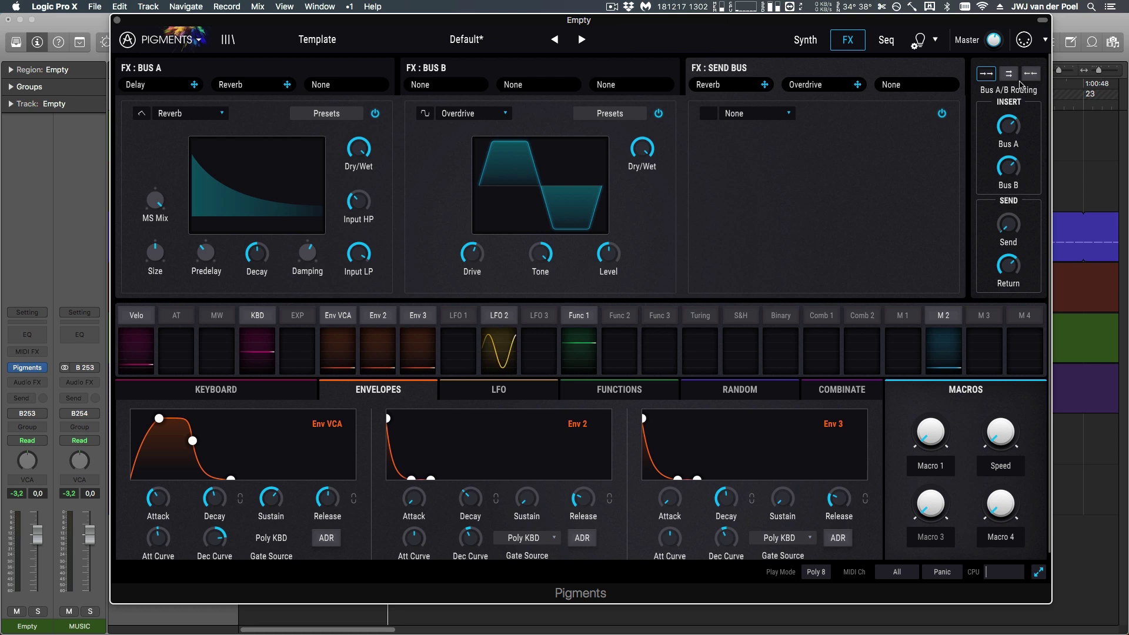
- Try the Bus A/B routing modes, ending on B -> A so Bus B feeds Bus A
{"action": "left_click", "coordinate": [1037, 73]}
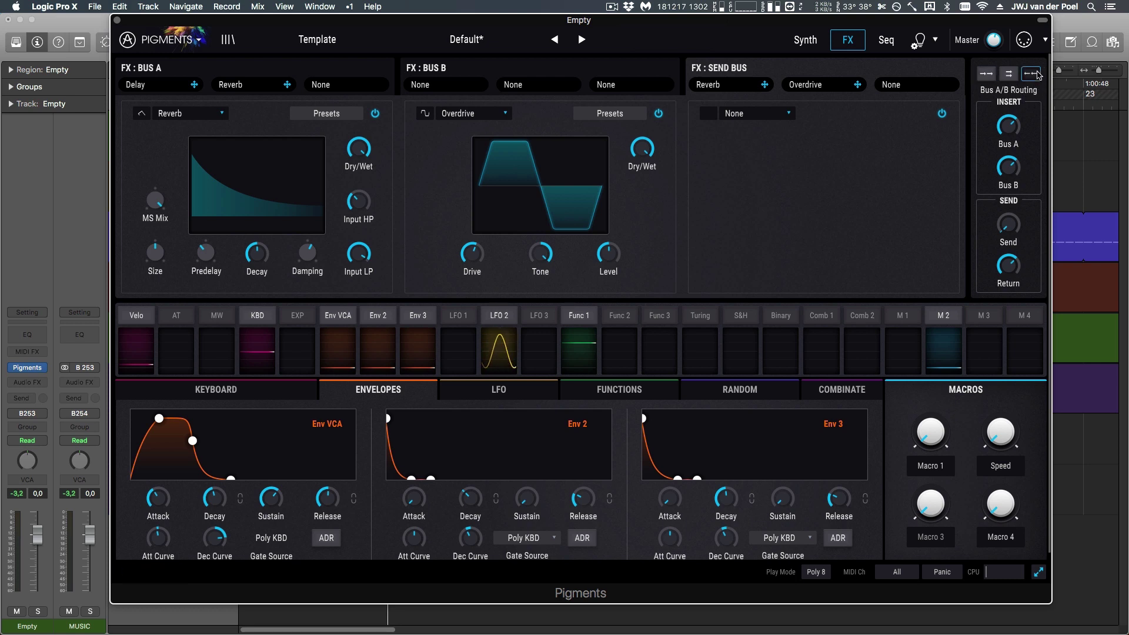
{"action": "left_click", "coordinate": [986, 74]}
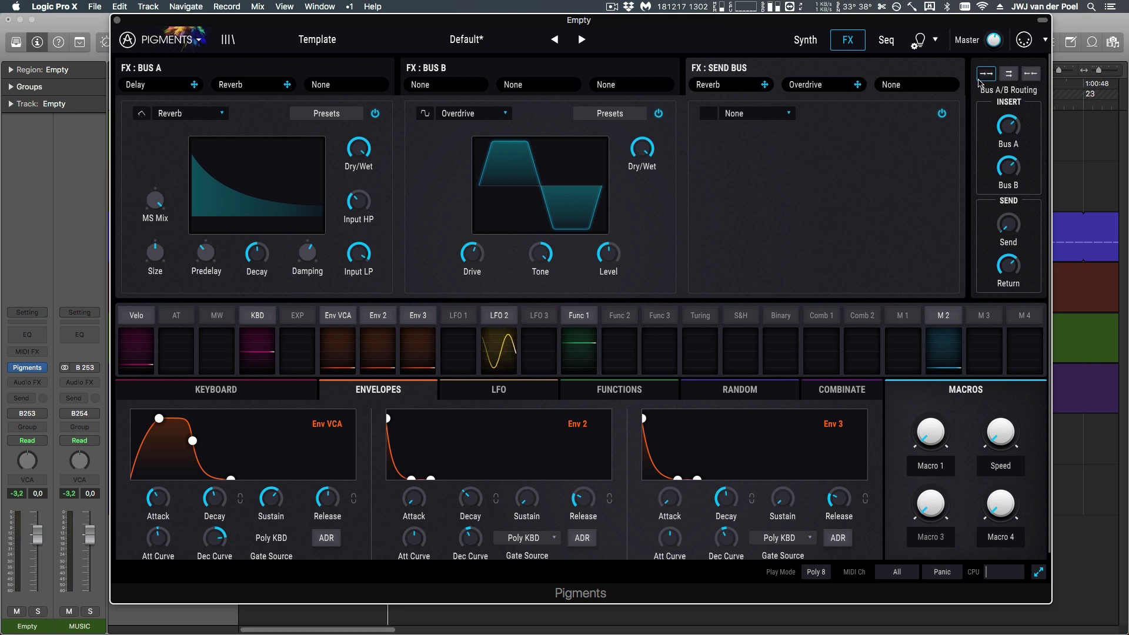
{"action": "left_click", "coordinate": [1008, 77]}
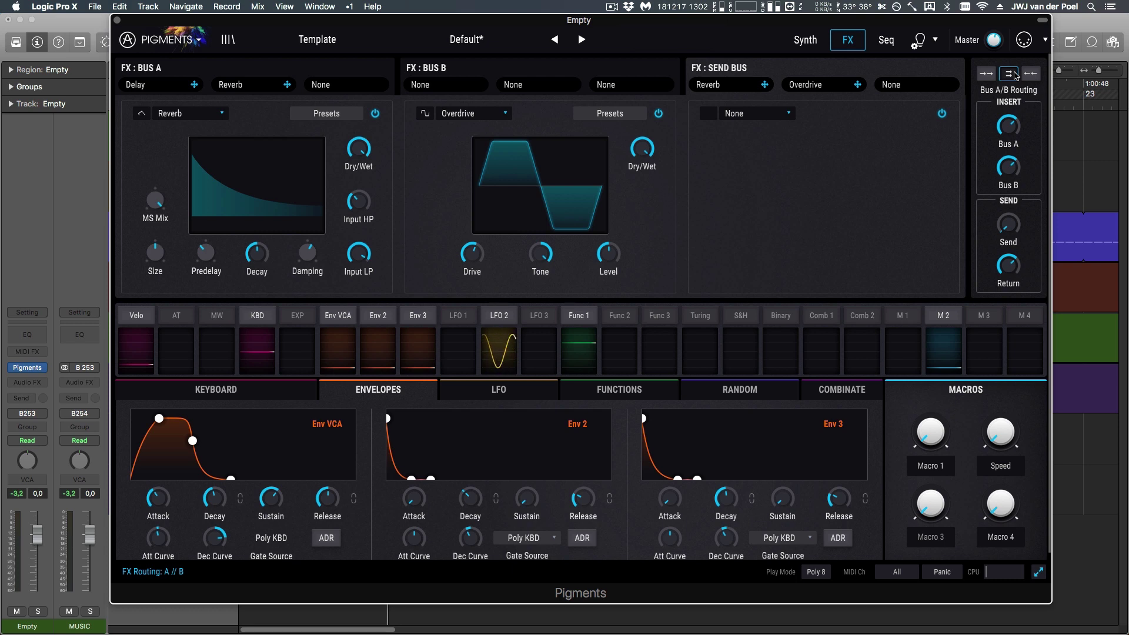
{"action": "left_click", "coordinate": [990, 74]}
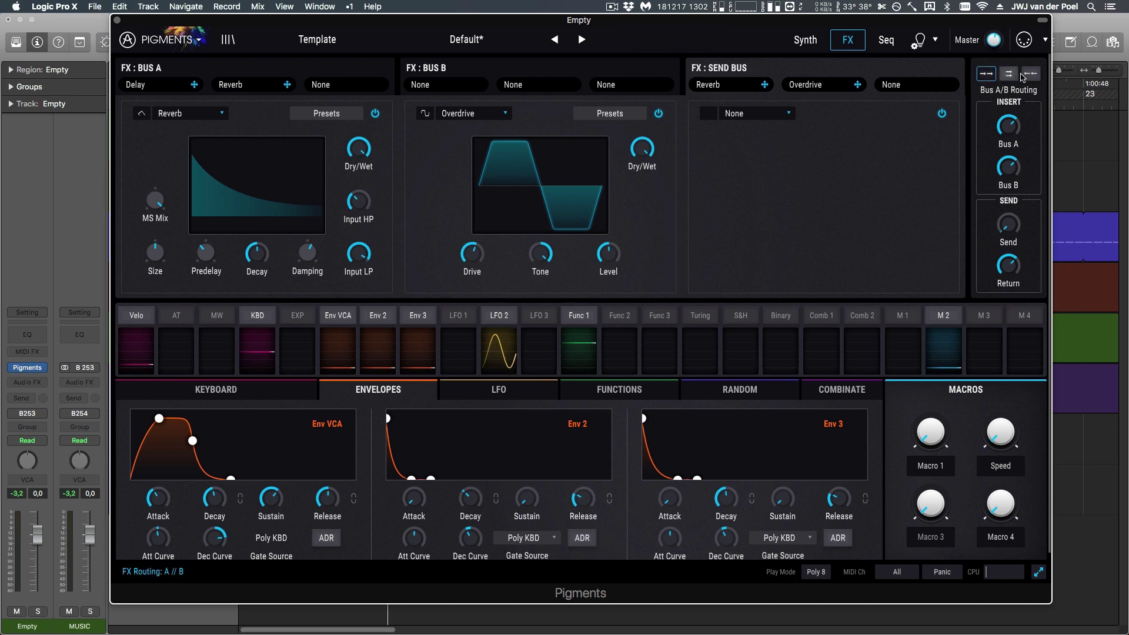
{"action": "left_click", "coordinate": [1033, 73]}
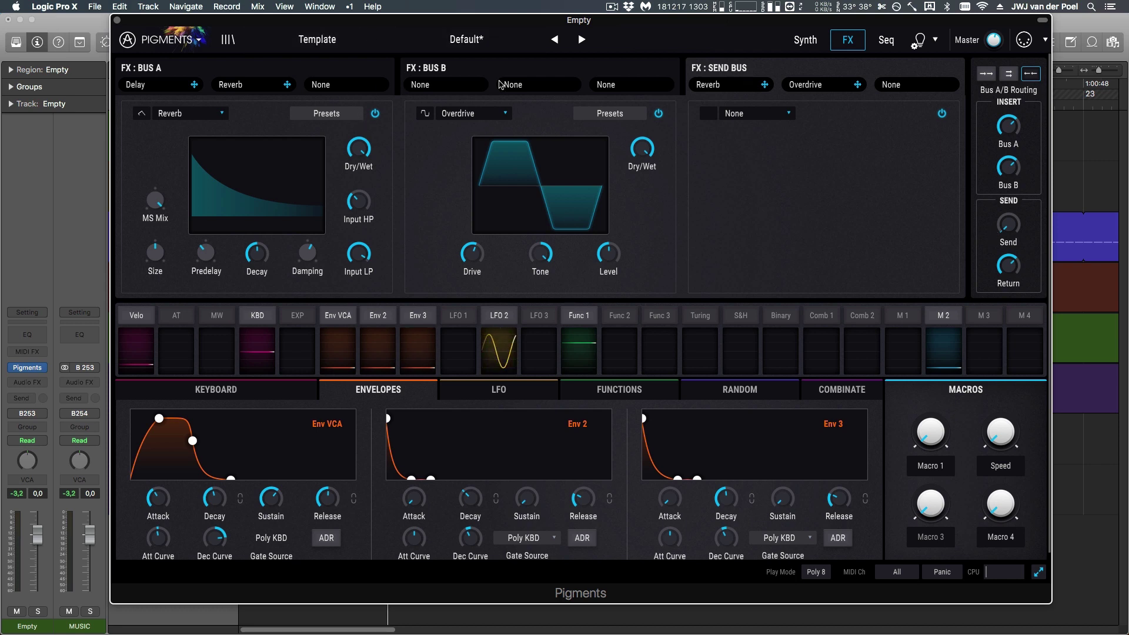
- Set Bus A and Bus B dry/wet to 24% and 44%, and make the amp envelope attack instant
{"action": "left_click_drag", "start_coordinate": [347, 151], "coordinate": [374, 139]}
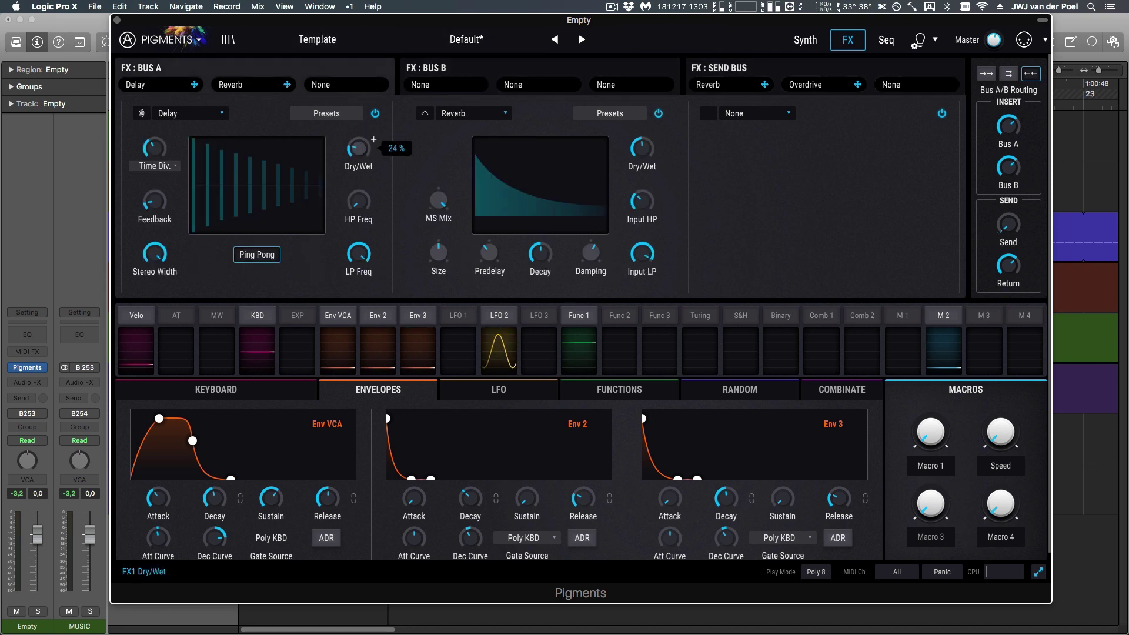
{"action": "left_click_drag", "start_coordinate": [654, 154], "coordinate": [656, 139]}
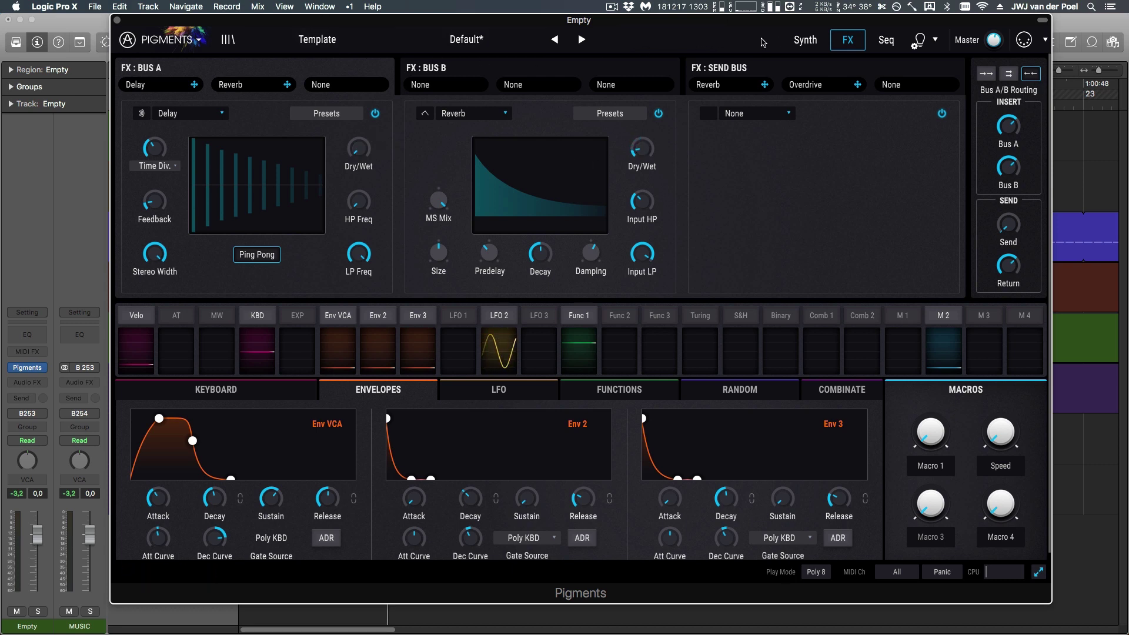
{"action": "left_click", "coordinate": [805, 45]}
{"action": "left_click_drag", "start_coordinate": [157, 498], "coordinate": [157, 538]}
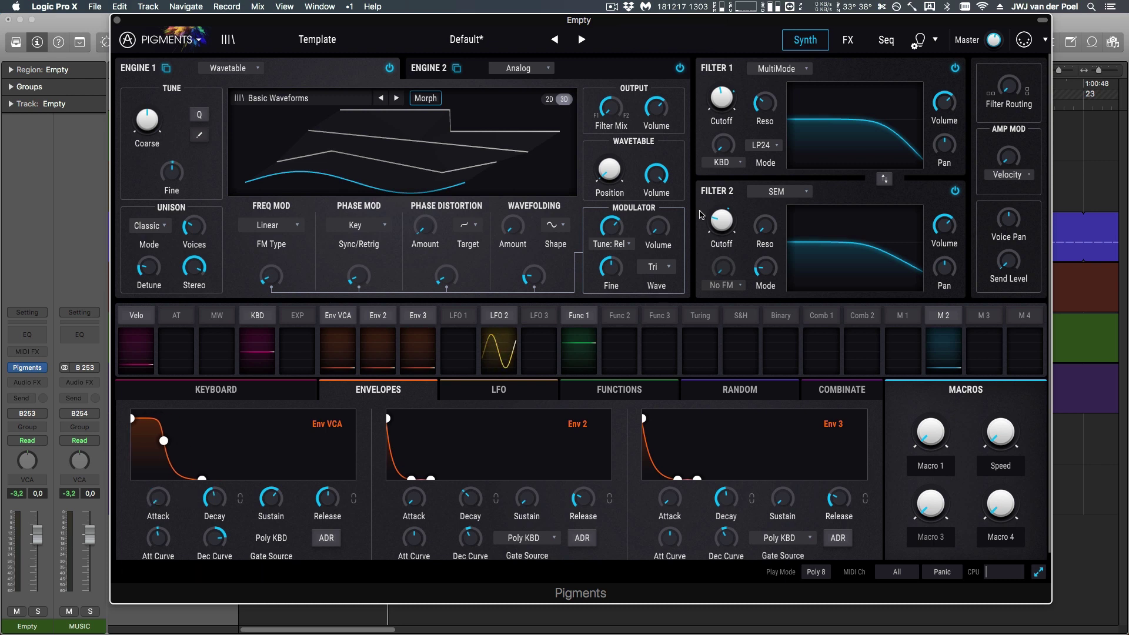
- Reduce Env 3's modulation of the send level and bring up the arpeggiator Sequencer page
{"action": "left_click", "coordinate": [886, 40]}
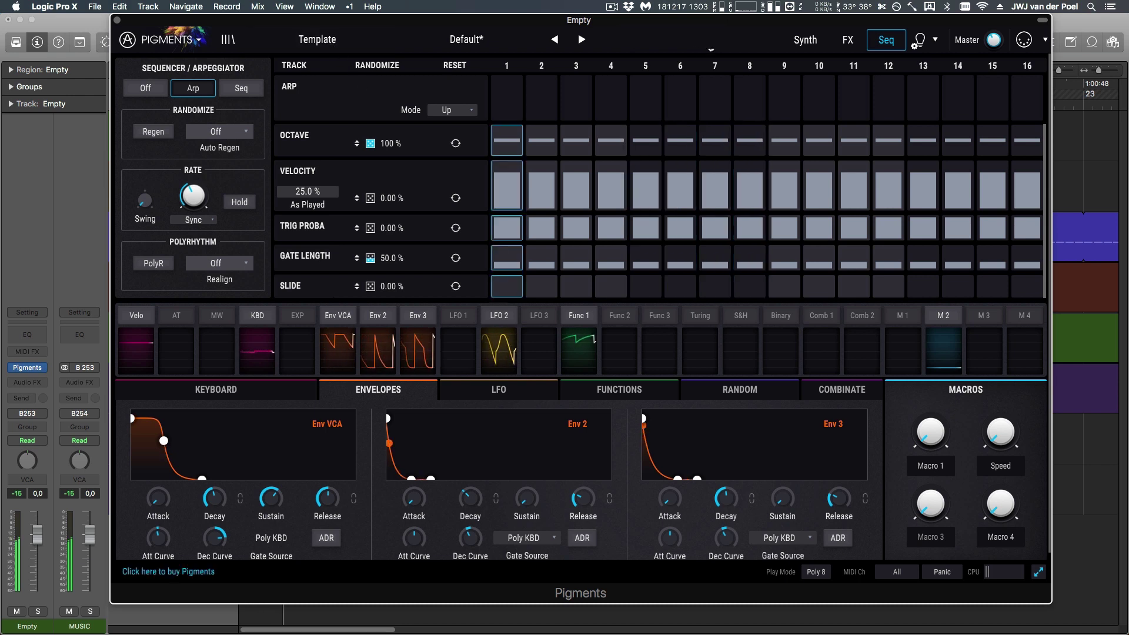
{"action": "left_click", "coordinate": [804, 40]}
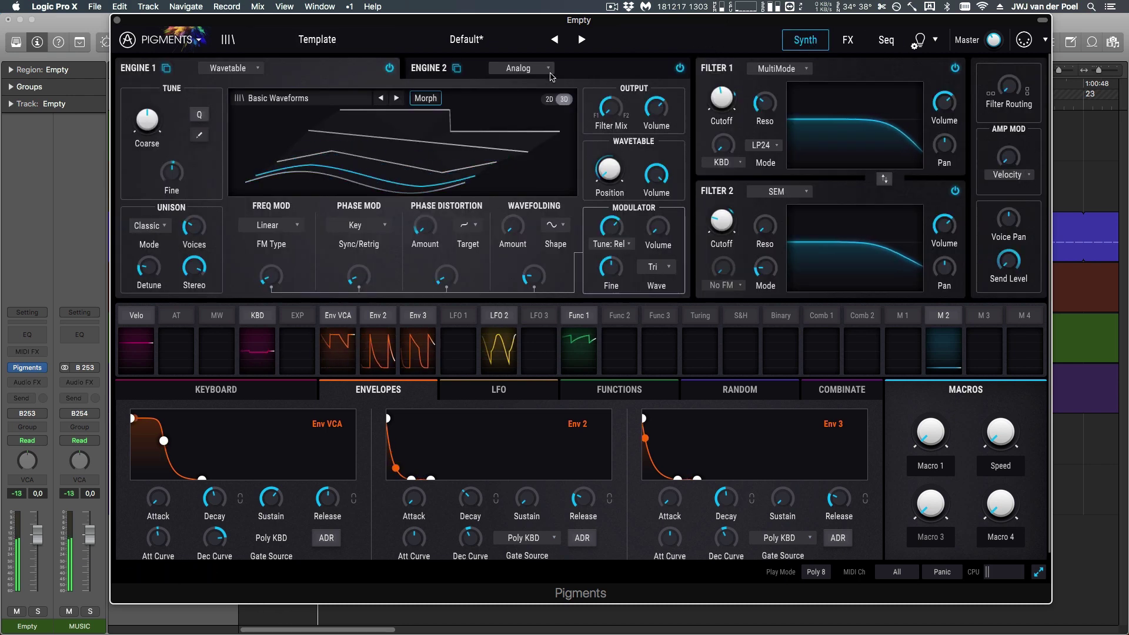
{"action": "left_click", "coordinate": [845, 45]}
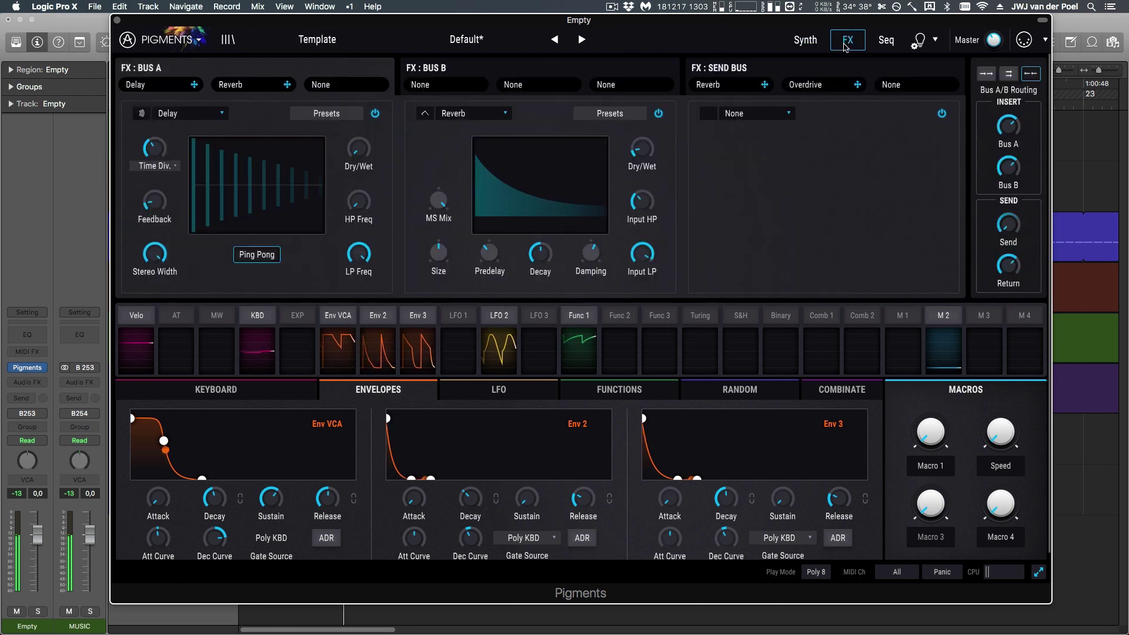
{"action": "left_click", "coordinate": [1007, 223]}
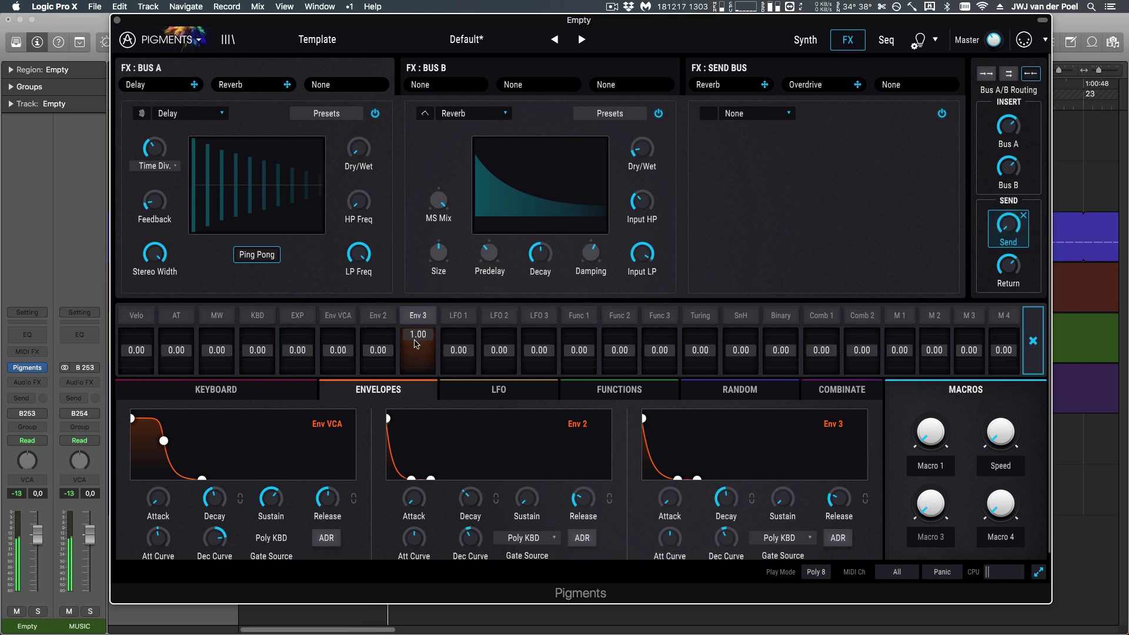
{"action": "left_click_drag", "start_coordinate": [418, 346], "coordinate": [418, 386]}
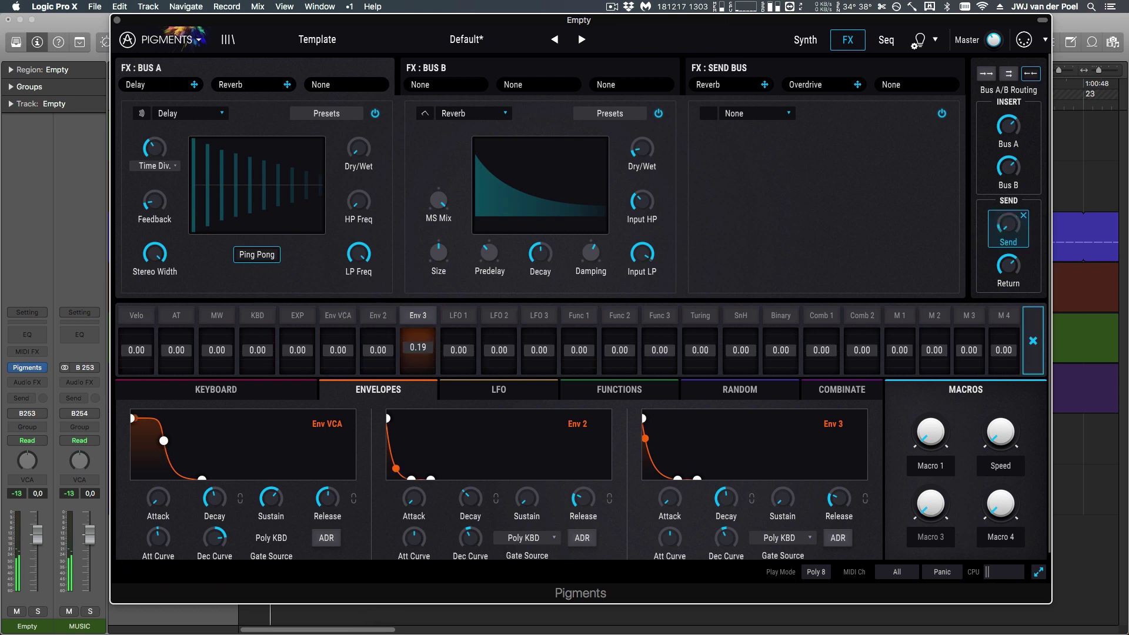
{"action": "left_click", "coordinate": [886, 39]}
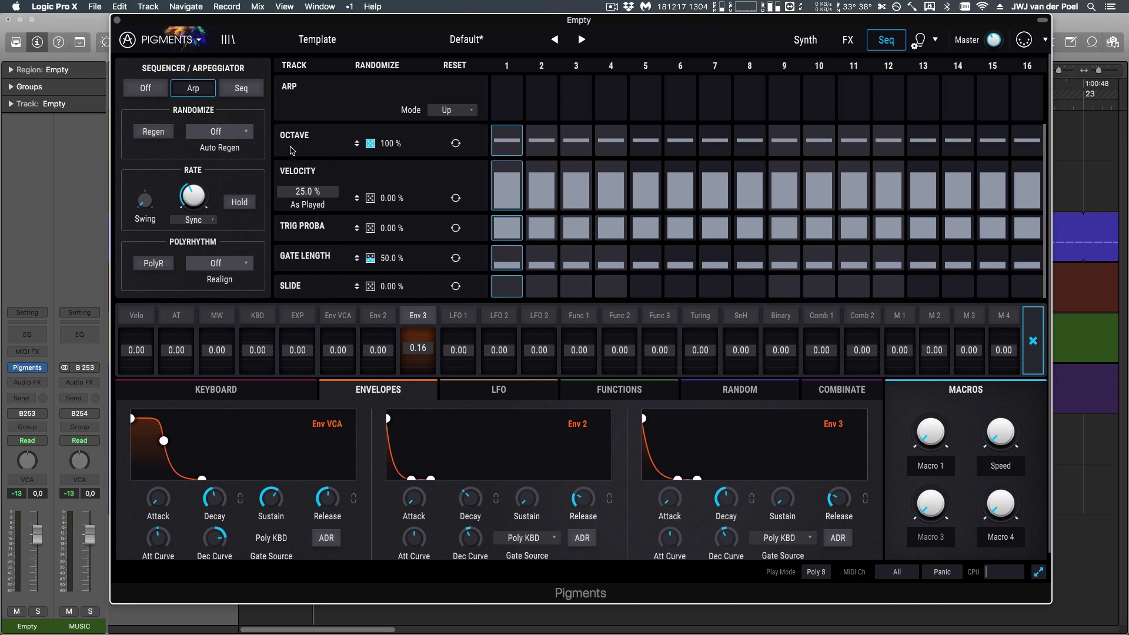
- Enable PolyR, clear velocity steps 4–16, and lower steps 1–2 into a rising ramp
{"action": "left_click", "coordinate": [162, 264]}
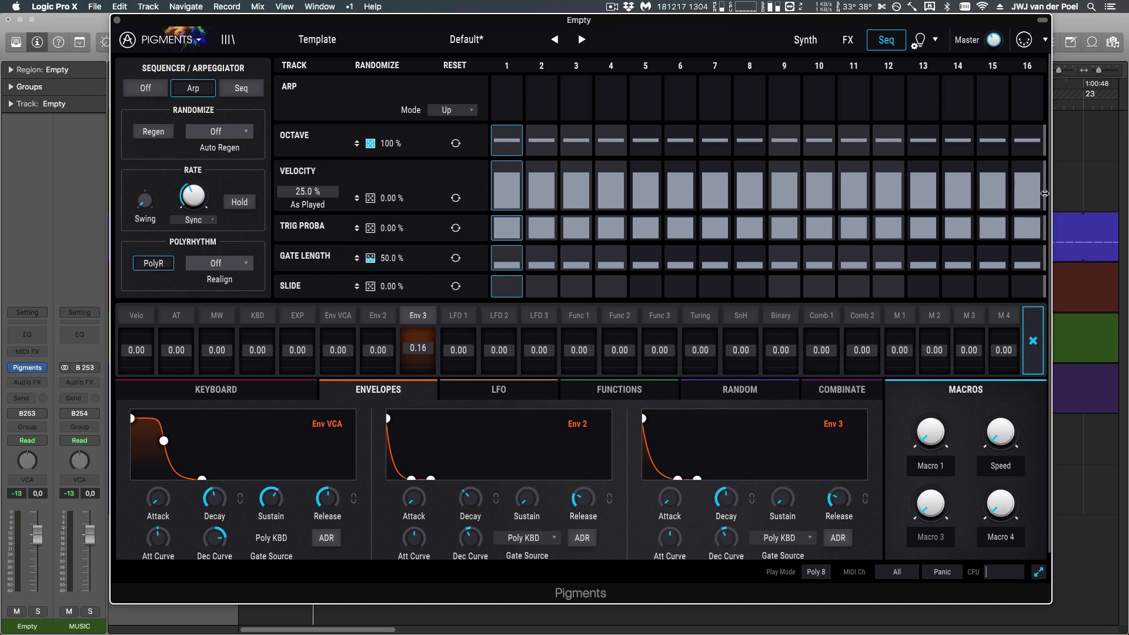
{"action": "left_click_drag", "start_coordinate": [1035, 187], "coordinate": [584, 182]}
{"action": "mouse_move", "coordinate": [504, 181]}
{"action": "left_mouse_down"}
{"action": "mouse_move", "coordinate": [521, 200]}
{"action": "mouse_move", "coordinate": [539, 176]}
{"action": "mouse_move", "coordinate": [538, 185]}
{"action": "mouse_move", "coordinate": [504, 186]}
{"action": "mouse_move", "coordinate": [505, 199]}
{"action": "mouse_move", "coordinate": [577, 170]}
{"action": "left_mouse_up"}
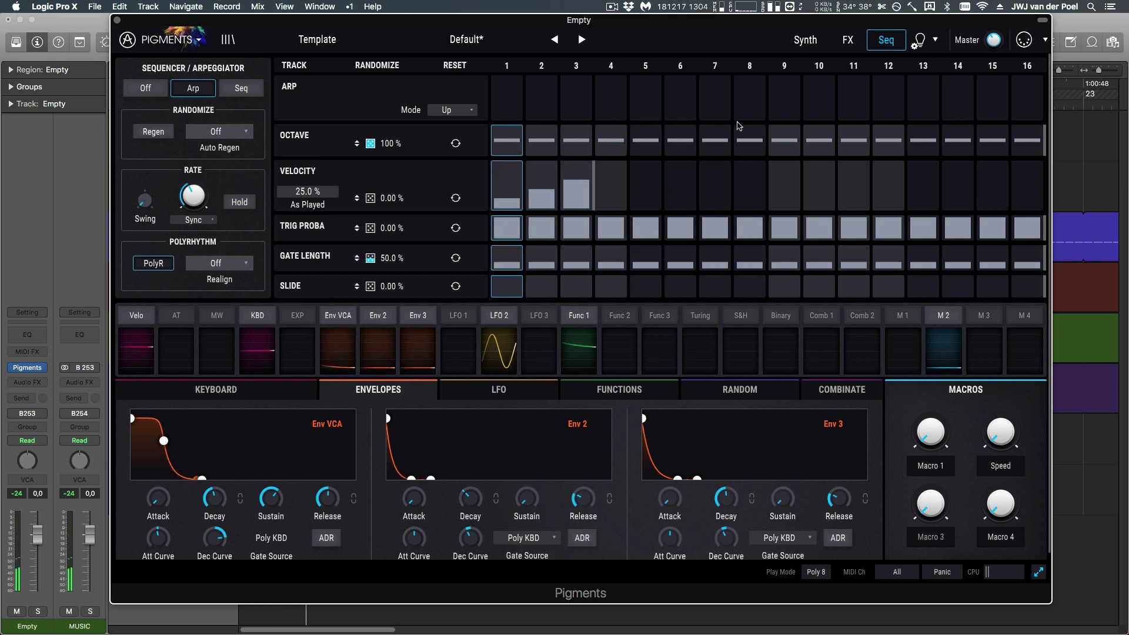
- Make velocity modulate Engine 1's output volume by about 0.75
{"action": "left_click", "coordinate": [805, 39]}
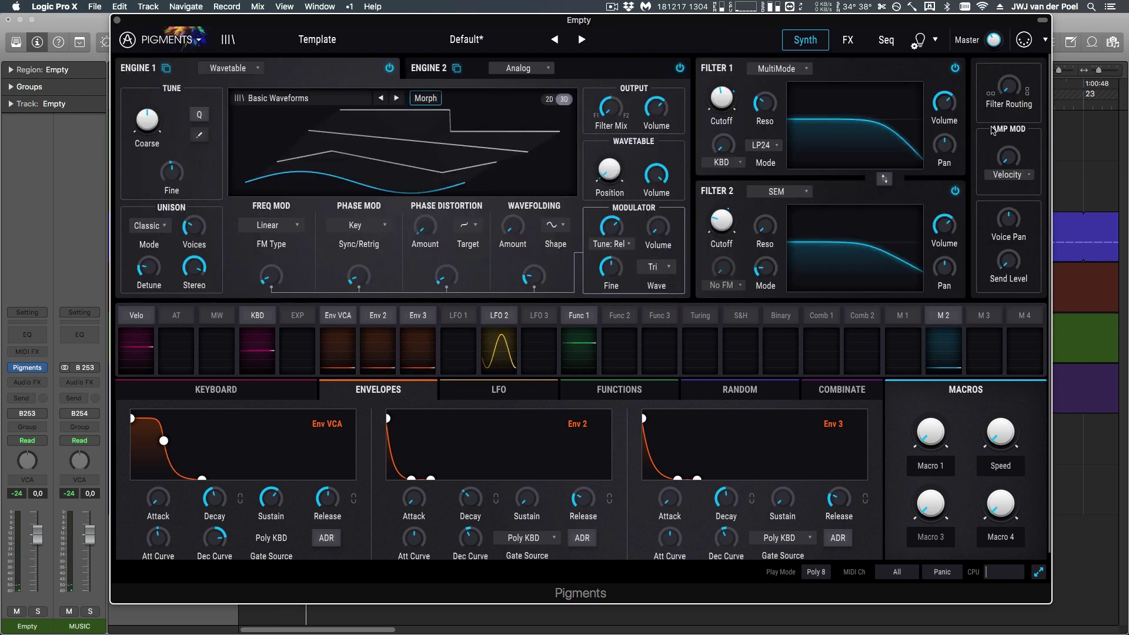
{"action": "mouse_move", "coordinate": [673, 99]}
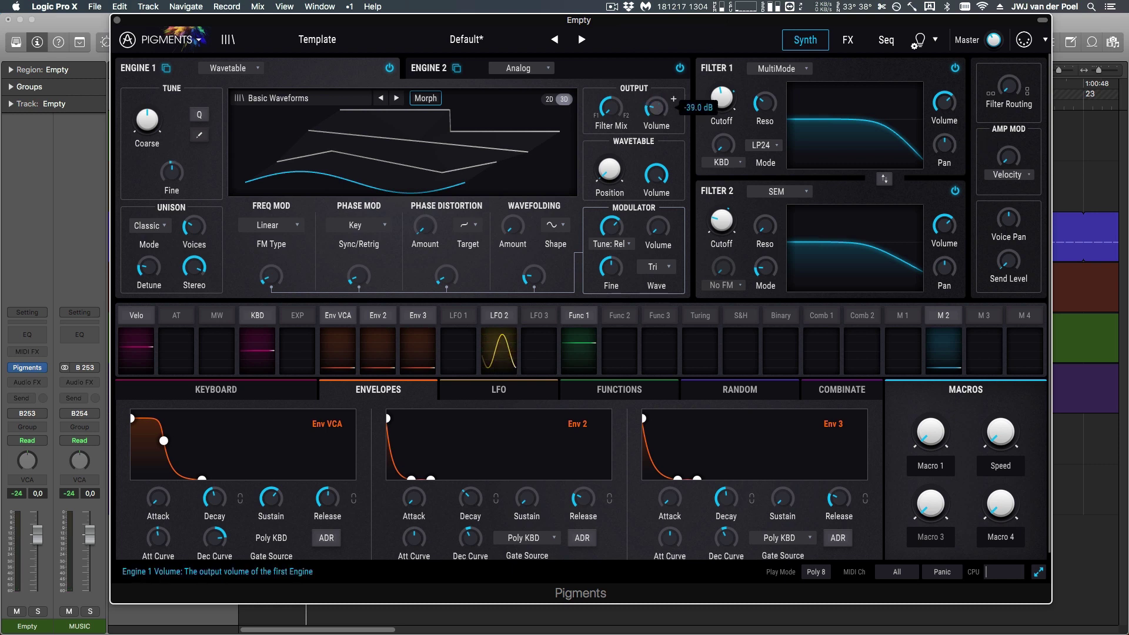
{"action": "left_click", "coordinate": [674, 99]}
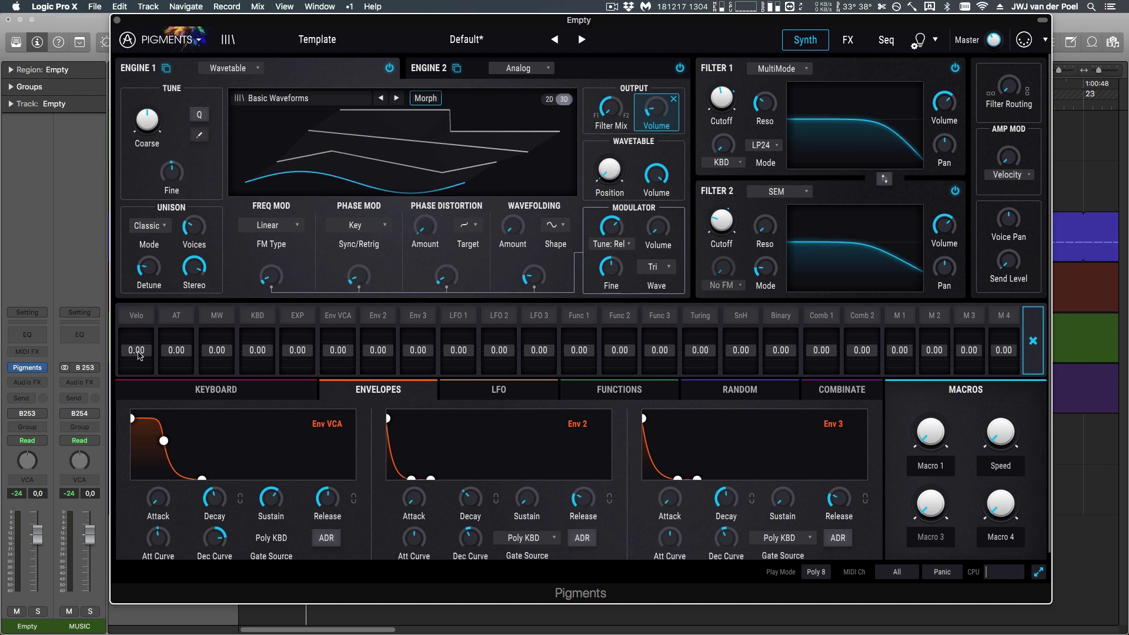
{"action": "left_click_drag", "start_coordinate": [138, 354], "coordinate": [136, 330]}
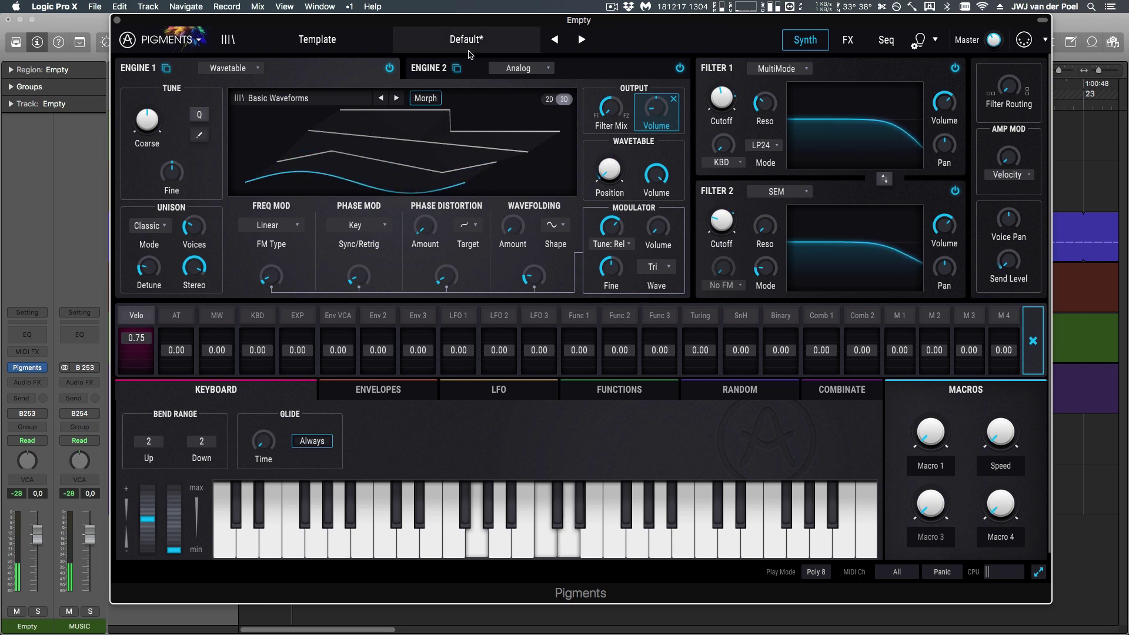
- Make velocity modulate Engine 2's volume with an amount of 0.52
{"action": "left_click", "coordinate": [438, 66]}
{"action": "mouse_move", "coordinate": [673, 105]}
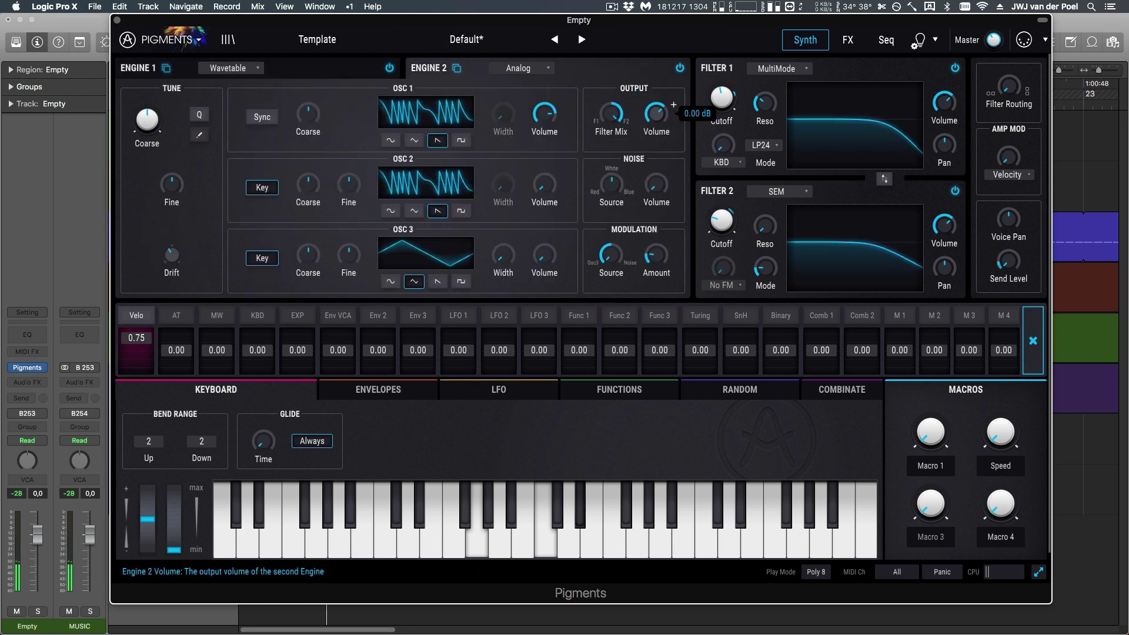
{"action": "left_click", "coordinate": [673, 105]}
{"action": "left_click_drag", "start_coordinate": [137, 350], "coordinate": [136, 324]}
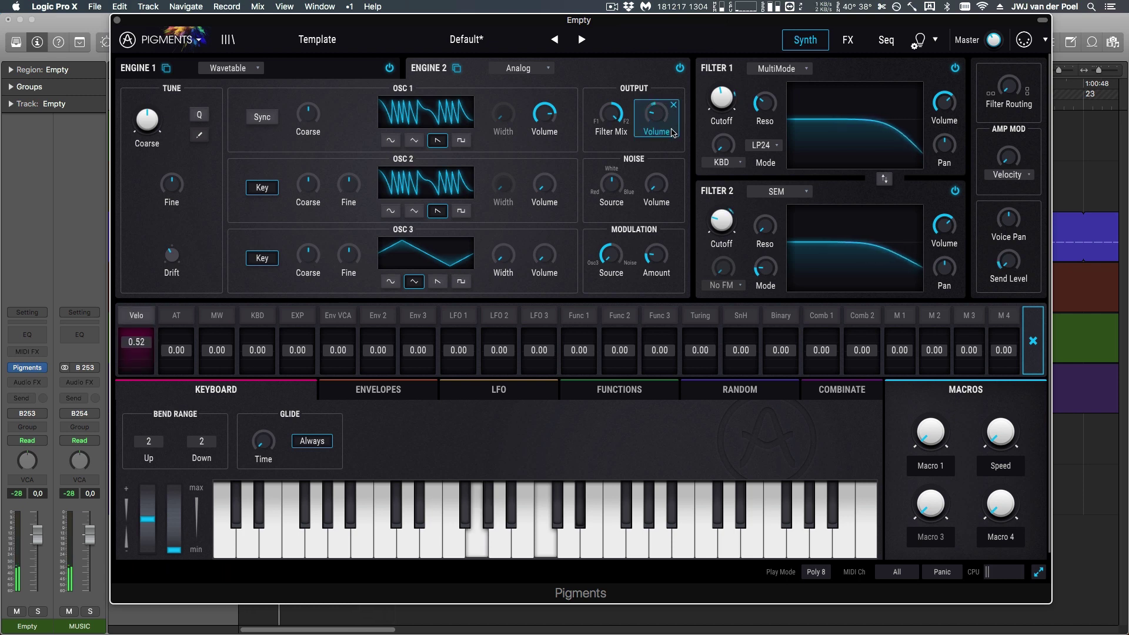
{"action": "left_click", "coordinate": [742, 165]}
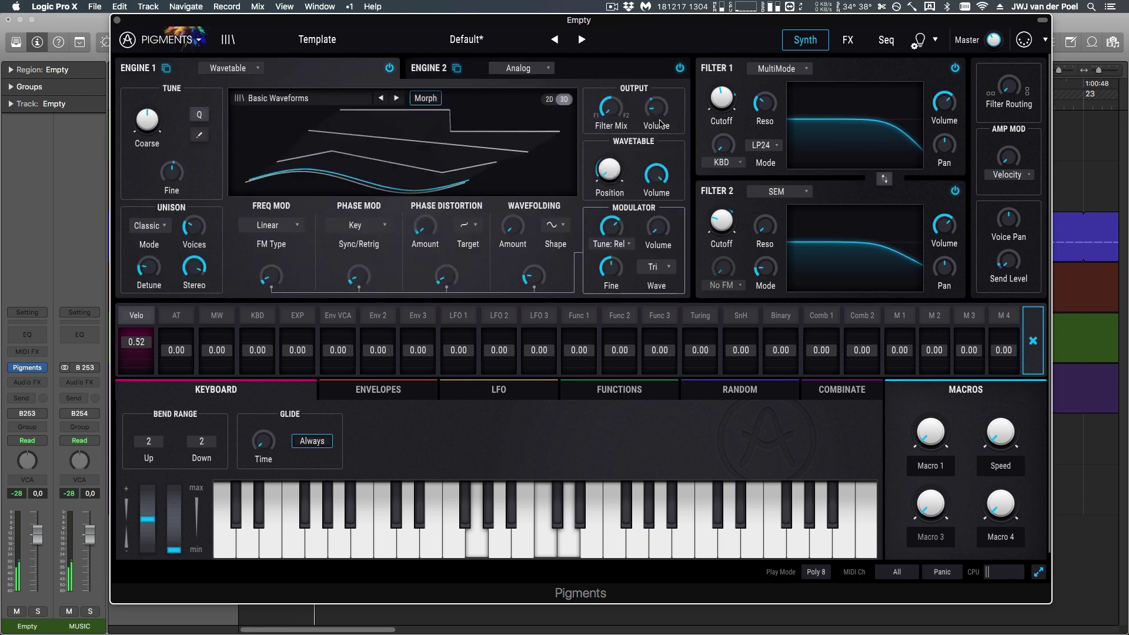
{"action": "mouse_move", "coordinate": [673, 99]}
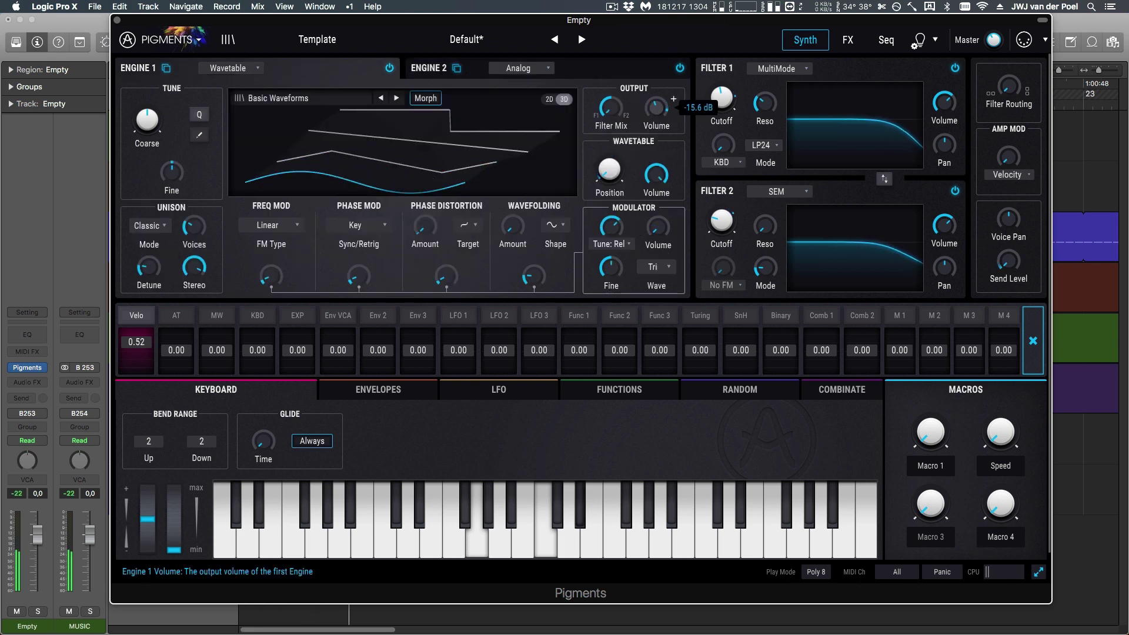
- Raise velocity step 3 to 107, slide step 2, and make a four-step octave pattern with step 2 raised
{"action": "left_click", "coordinate": [887, 41]}
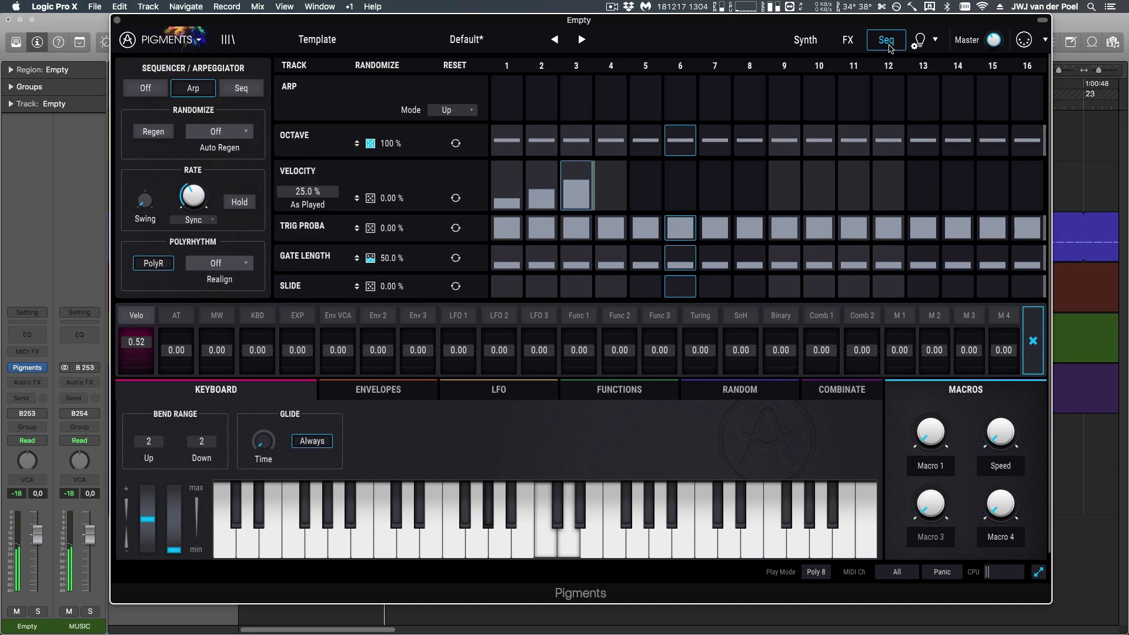
{"action": "left_click", "coordinate": [582, 170]}
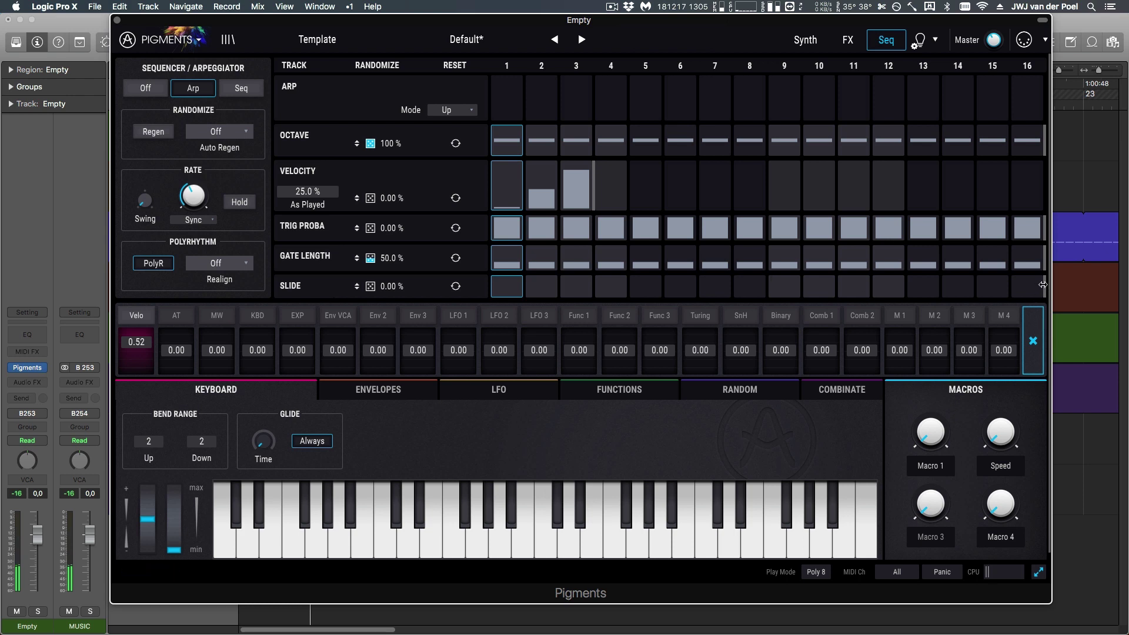
{"action": "left_click", "coordinate": [565, 290]}
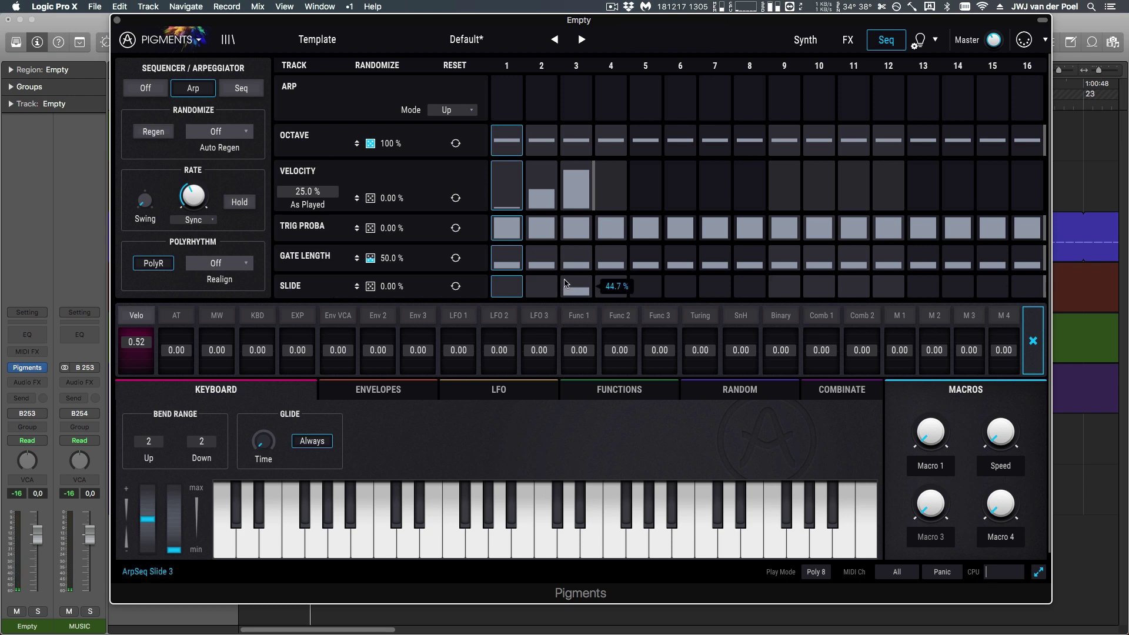
{"action": "left_click_drag", "start_coordinate": [566, 293], "coordinate": [541, 286]}
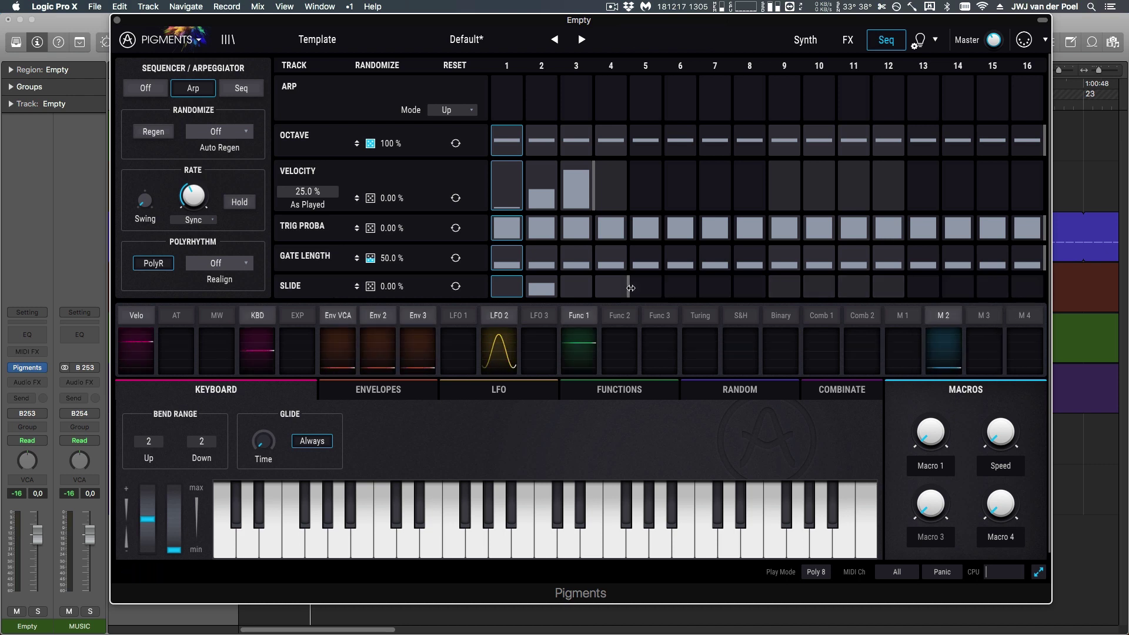
{"action": "left_click", "coordinate": [544, 285]}
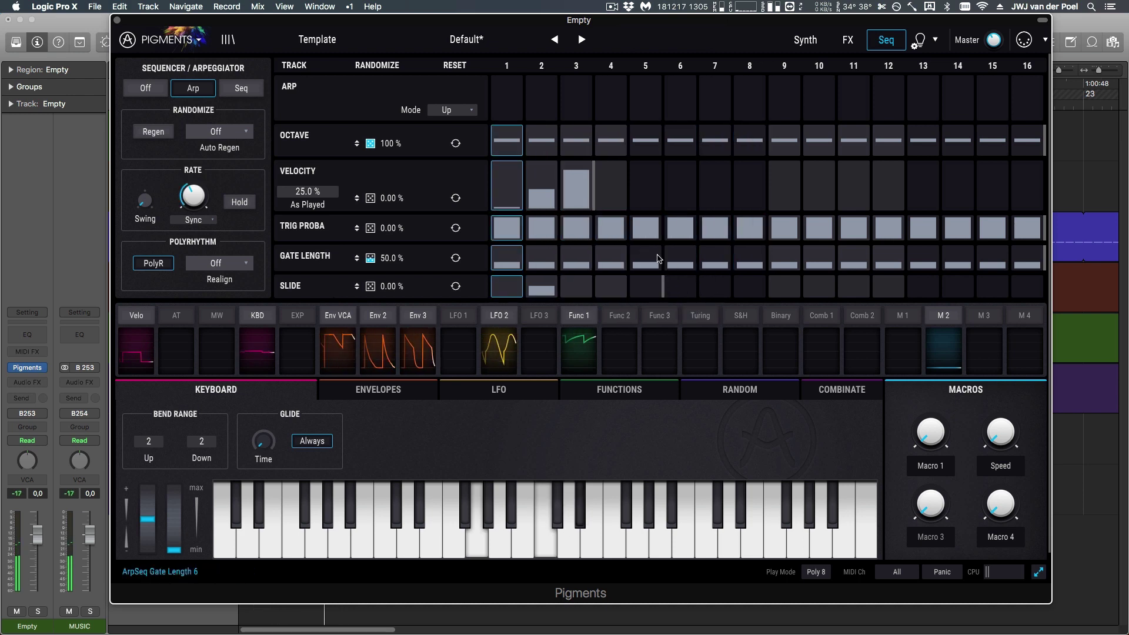
{"action": "left_click_drag", "start_coordinate": [540, 141], "coordinate": [541, 134]}
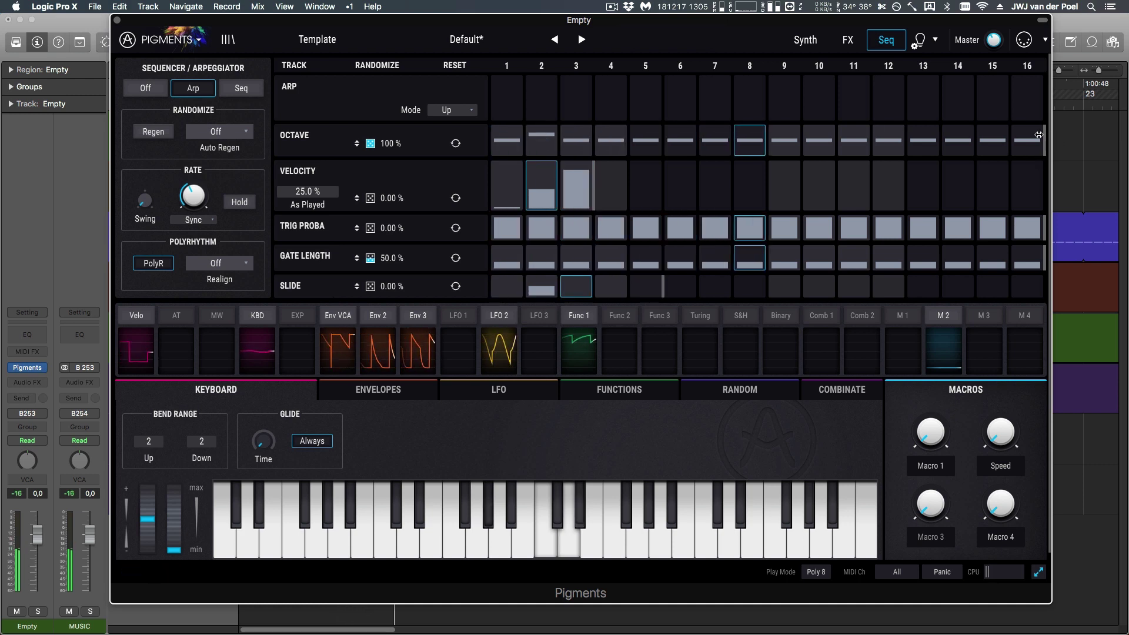
{"action": "left_click_drag", "start_coordinate": [1044, 139], "coordinate": [627, 139]}
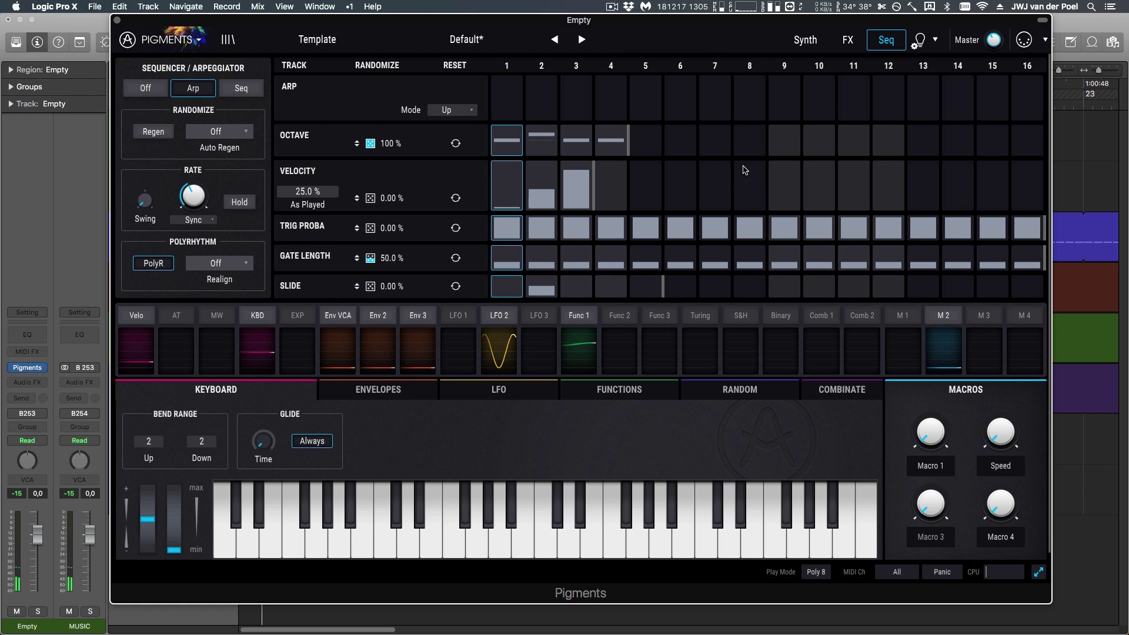
- On the Synth page, check Comb 1's source, leaving None, then display the Turing, Sample & Hold and Binary modulators
{"action": "left_click", "coordinate": [806, 39]}
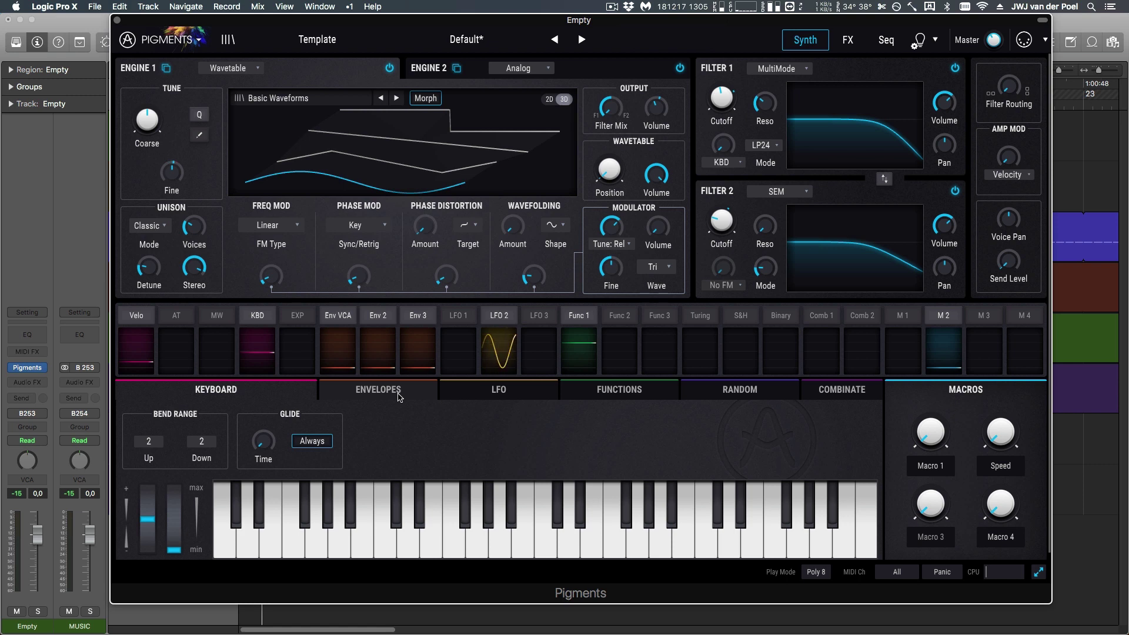
{"action": "left_click", "coordinate": [720, 389]}
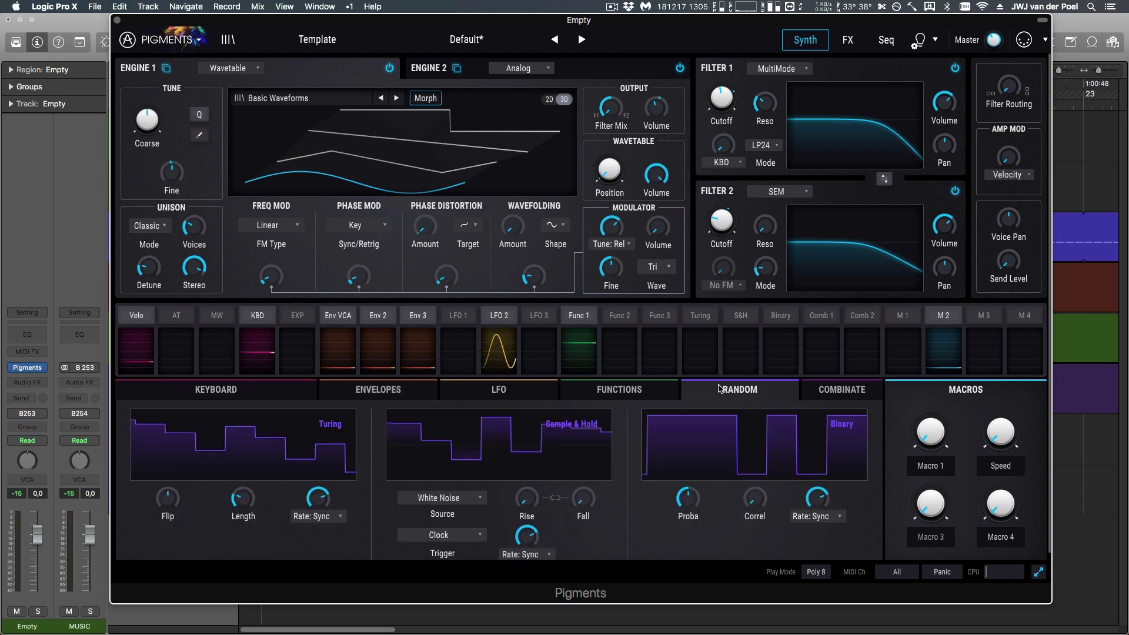
{"action": "left_click", "coordinate": [831, 386]}
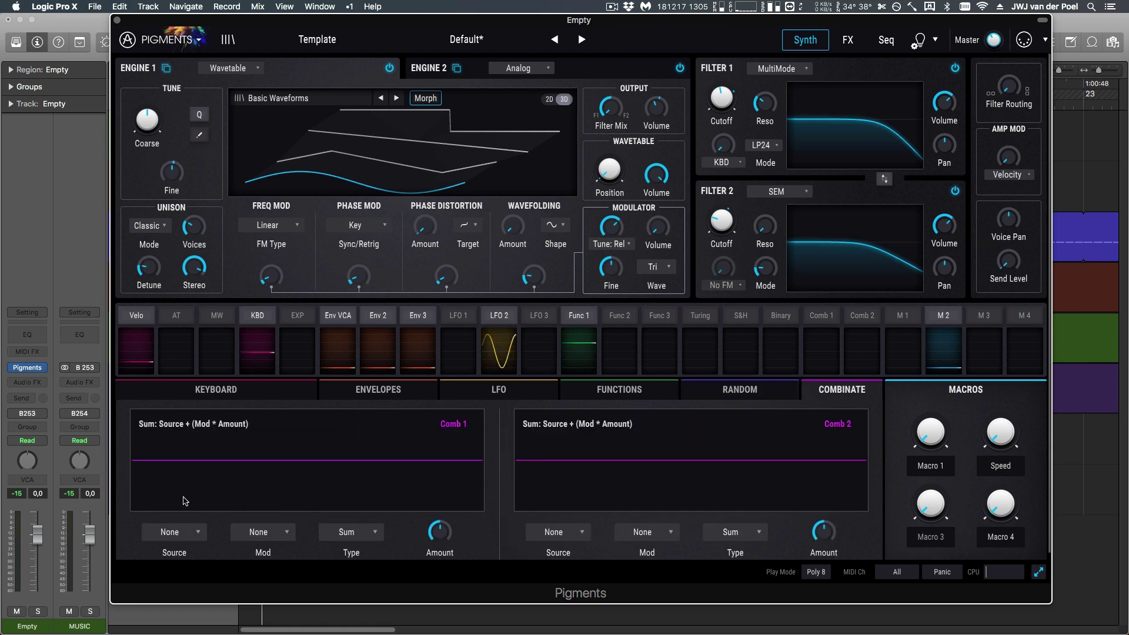
{"action": "left_click", "coordinate": [178, 532]}
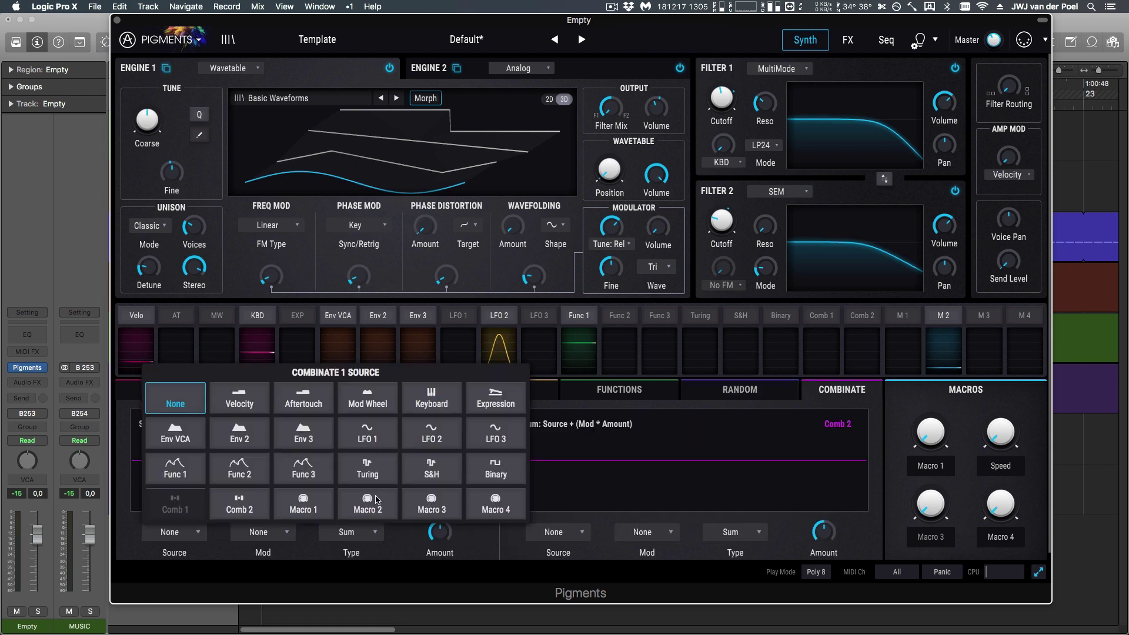
{"action": "left_click", "coordinate": [393, 551]}
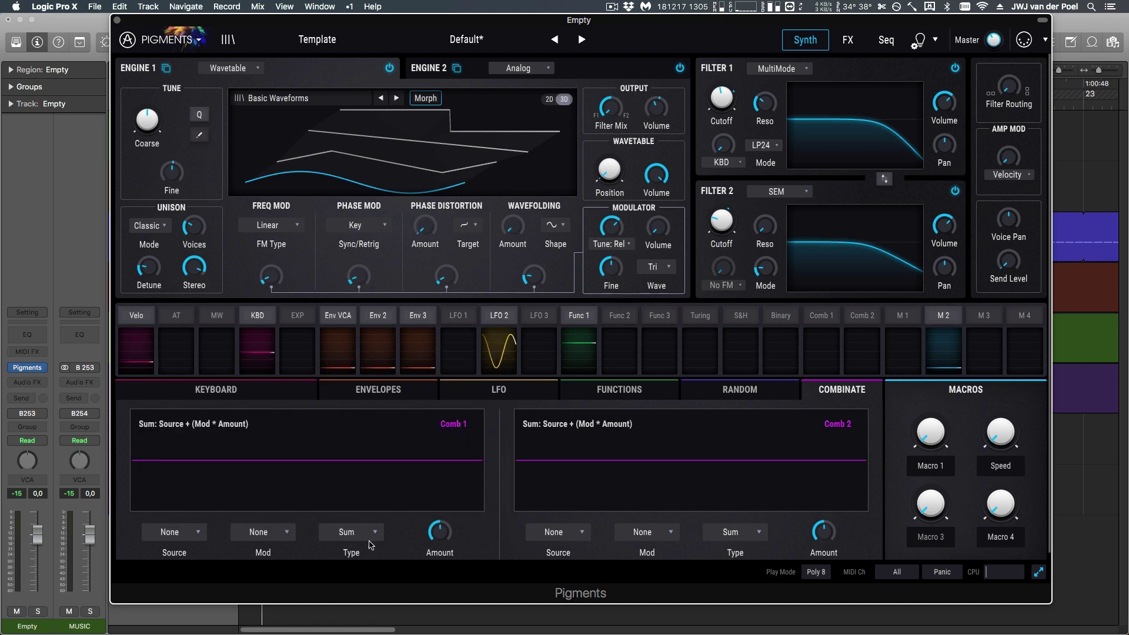
{"action": "left_click", "coordinate": [778, 392]}
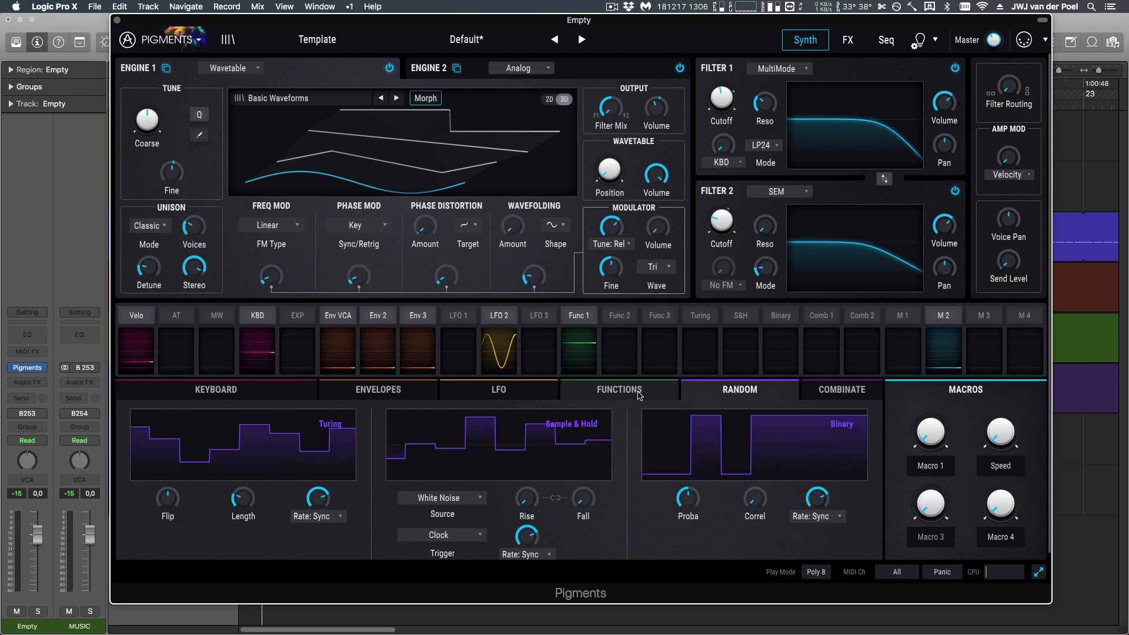
- Bring back the Keyboard modulation page showing pitch bend 2 up/2 down and glide Always
{"action": "left_click", "coordinate": [310, 391]}
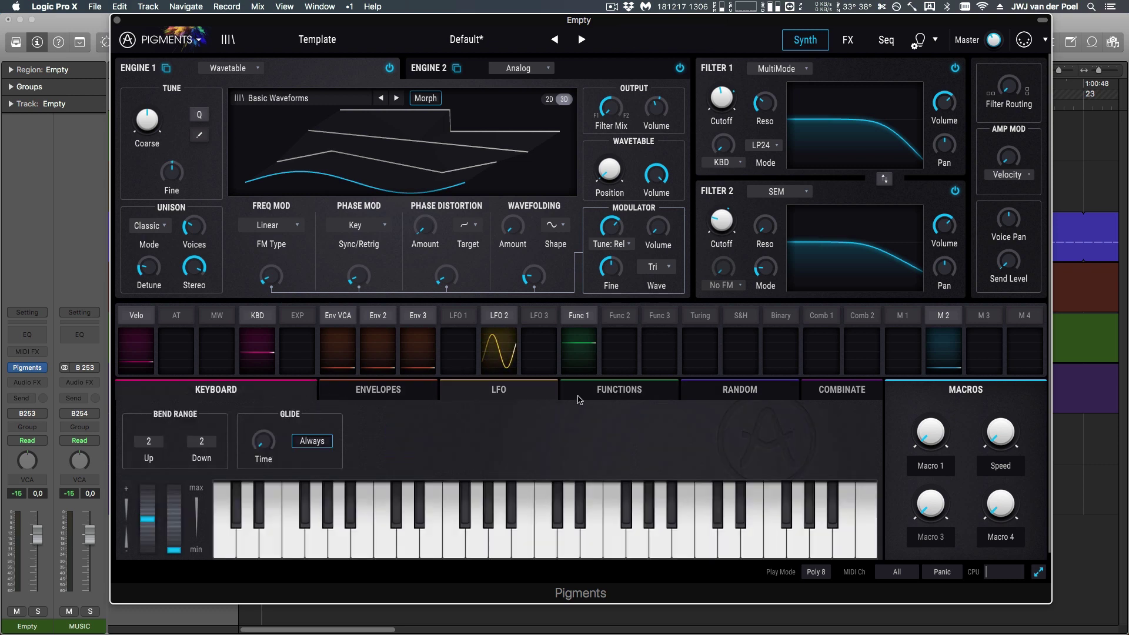